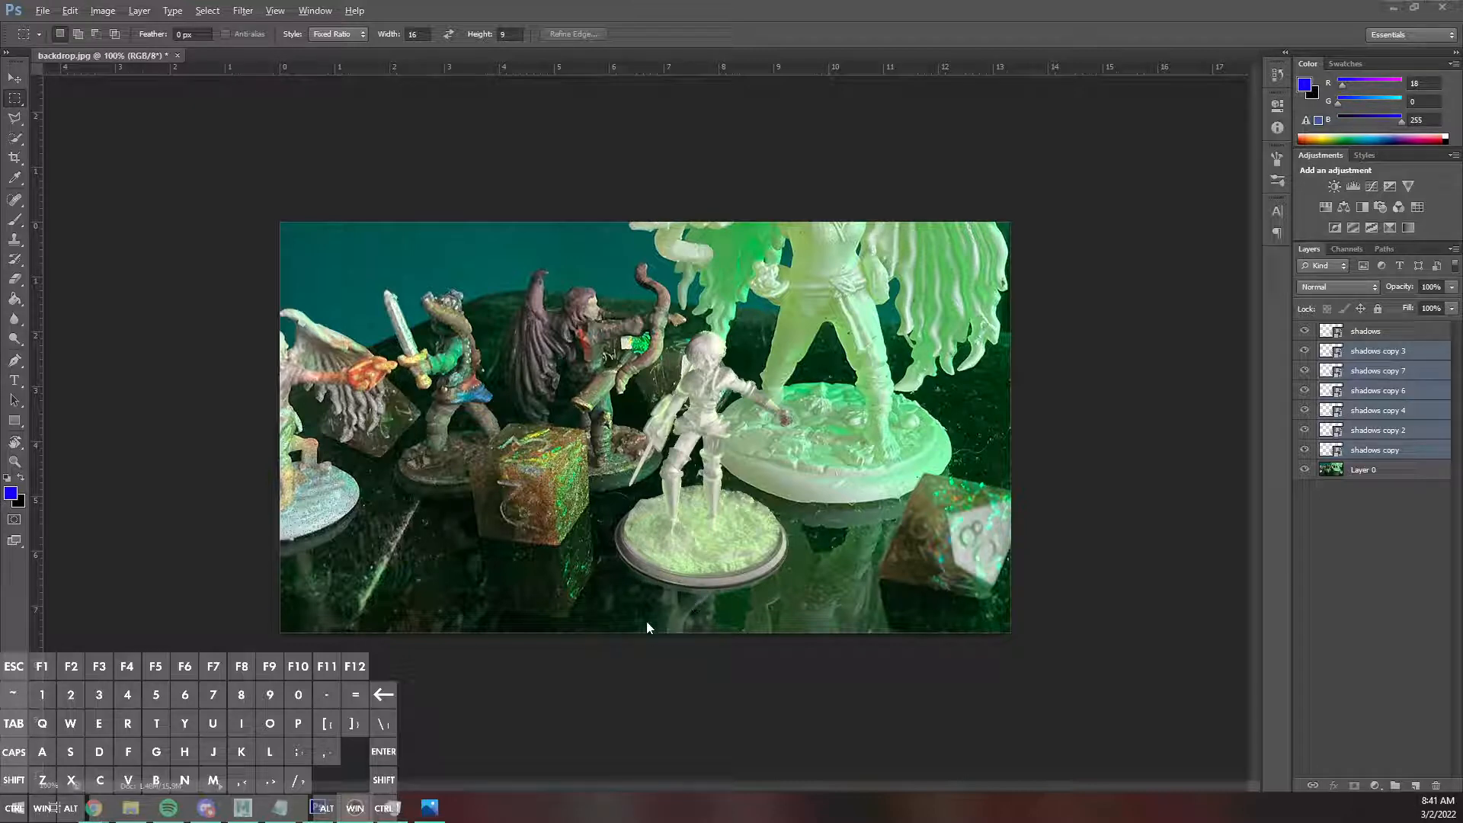
Switch to Maya and save the Arnold render of the miniature as character.exr in the images folder.
left_click(242, 807)
left_click(691, 164)
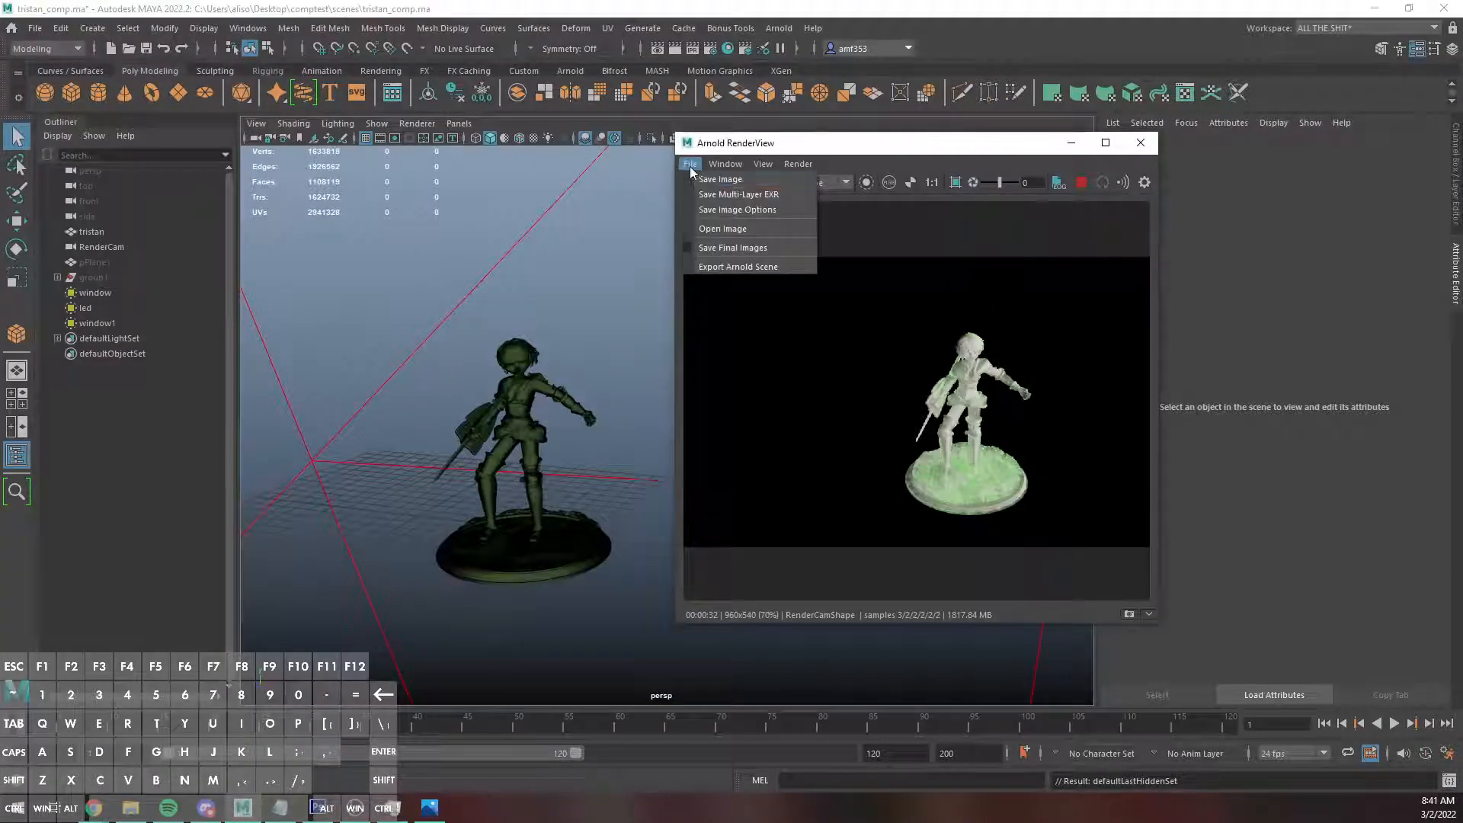
left_click(721, 179)
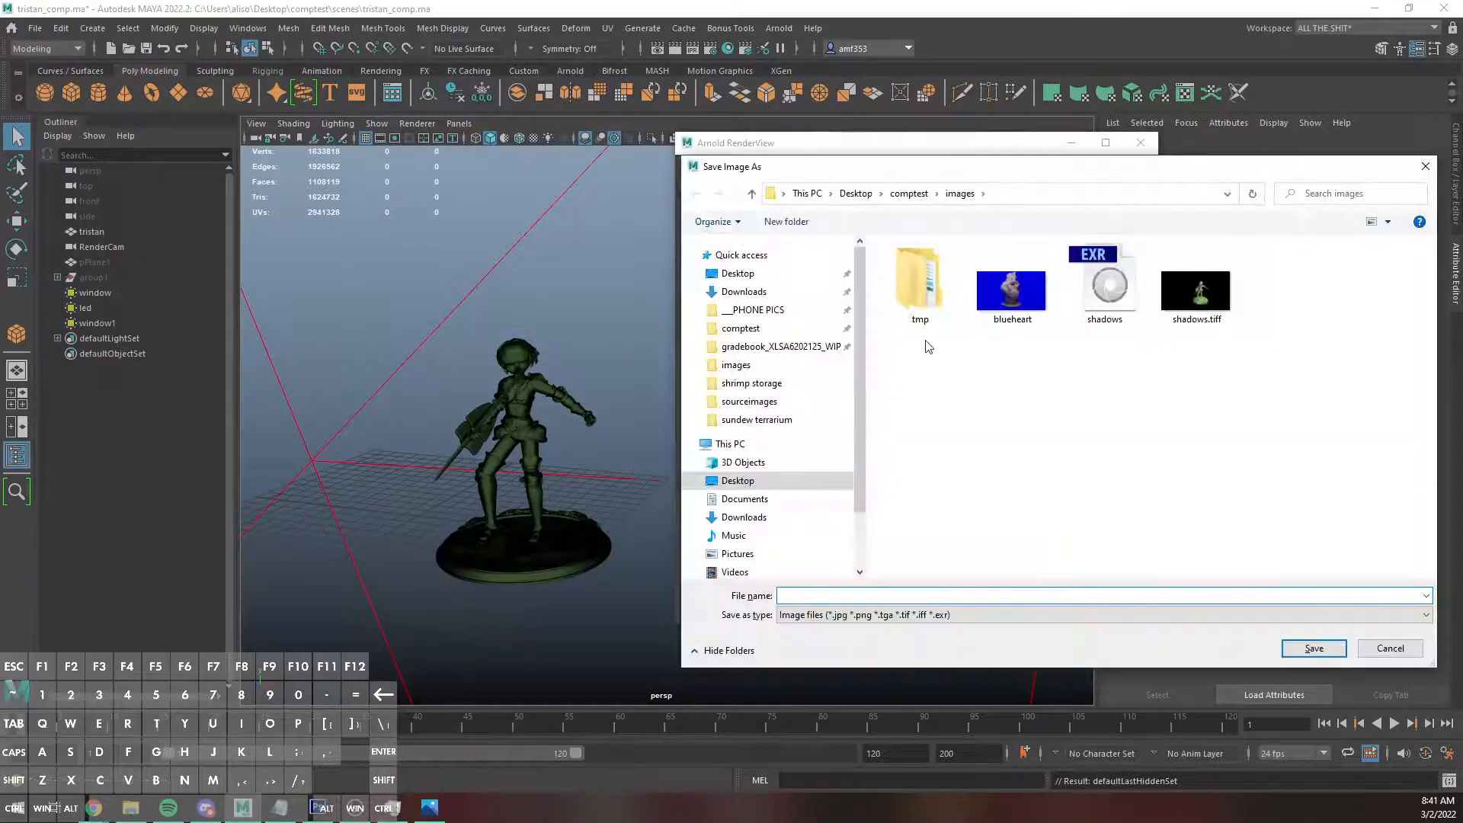
type("character.exr")
key("Return")
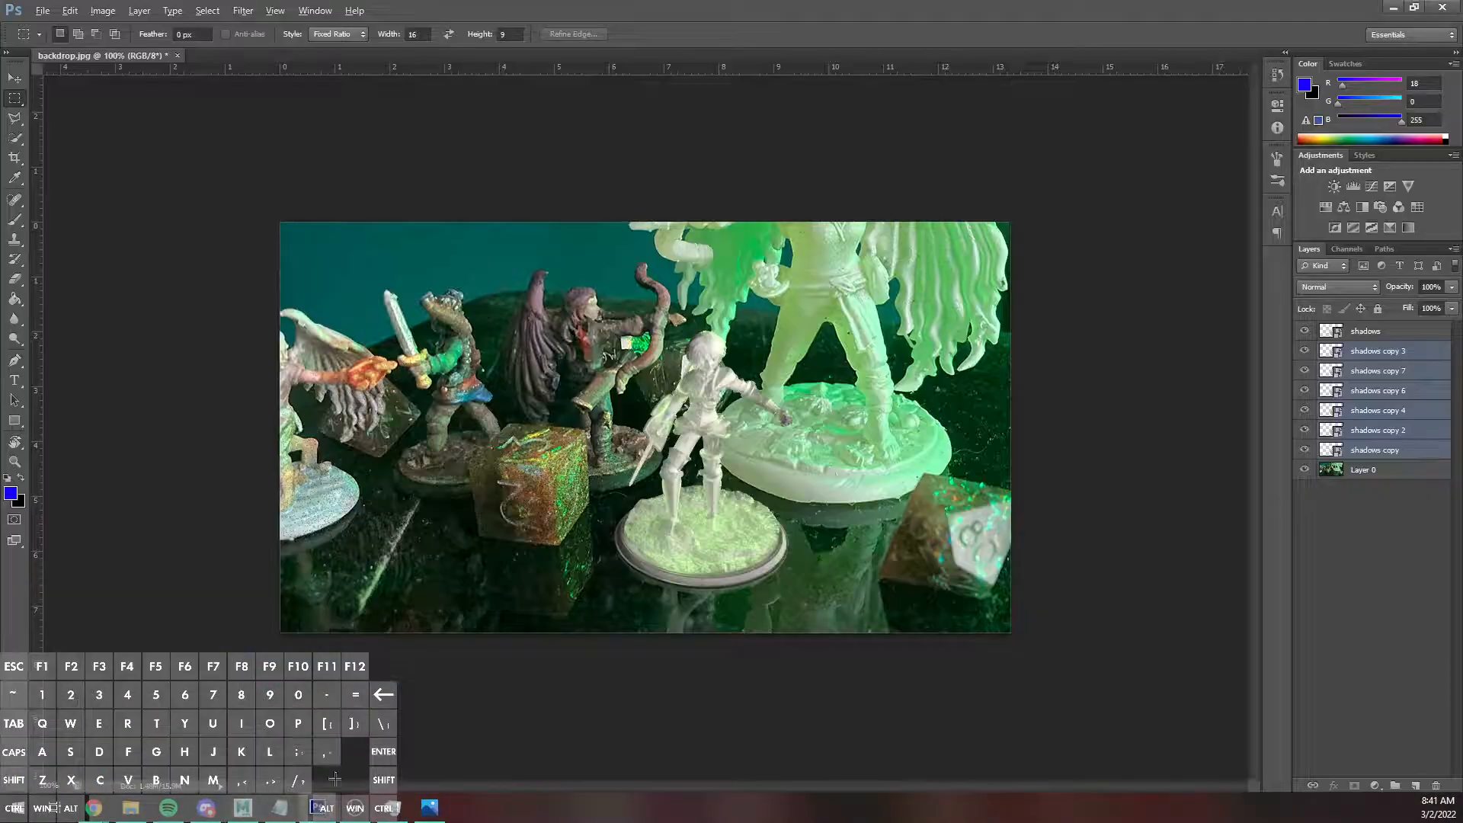
left_click(358, 814)
left_click(244, 810)
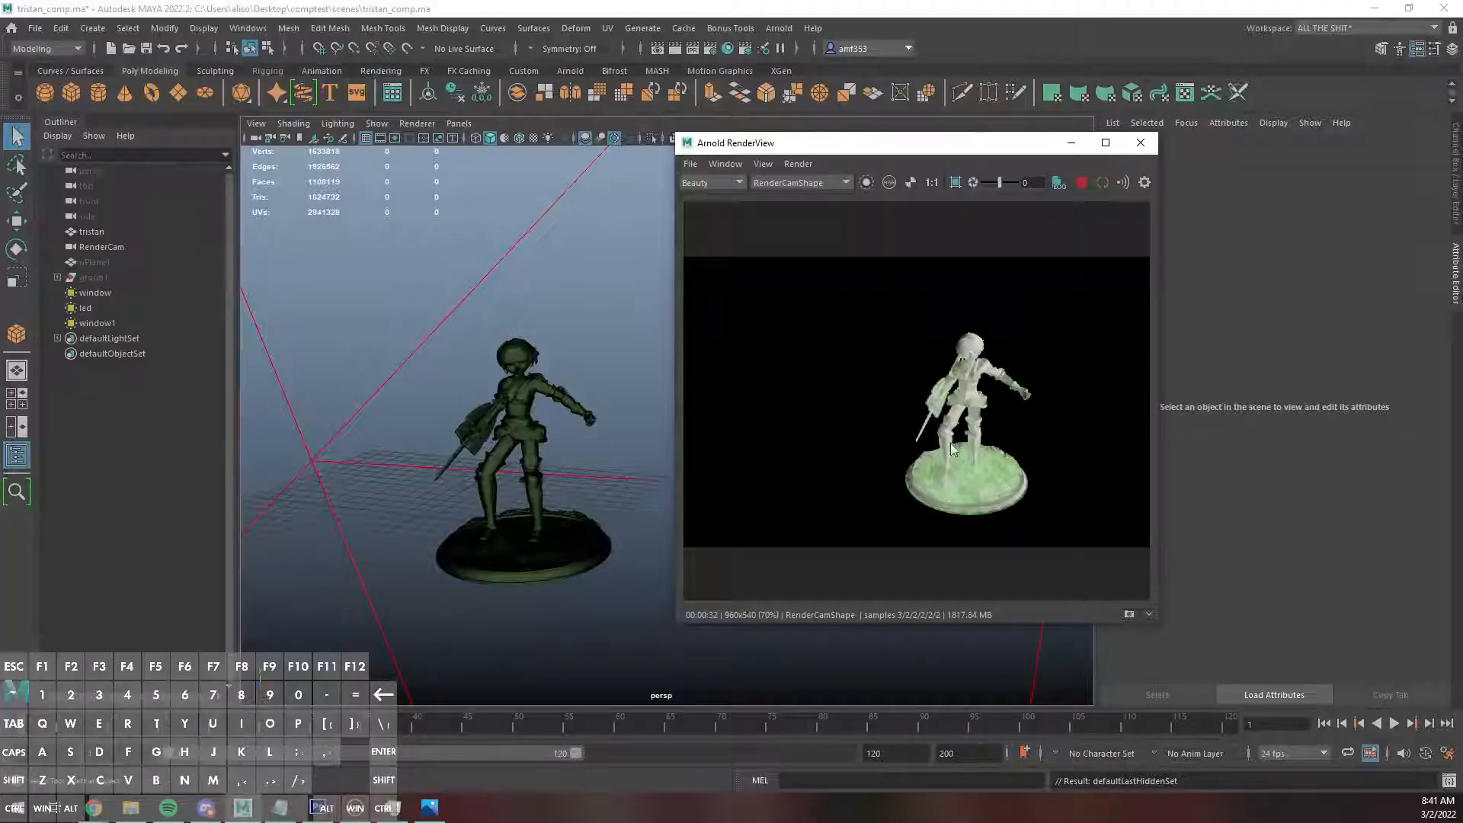
Unhide the pPlane1 floor plane and move the render window clear of the attribute settings.
left_click(93, 262)
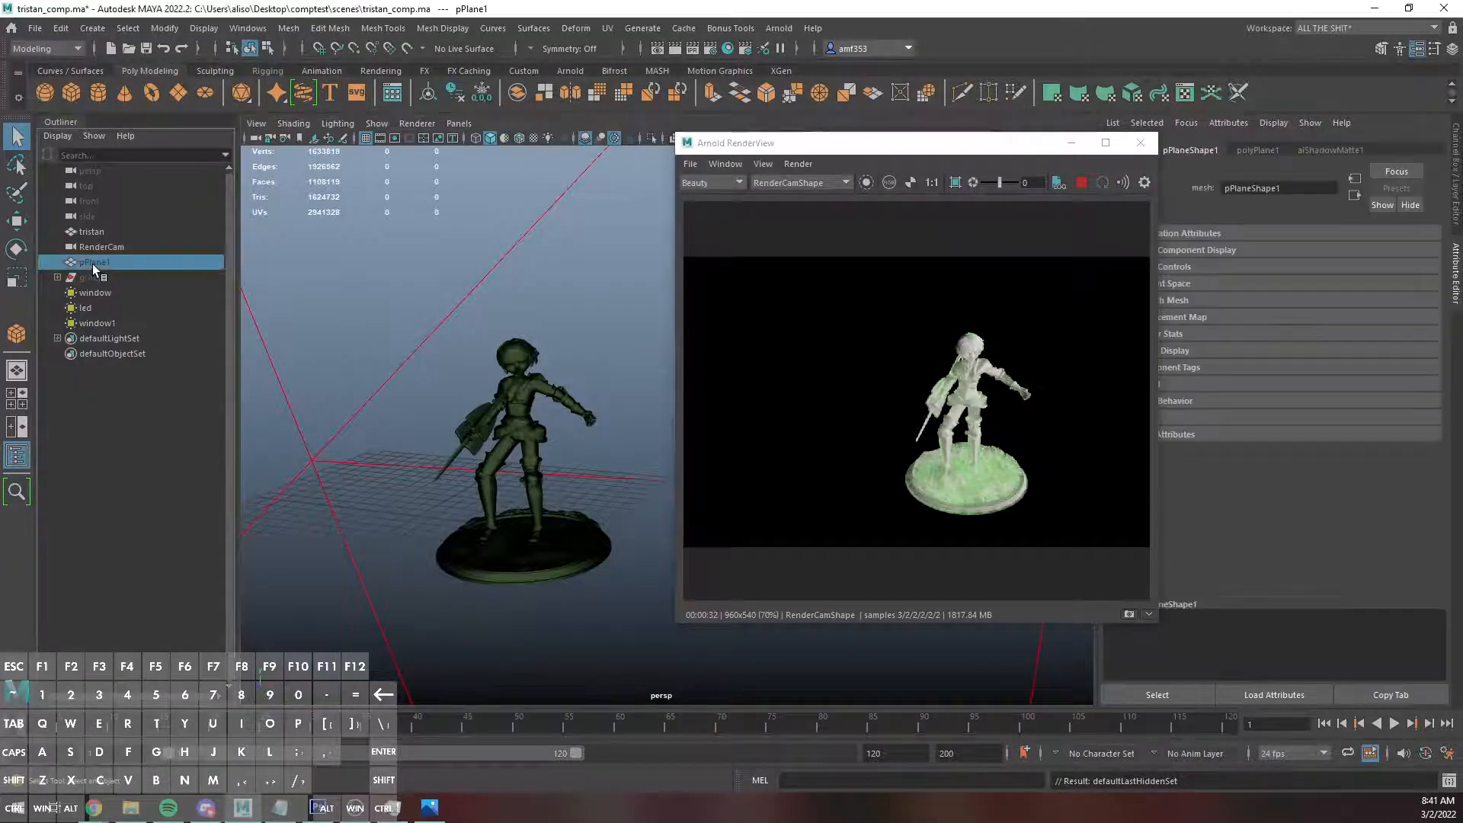
key("shift+h")
left_click(509, 404)
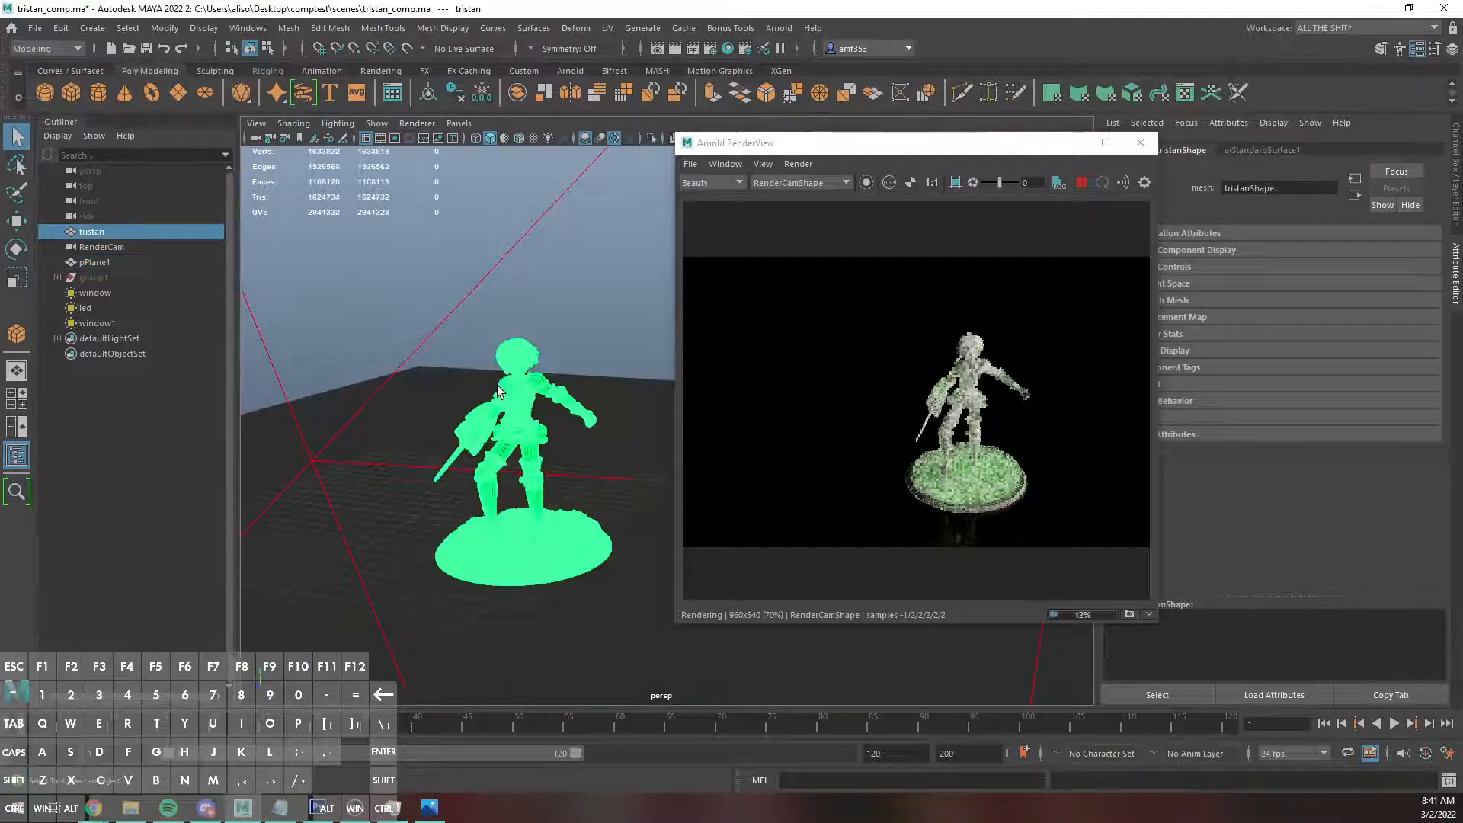
left_click_drag(886, 144, 795, 142)
Try disconnecting the noise texture from the floor shadow matte's specular roughness and setting its specular intensity to 50.
left_click(463, 372)
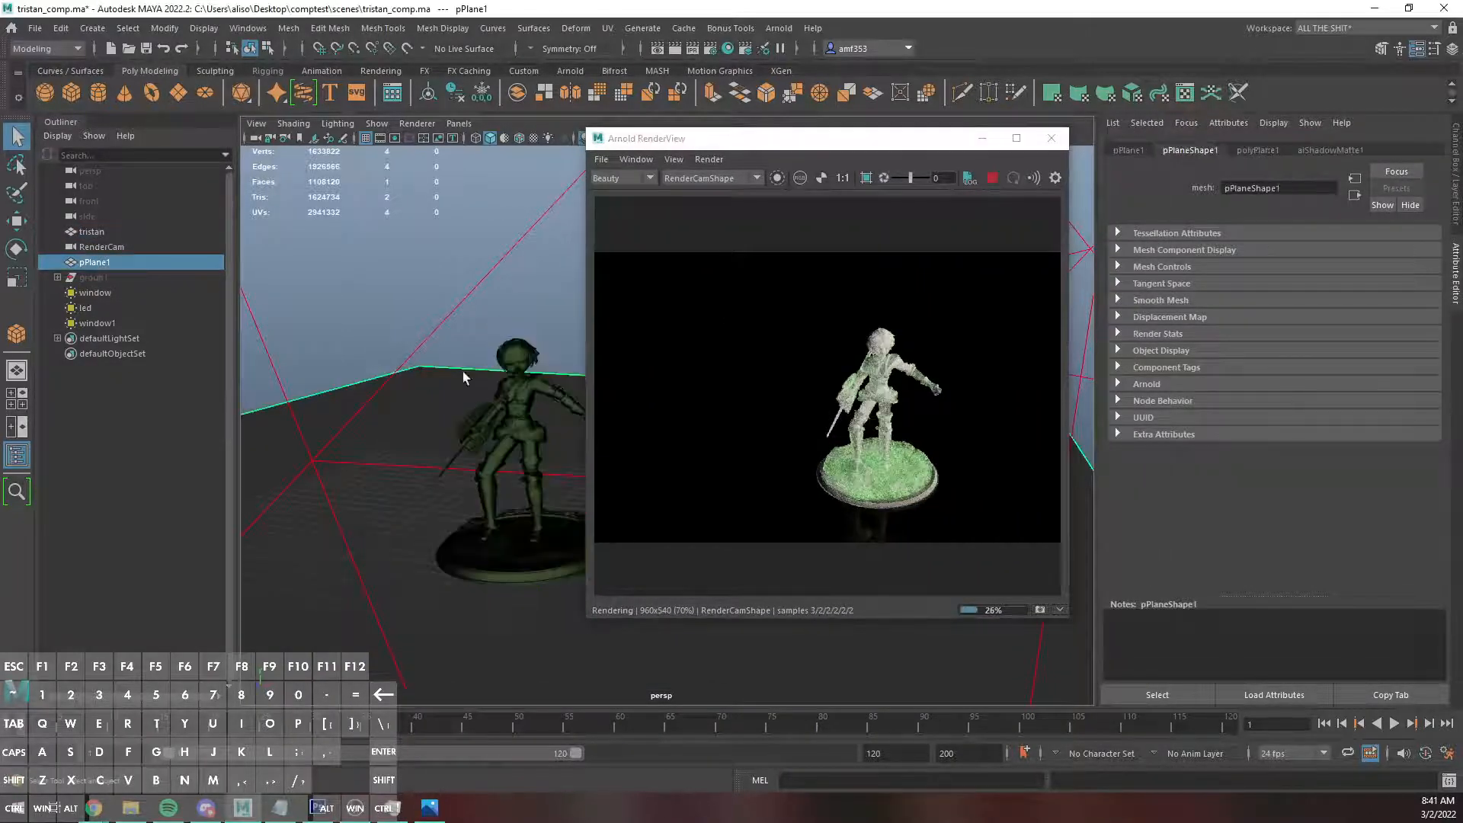
left_click(1342, 151)
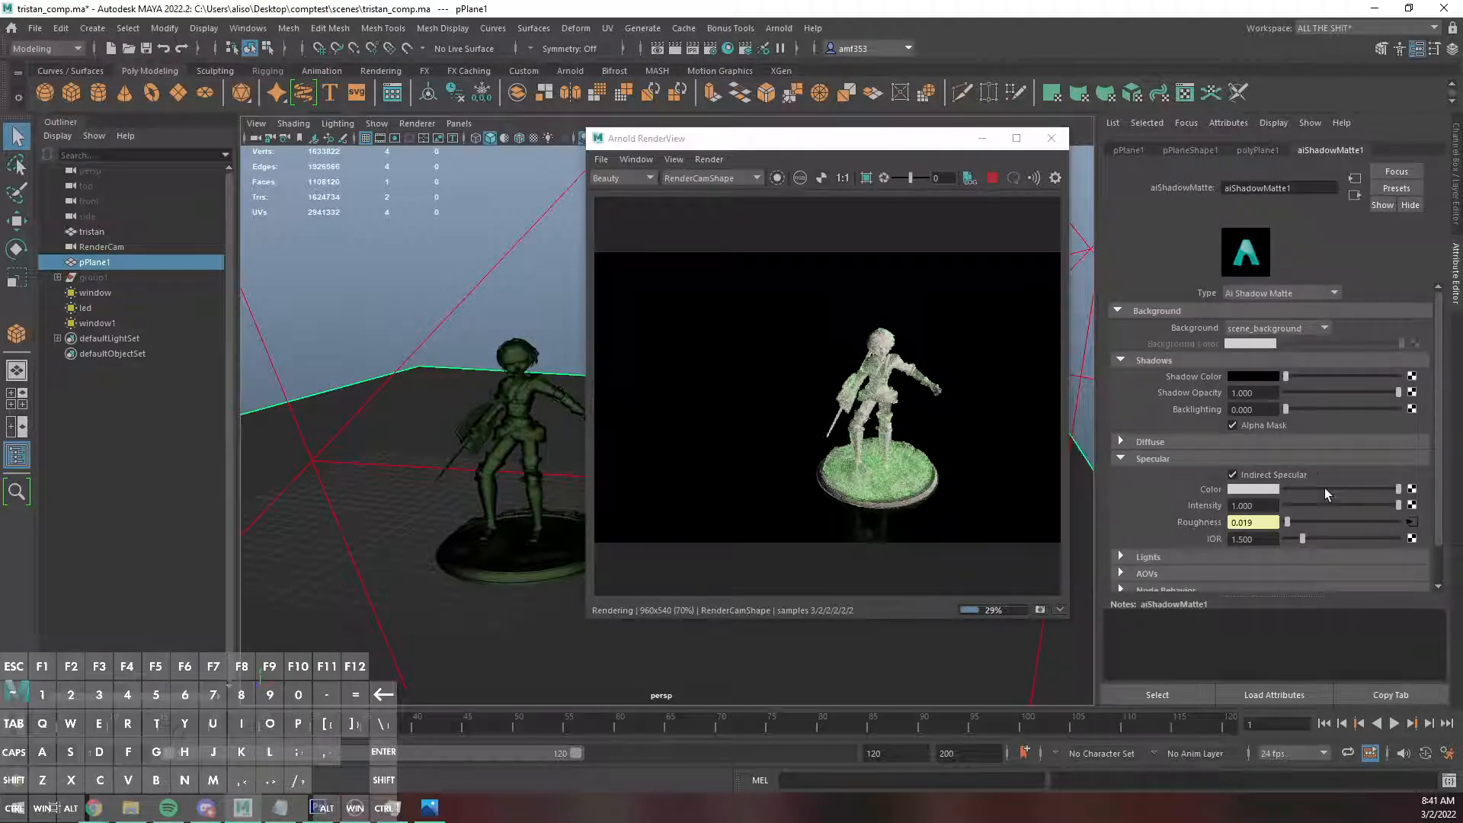
right_click(1201, 522)
left_click(1242, 554)
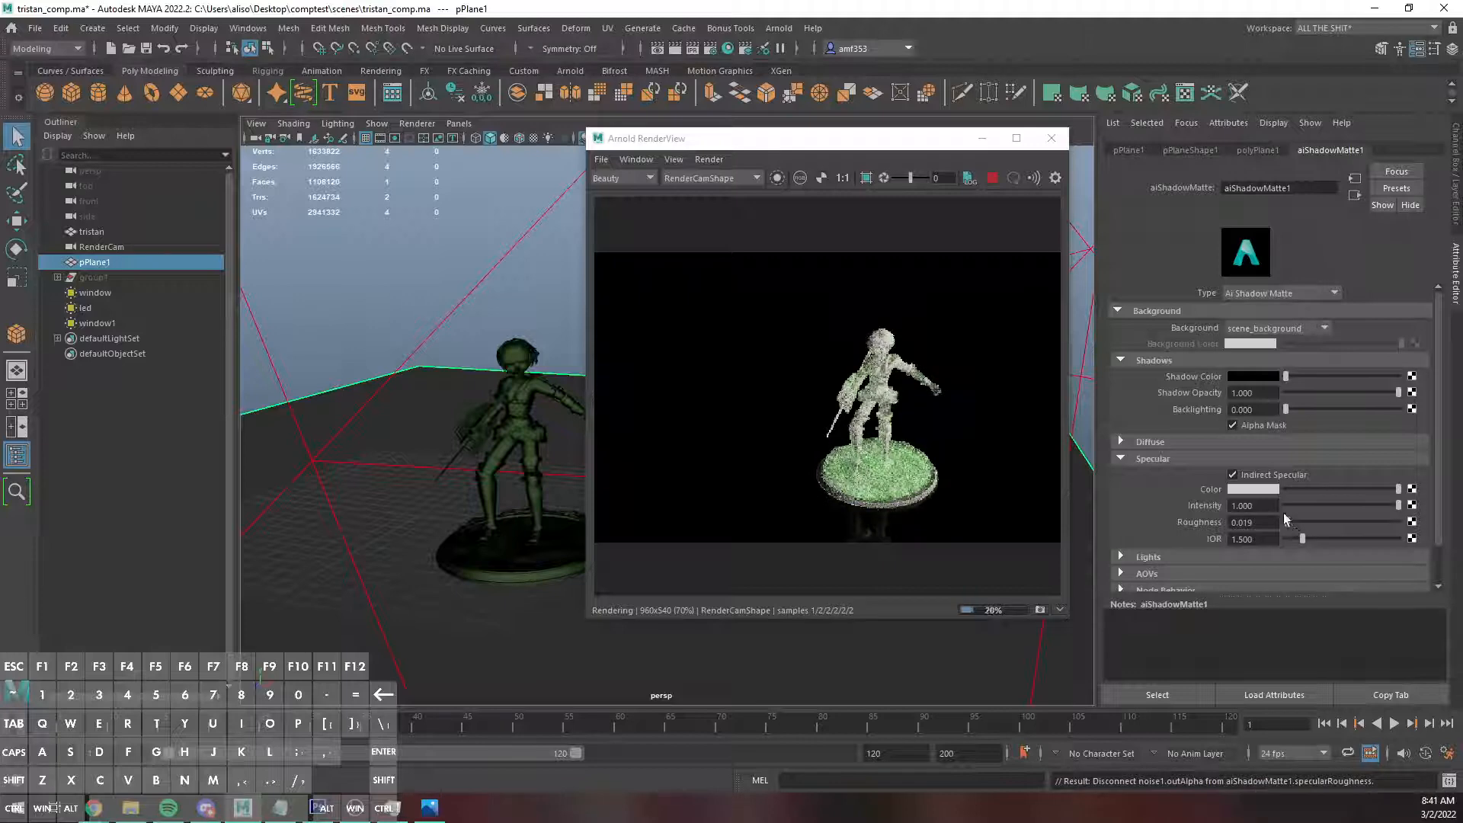
left_click(1269, 506)
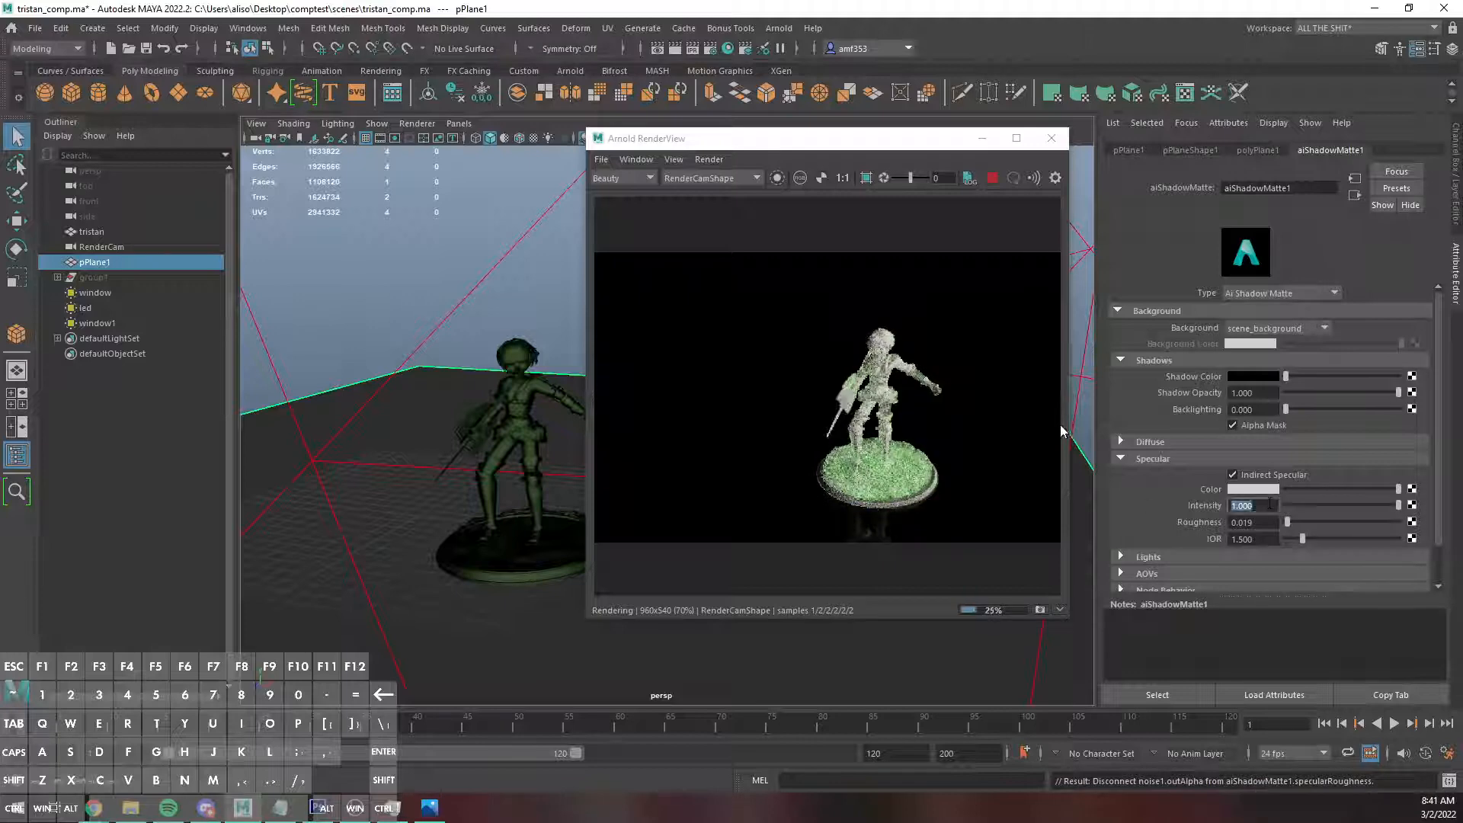
type("50")
key("Tab")
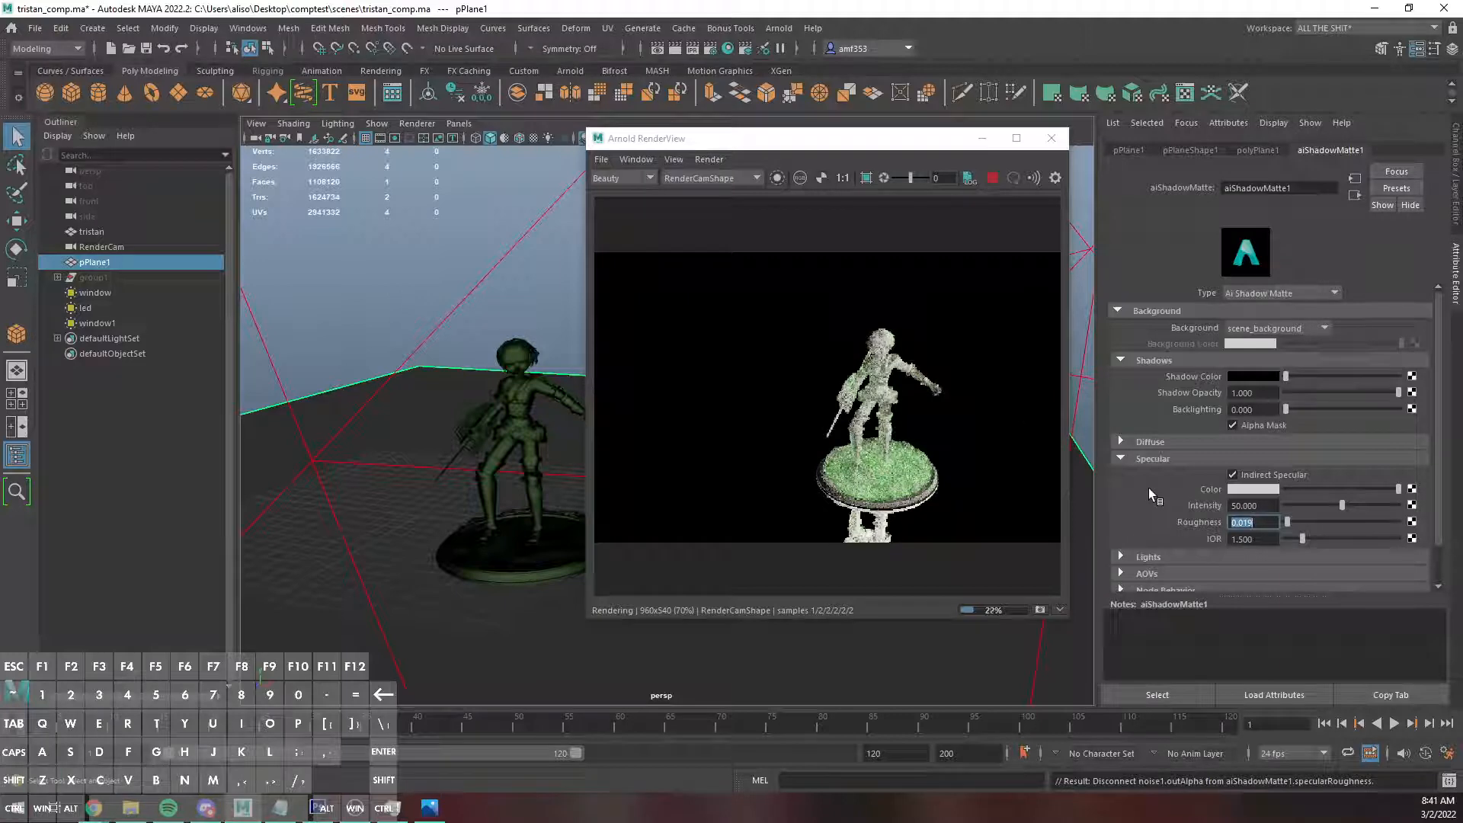
Undo the intensity change and roughness disconnection, and set the shadow matte's specular intensity to 6.849.
left_click(449, 289)
key("ctrl+z")
key("ctrl+z")
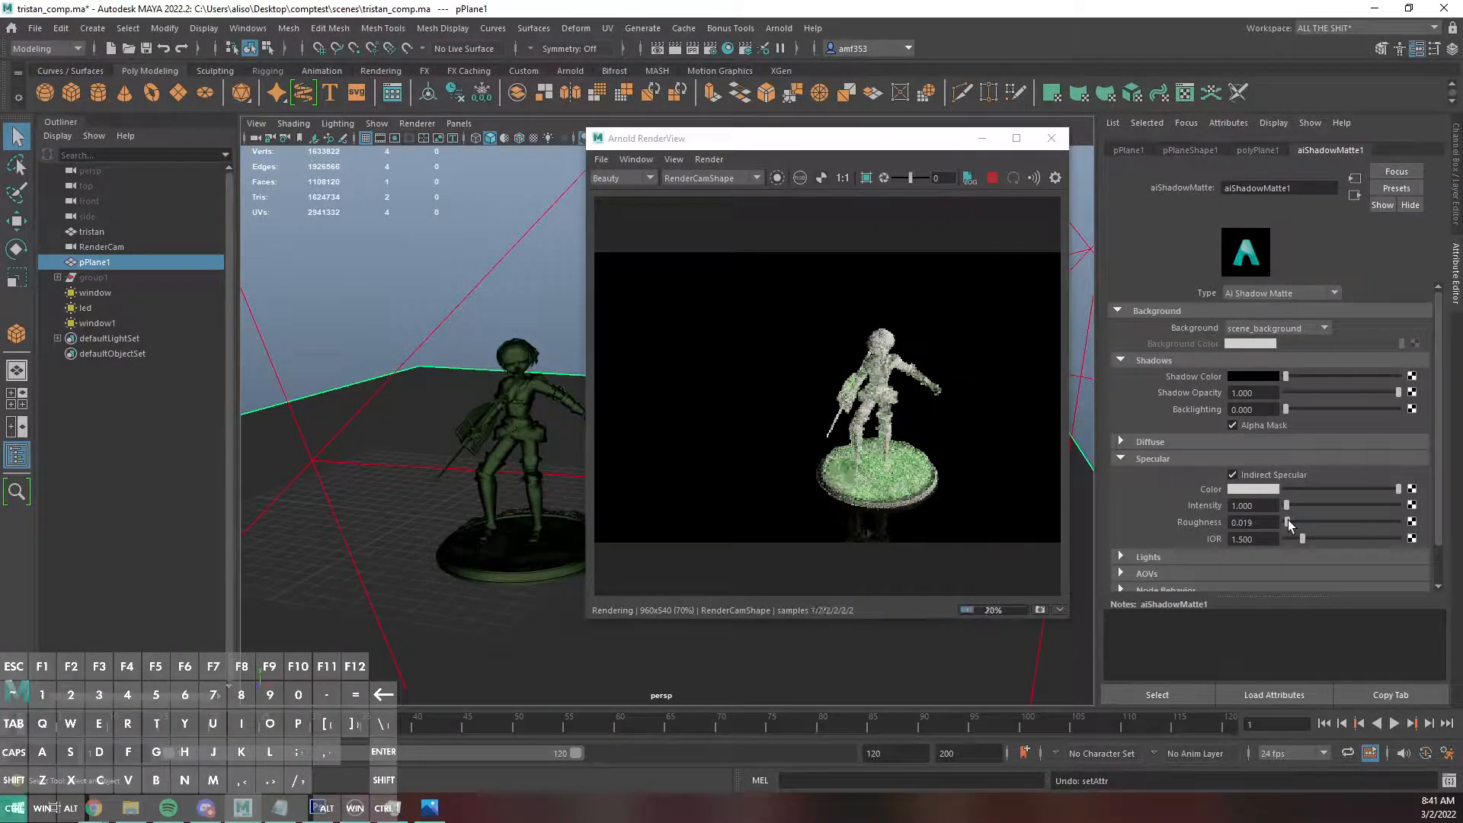
key("ctrl+z")
left_click_drag(1287, 506, 1292, 502)
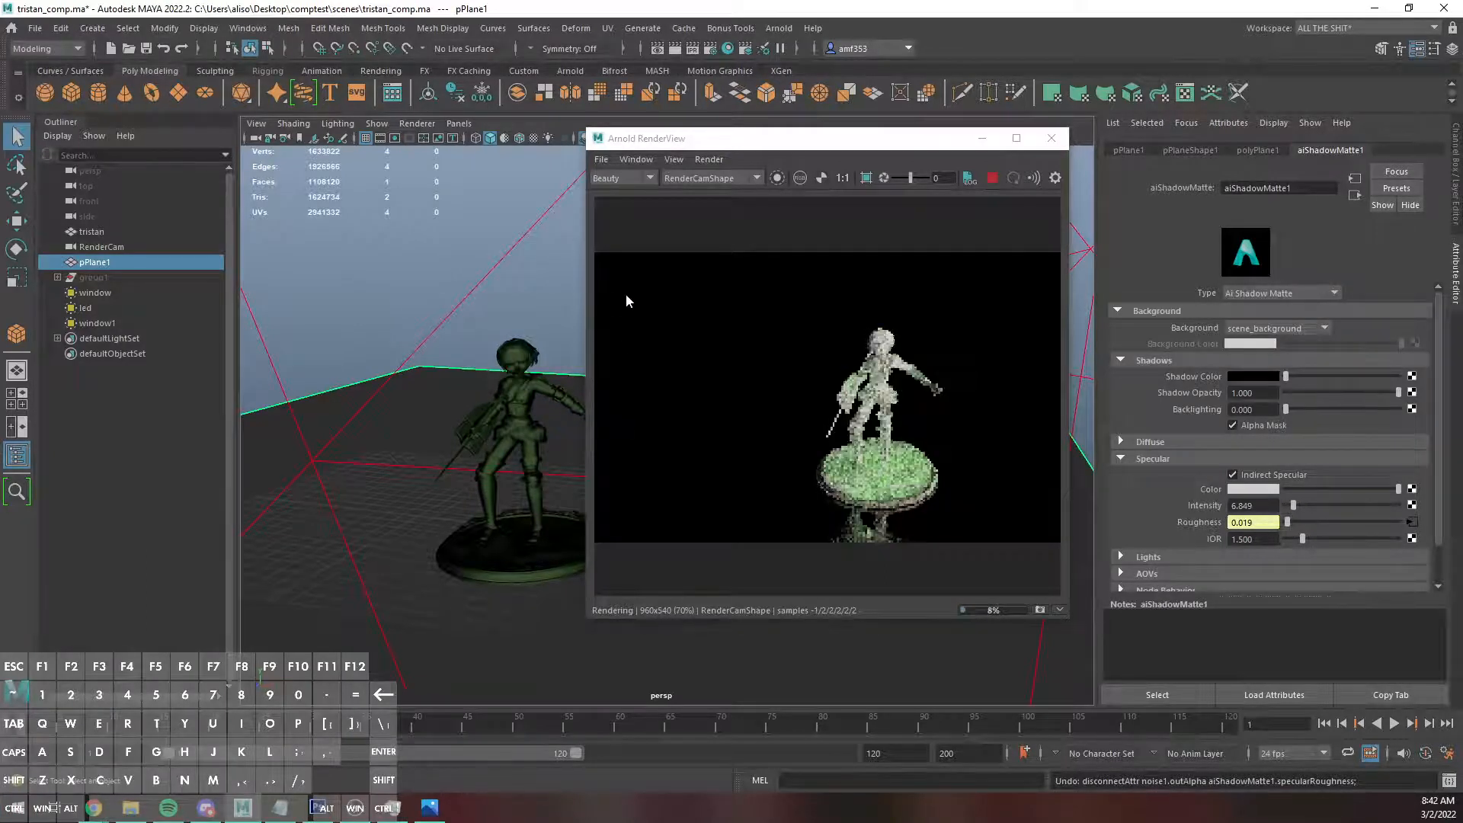
Set RenderCam's image plane display mode to RGBA and restrict the preview render to the reflection area below the miniature's base.
left_click(88, 249)
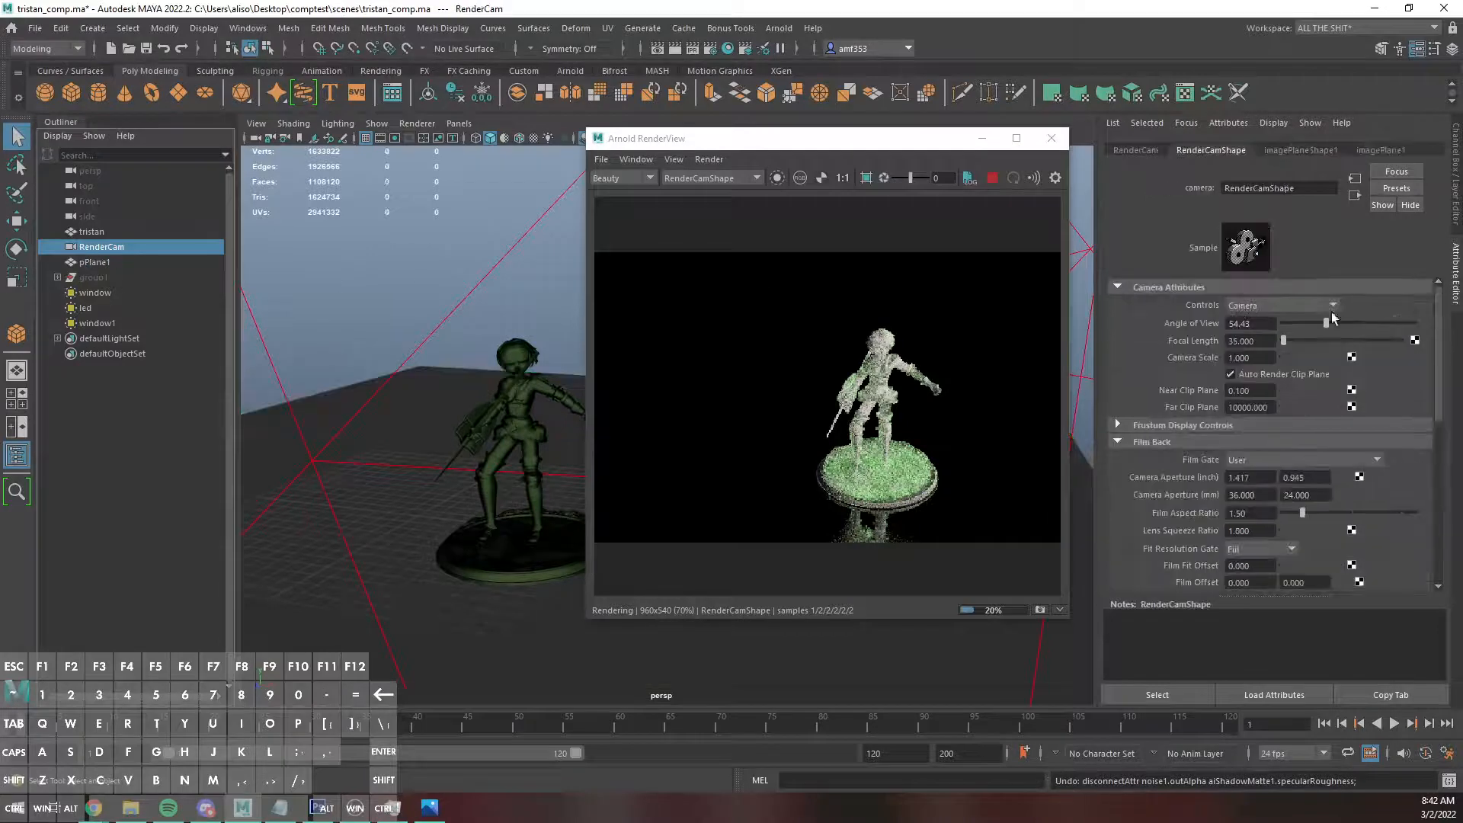
left_click(1287, 151)
left_click(1265, 341)
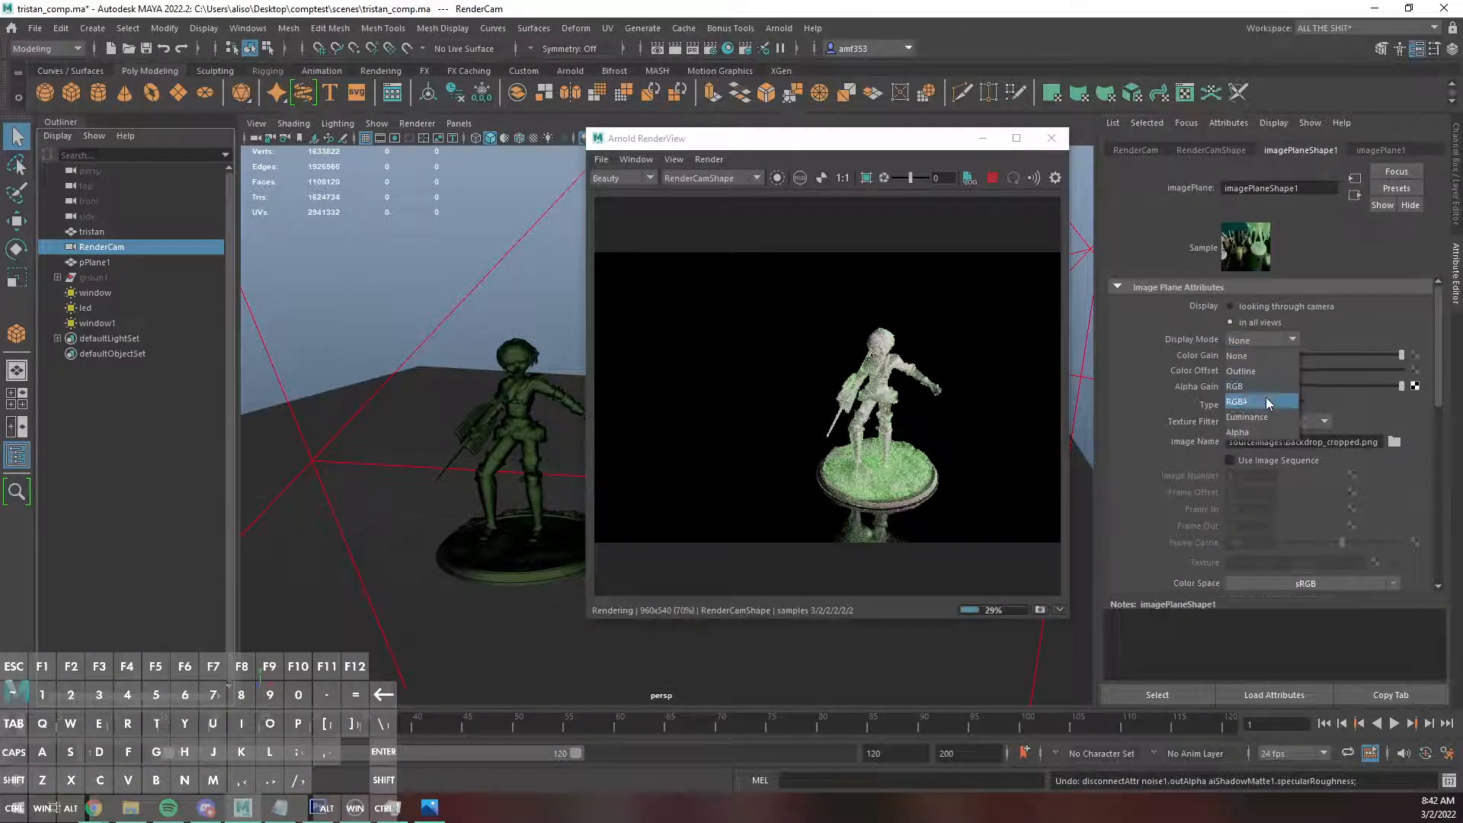
left_click(1265, 401)
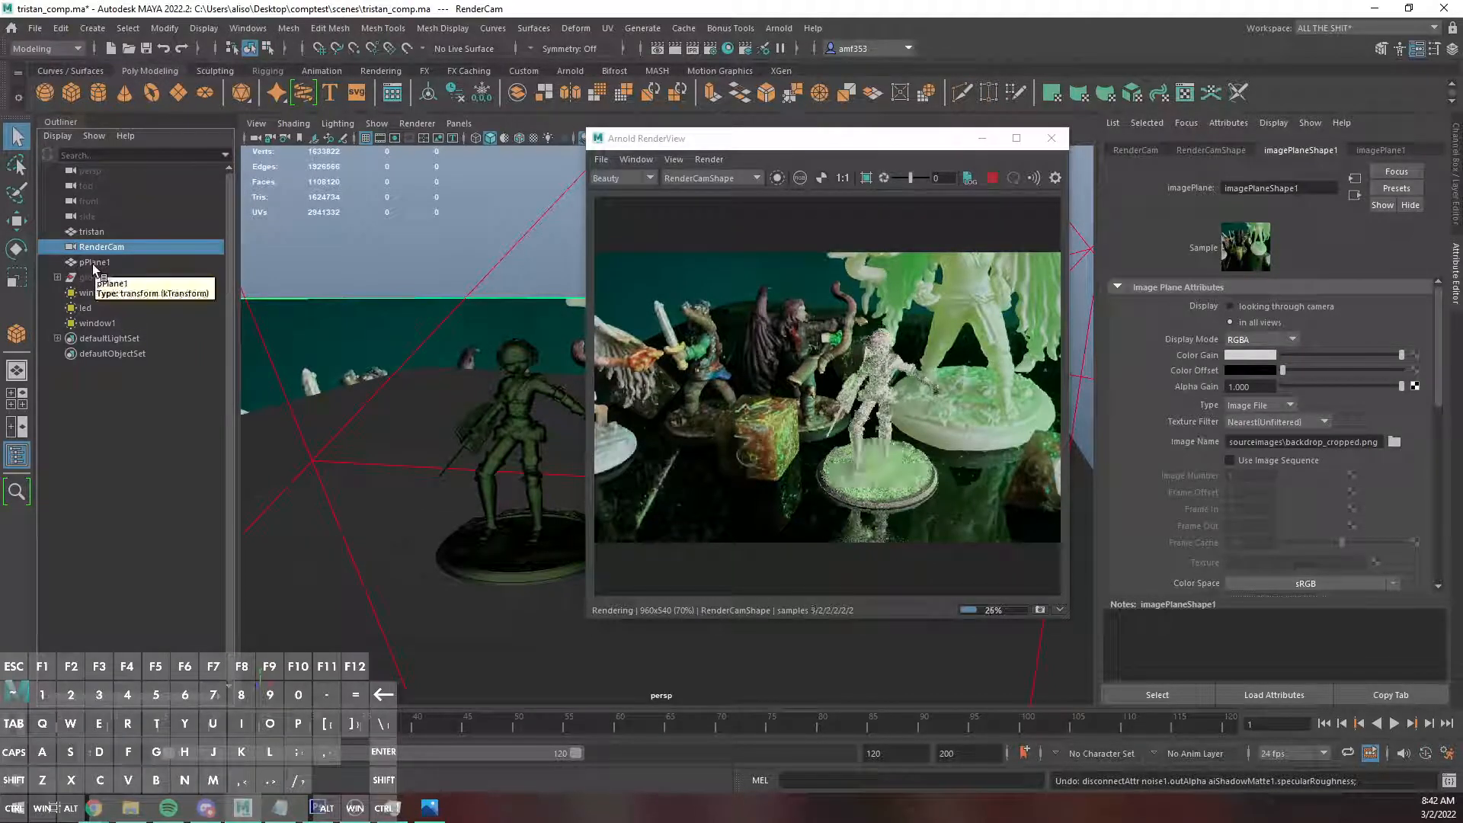
left_click(866, 177)
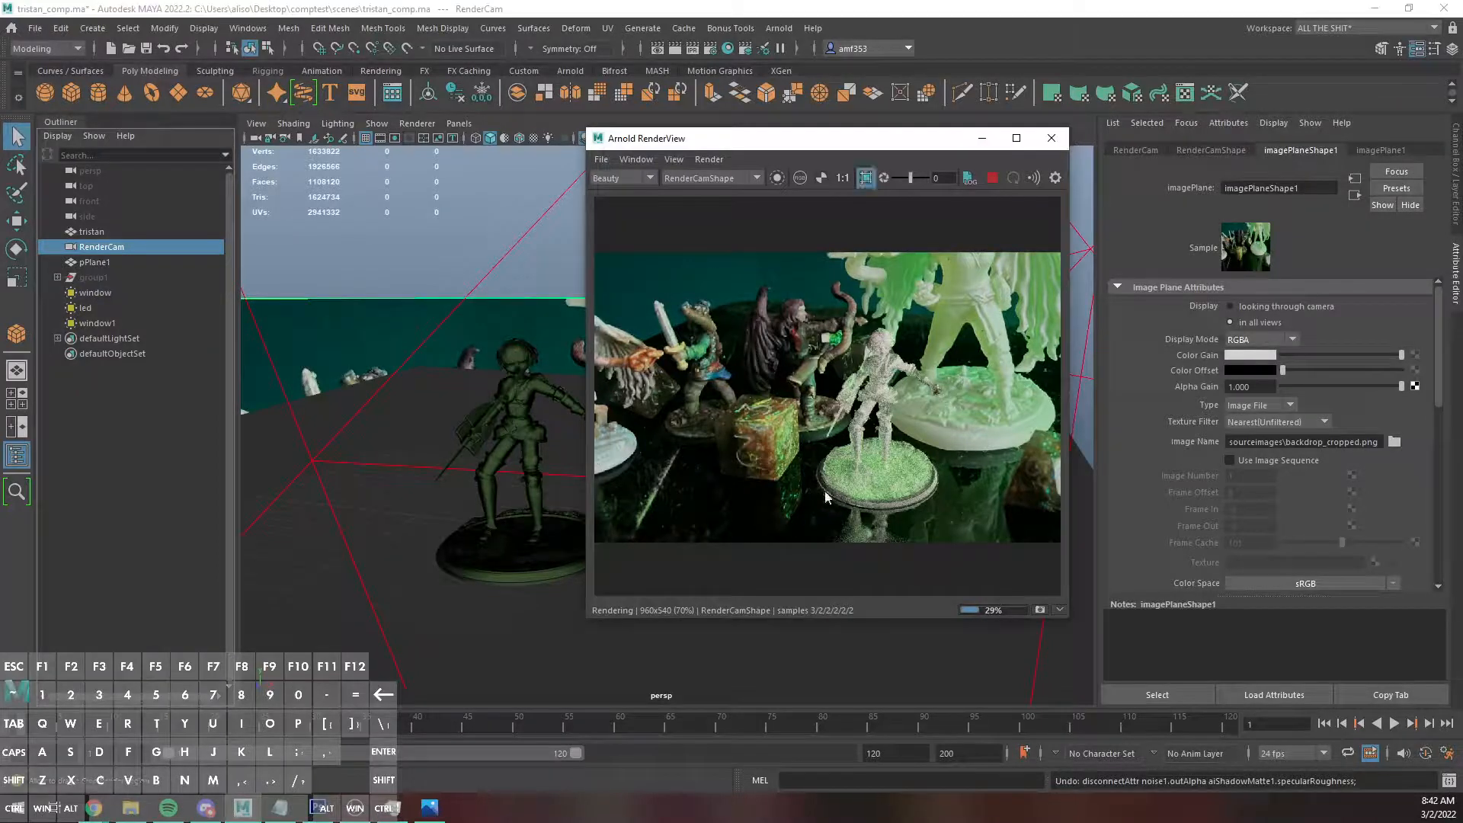
left_click_drag(815, 493, 970, 547)
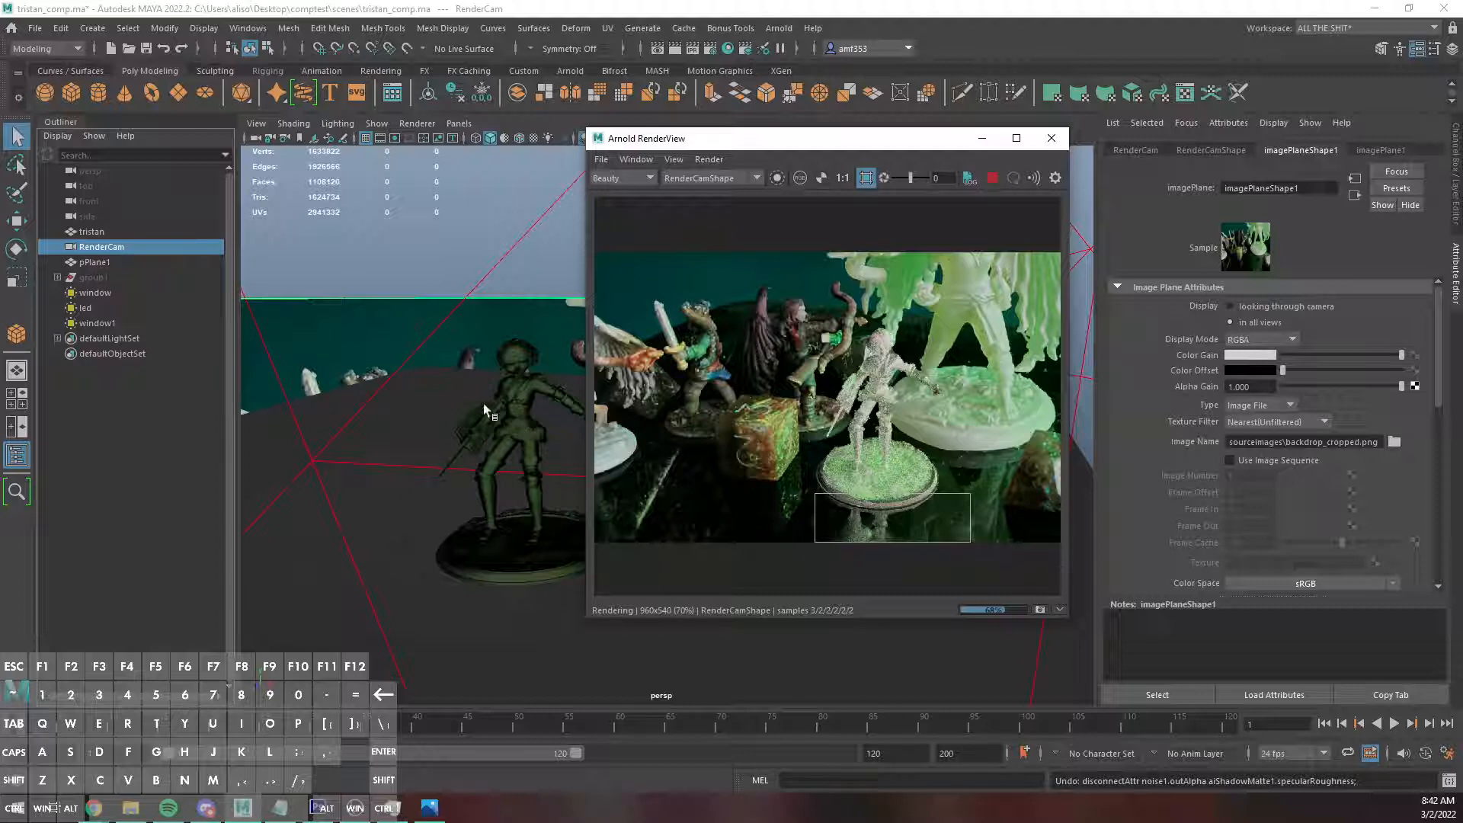
Tint the floor shadow matte's specular color pale green with hue 101.53 and lower its specular intensity to 3.753.
left_click(442, 400)
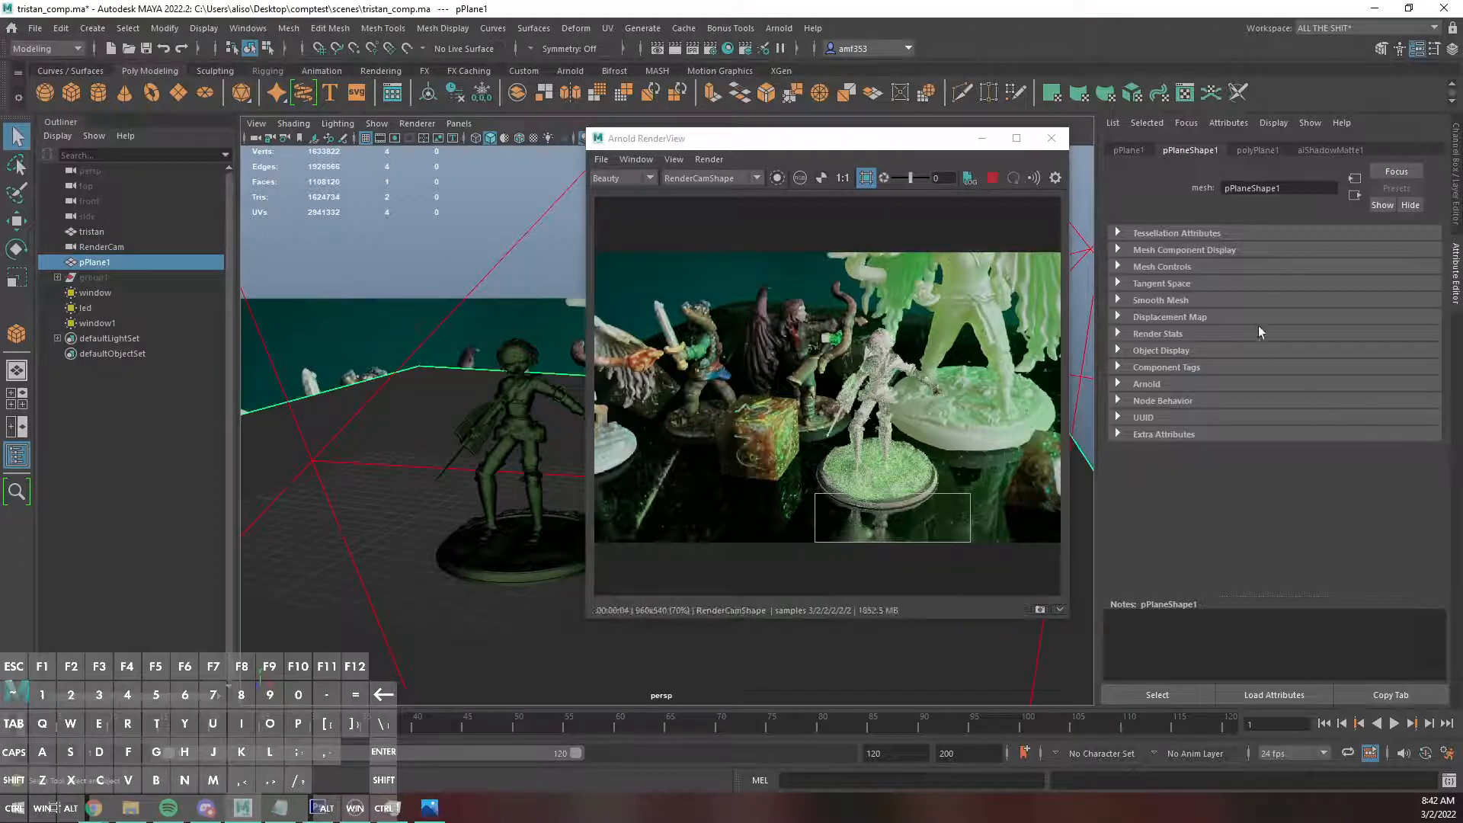
left_click(1328, 151)
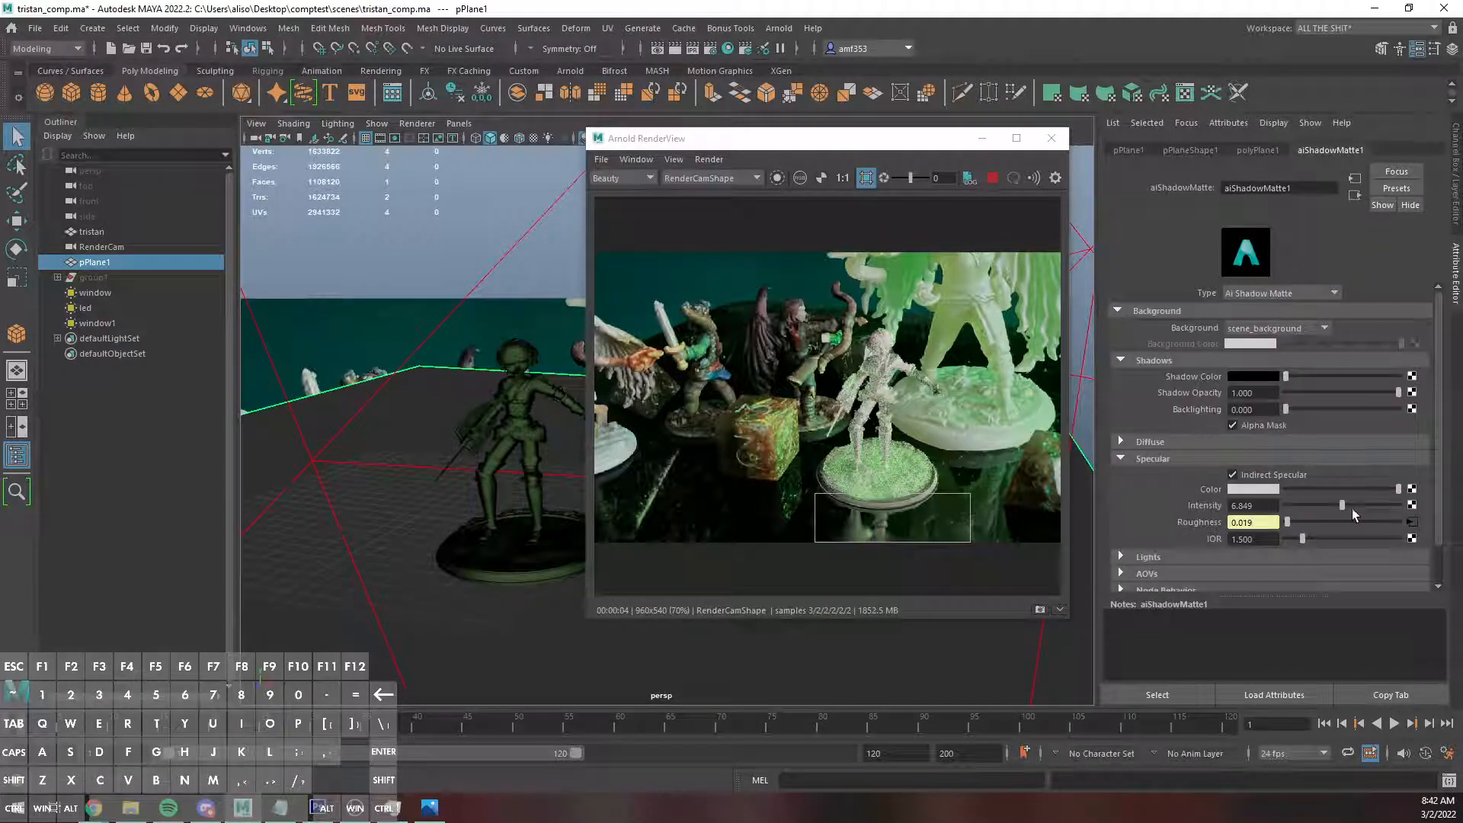
left_click_drag(1342, 506, 1337, 506)
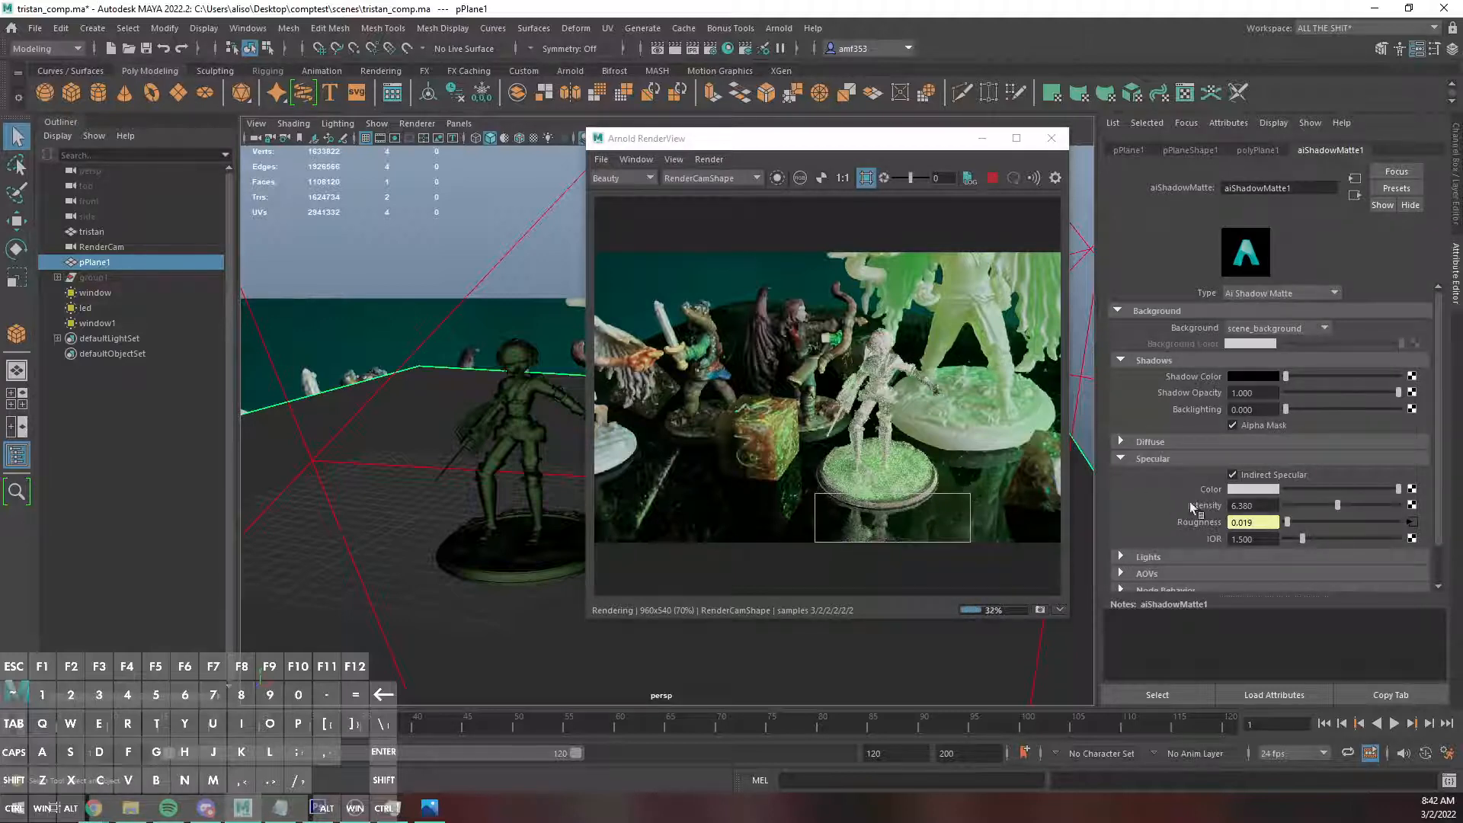
left_click(1253, 490)
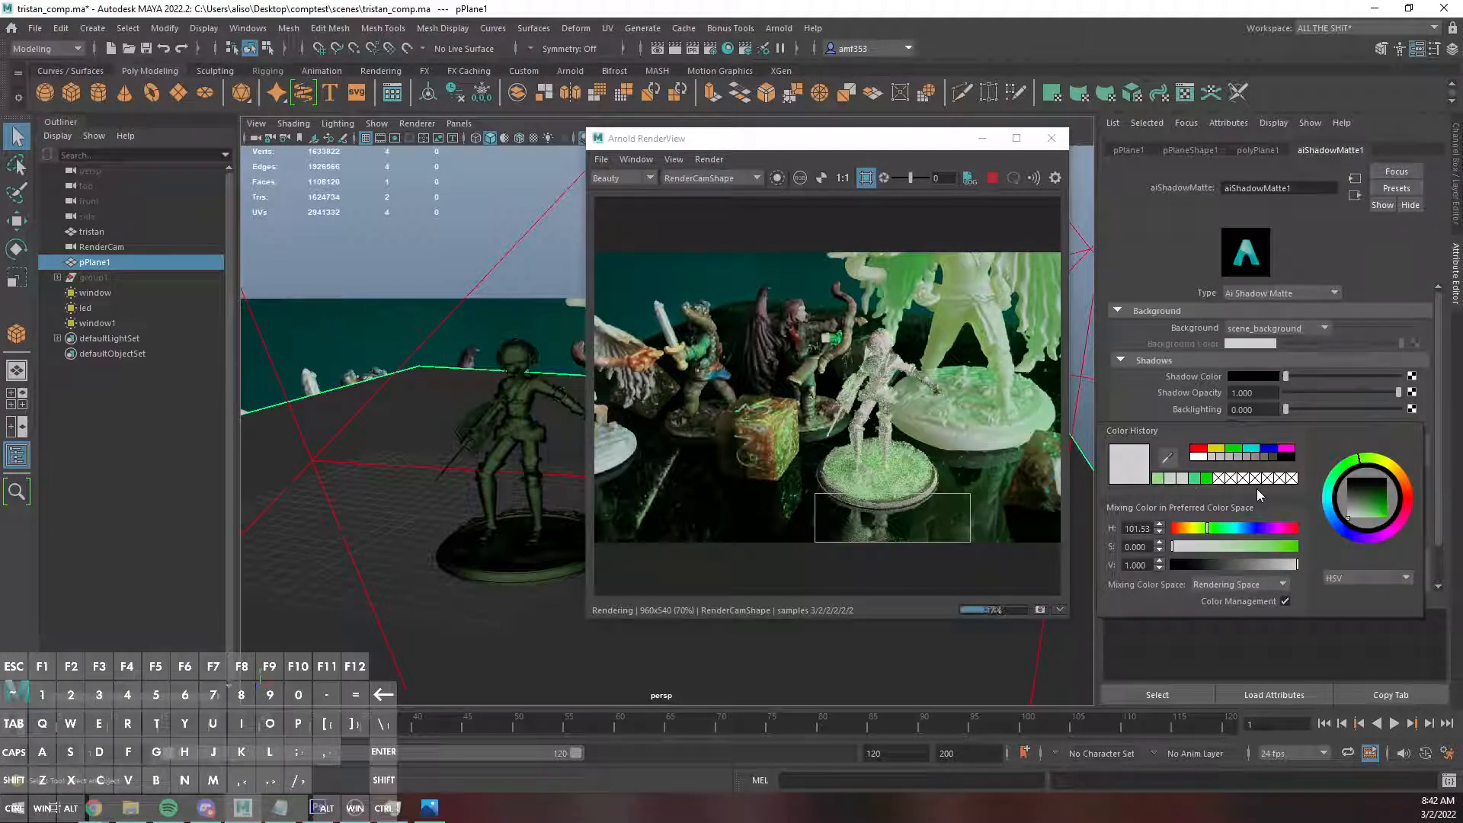
left_click(1158, 477)
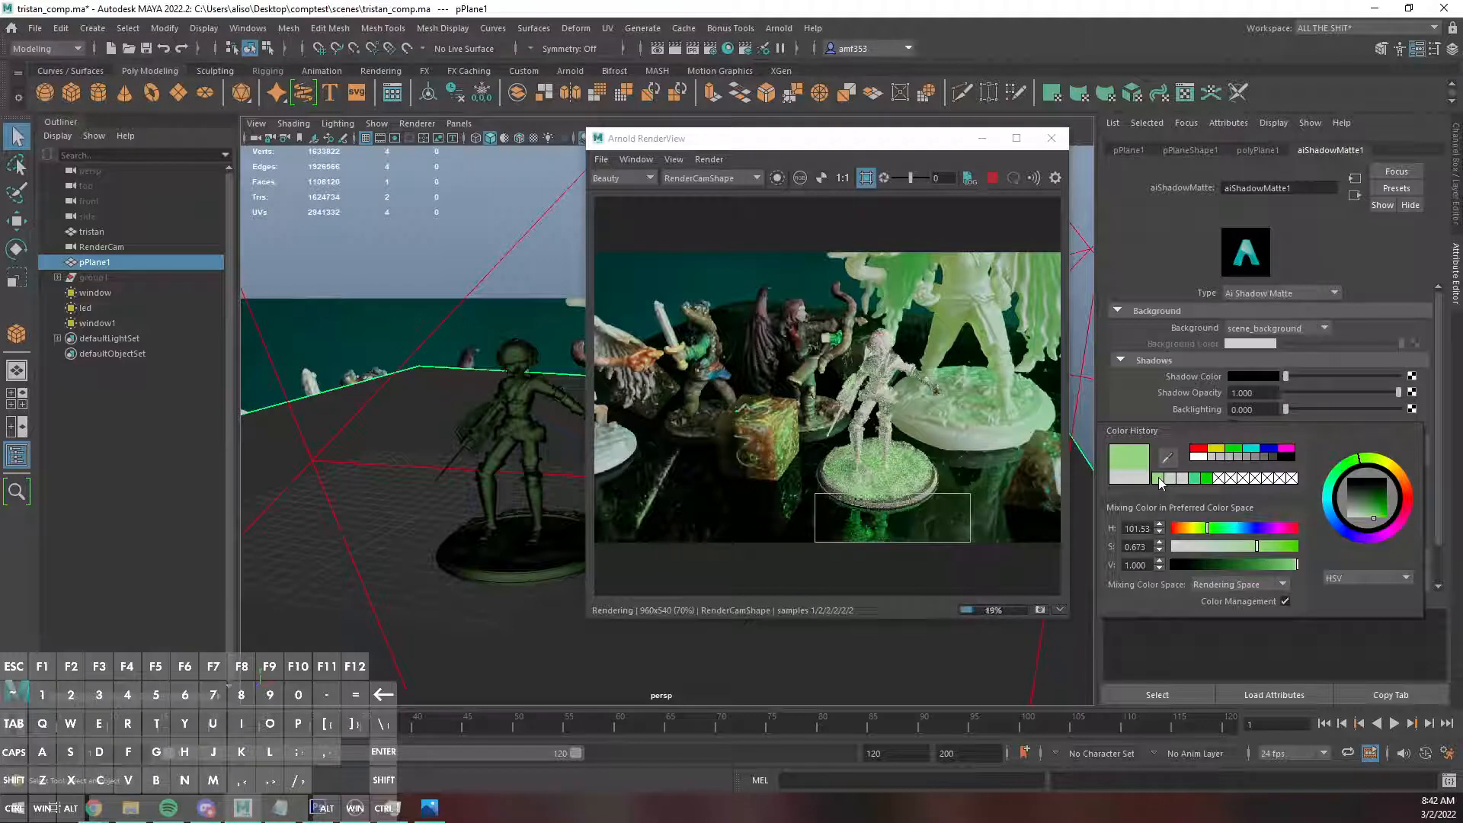
left_click(1212, 547)
left_click_drag(1213, 549, 1188, 548)
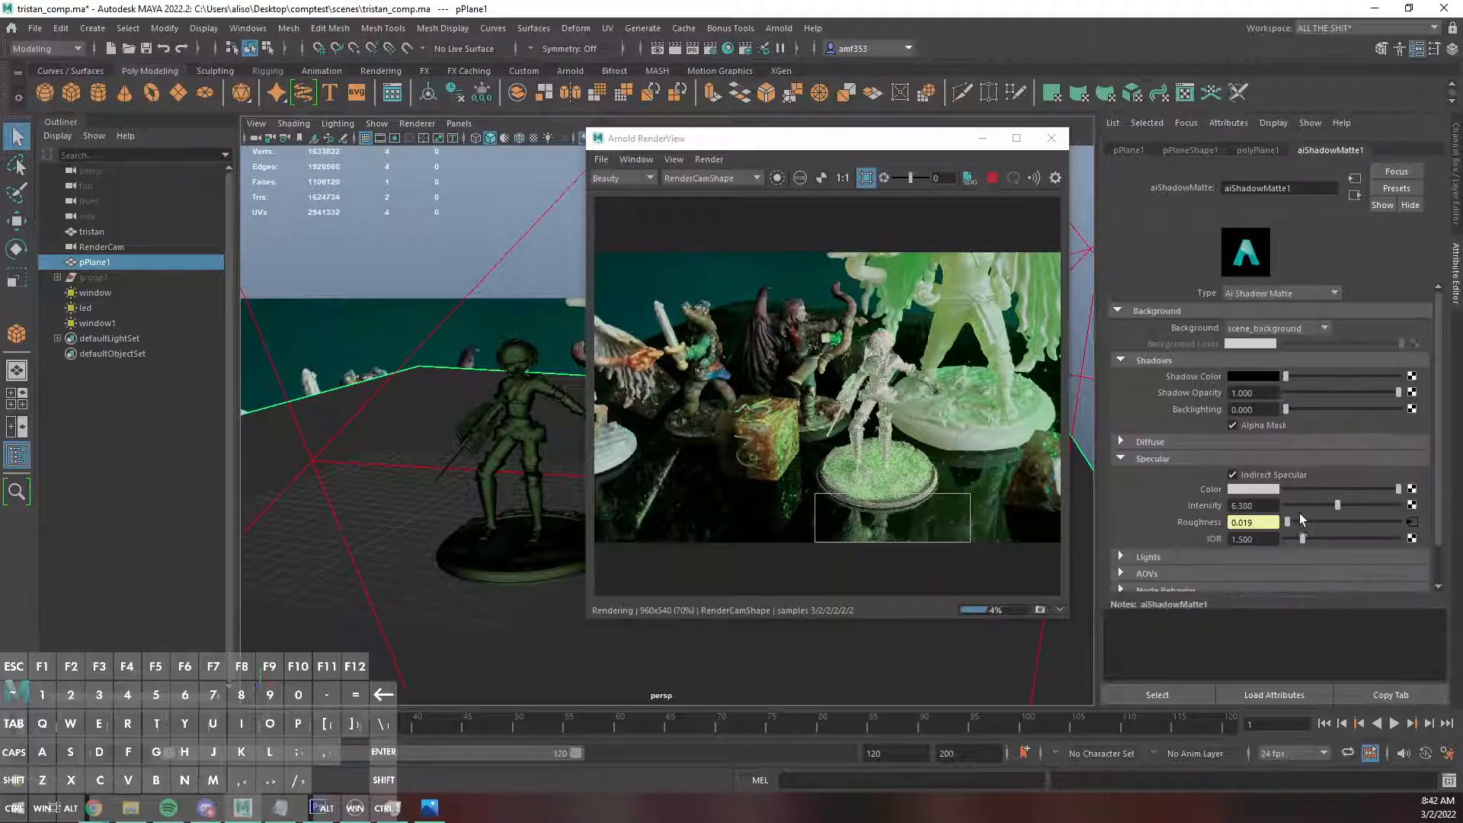
left_click_drag(1329, 509, 1316, 507)
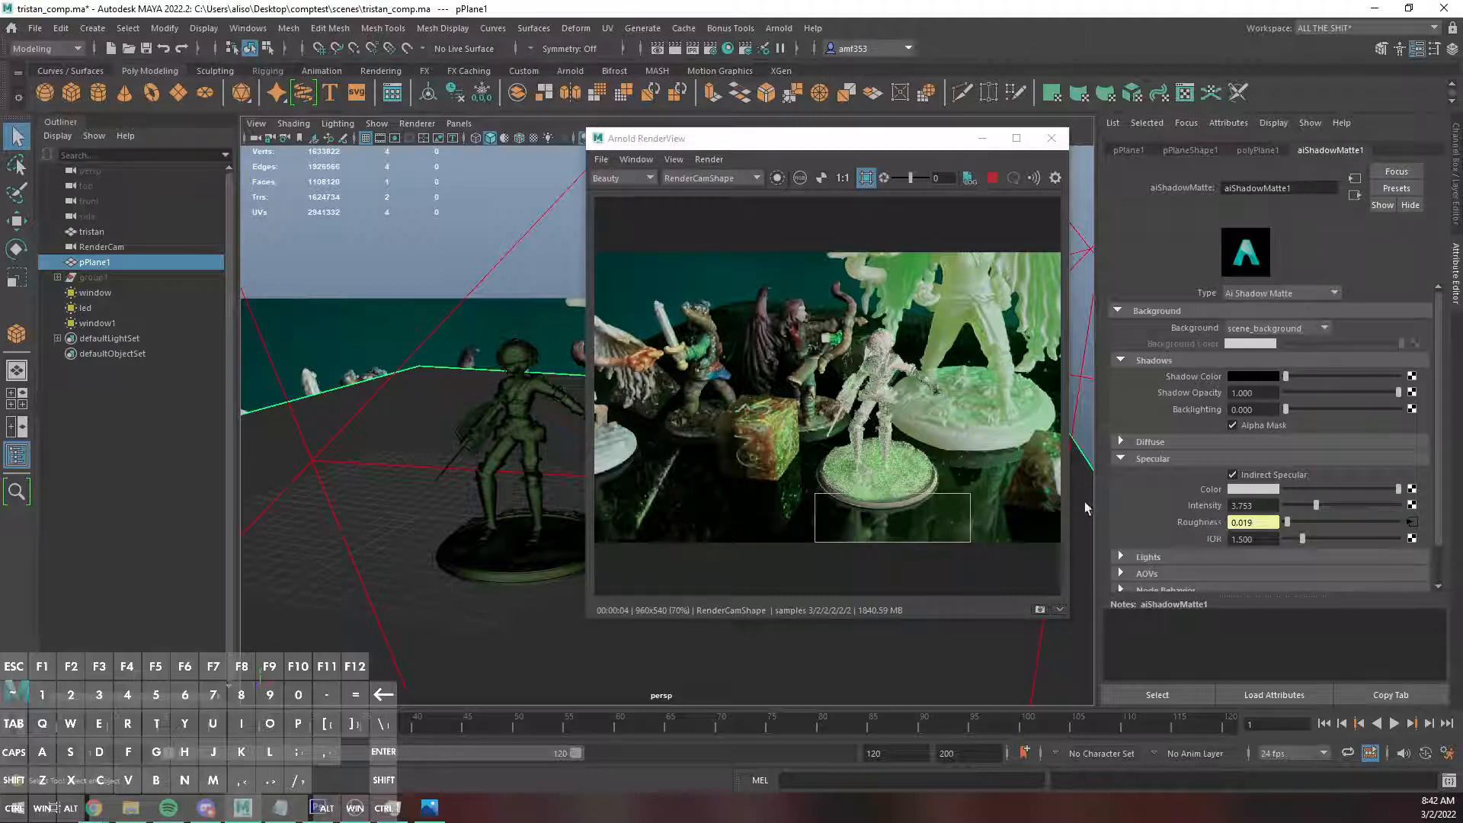
Set the display mode of RenderCam's image plane to None.
left_click(106, 246)
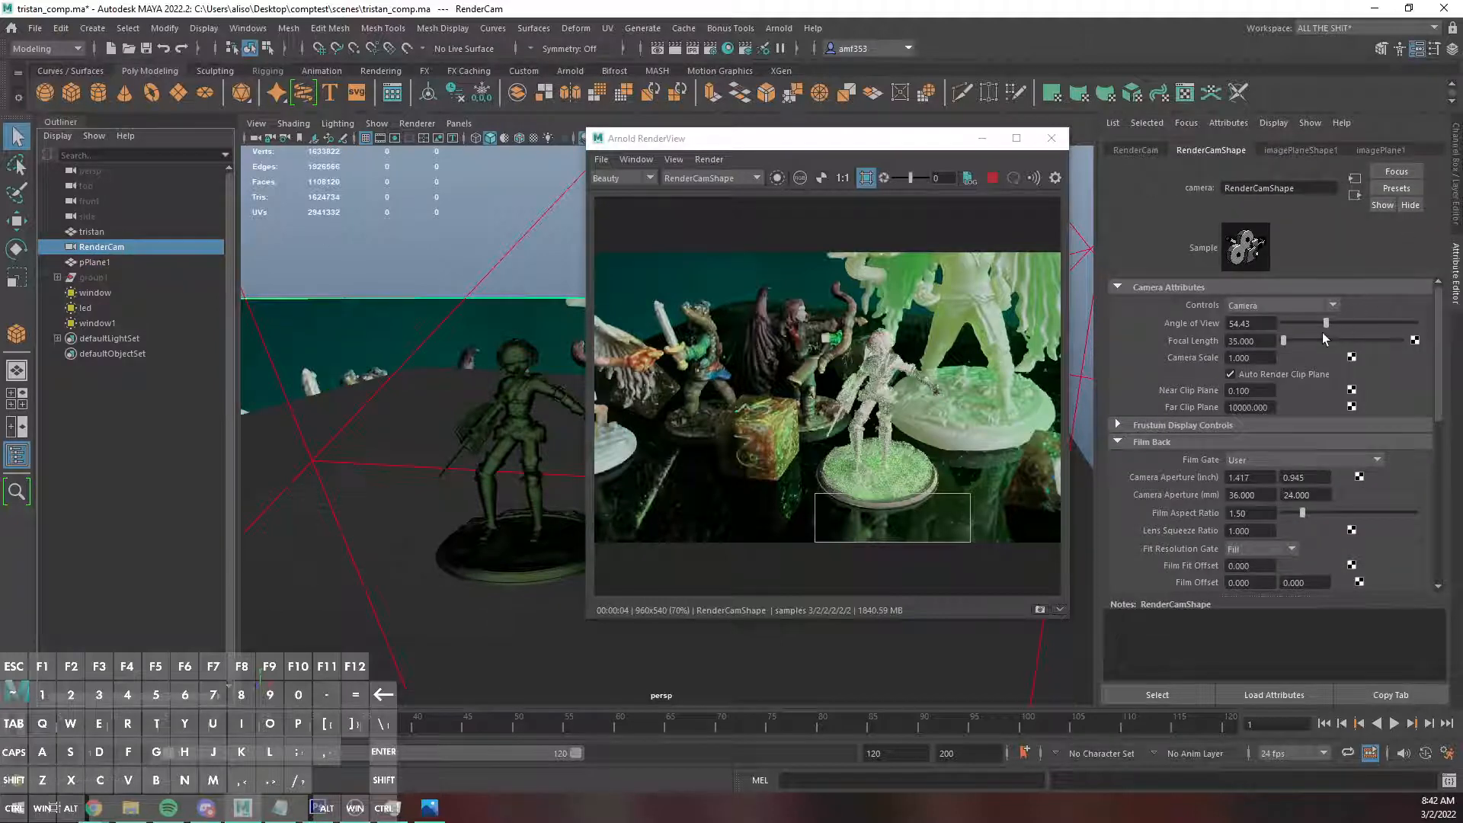
left_click(1336, 153)
left_click(1265, 339)
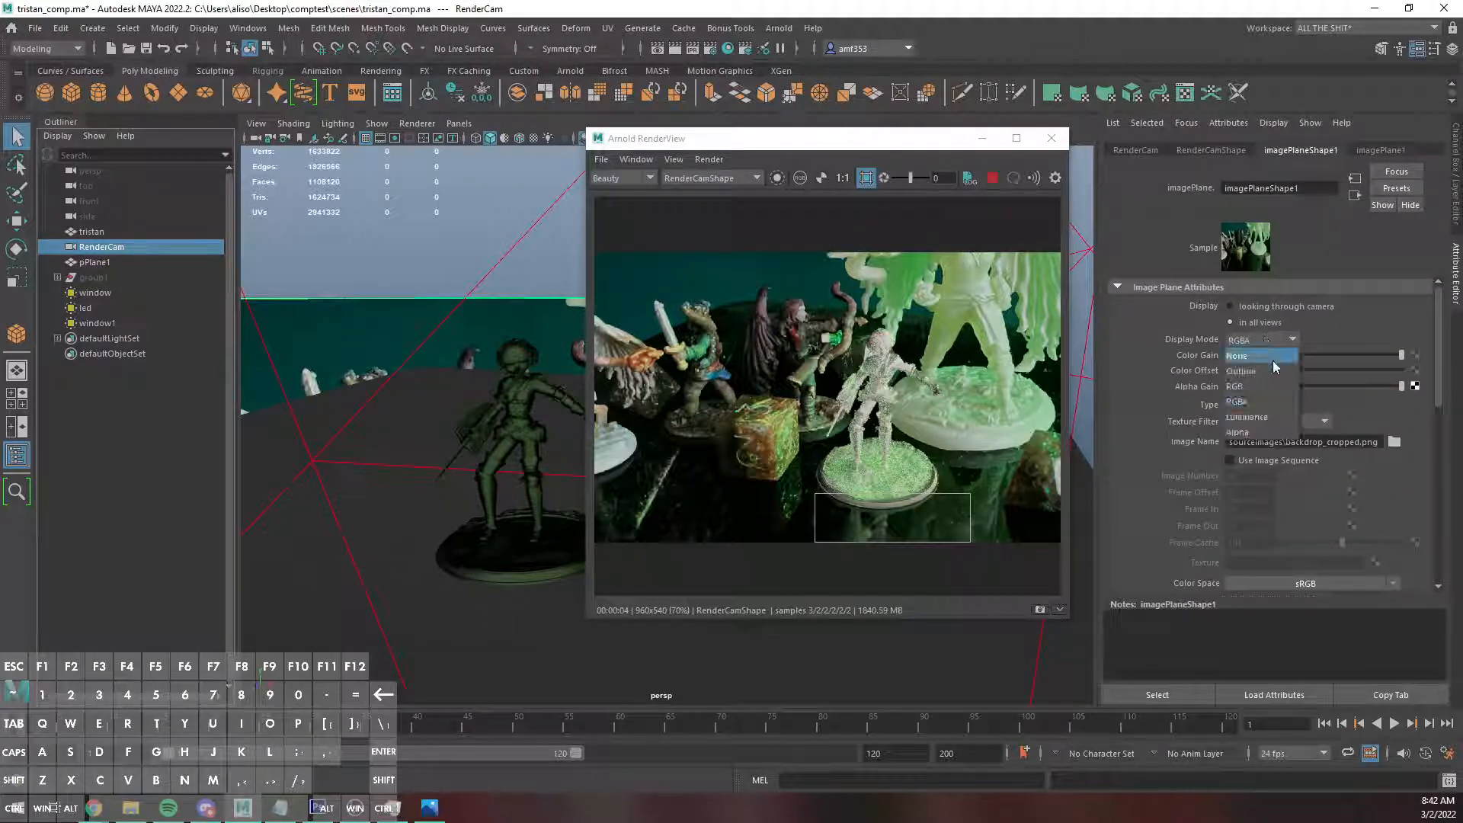
left_click(1272, 359)
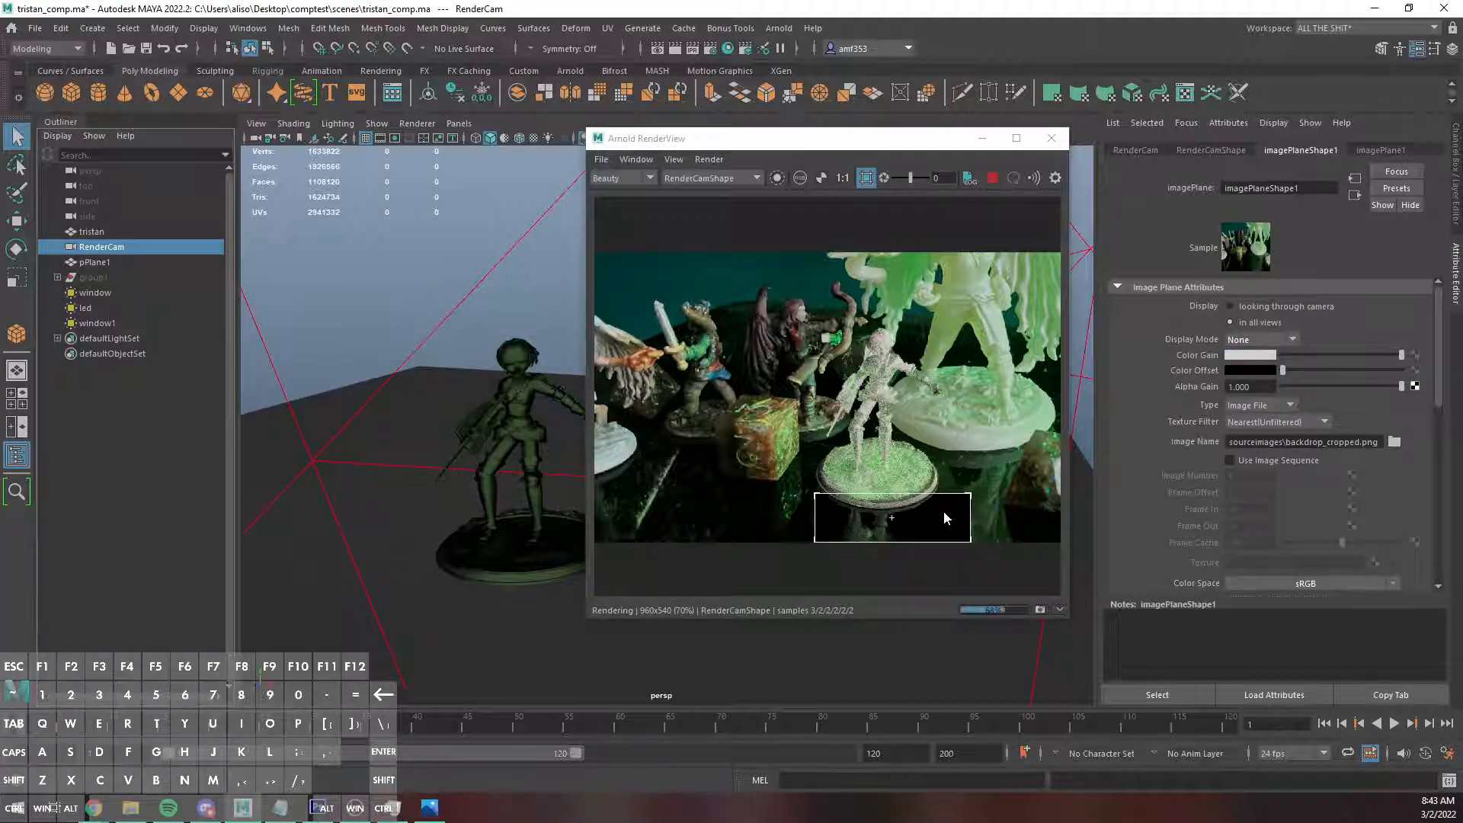
Disable Primary Visibility in the tristan mesh's Arnold settings and turn off the render crop region.
left_click(969, 497)
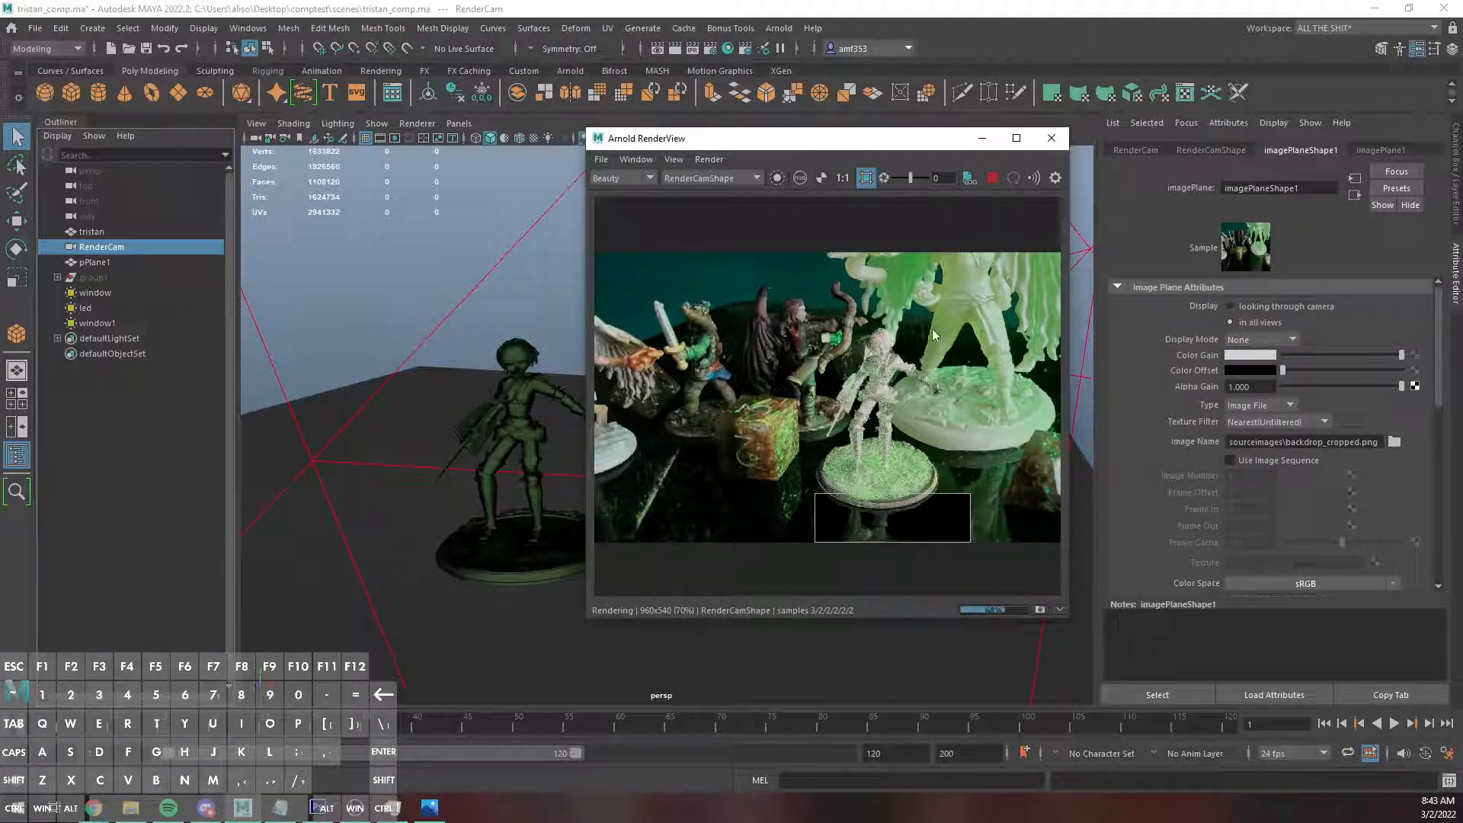
left_click(815, 499)
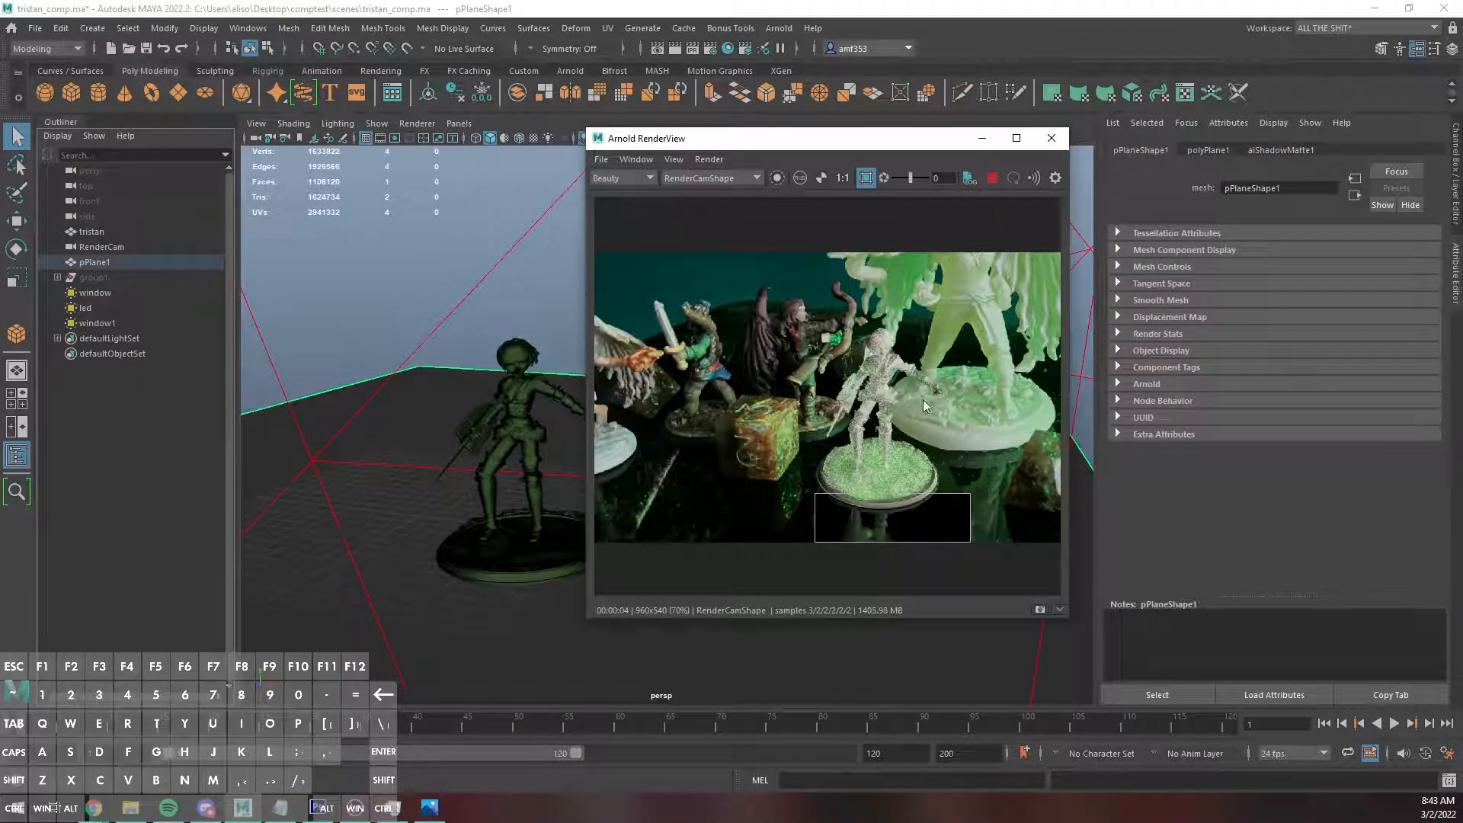
left_click(537, 383)
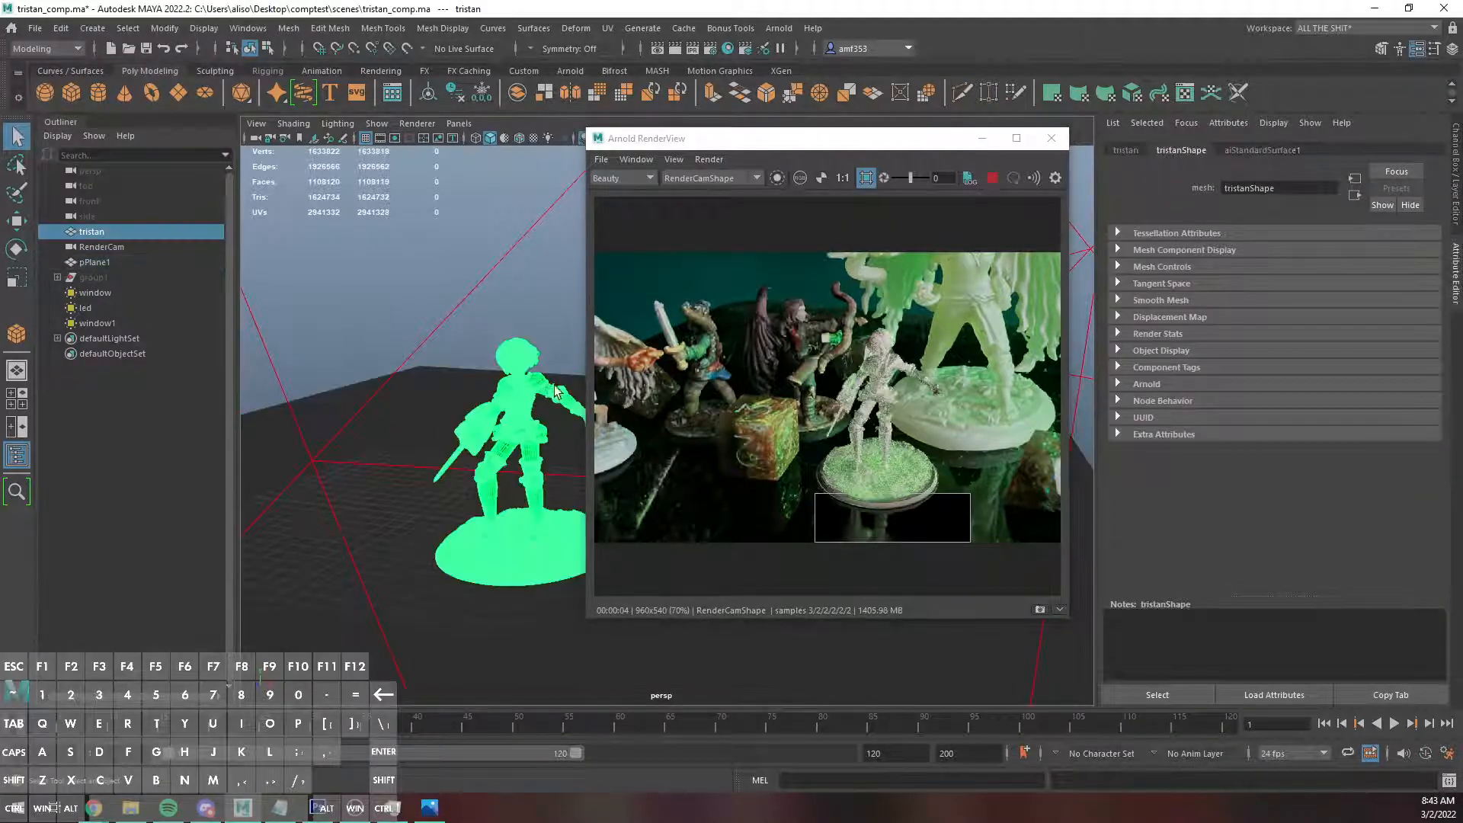
left_click(1145, 384)
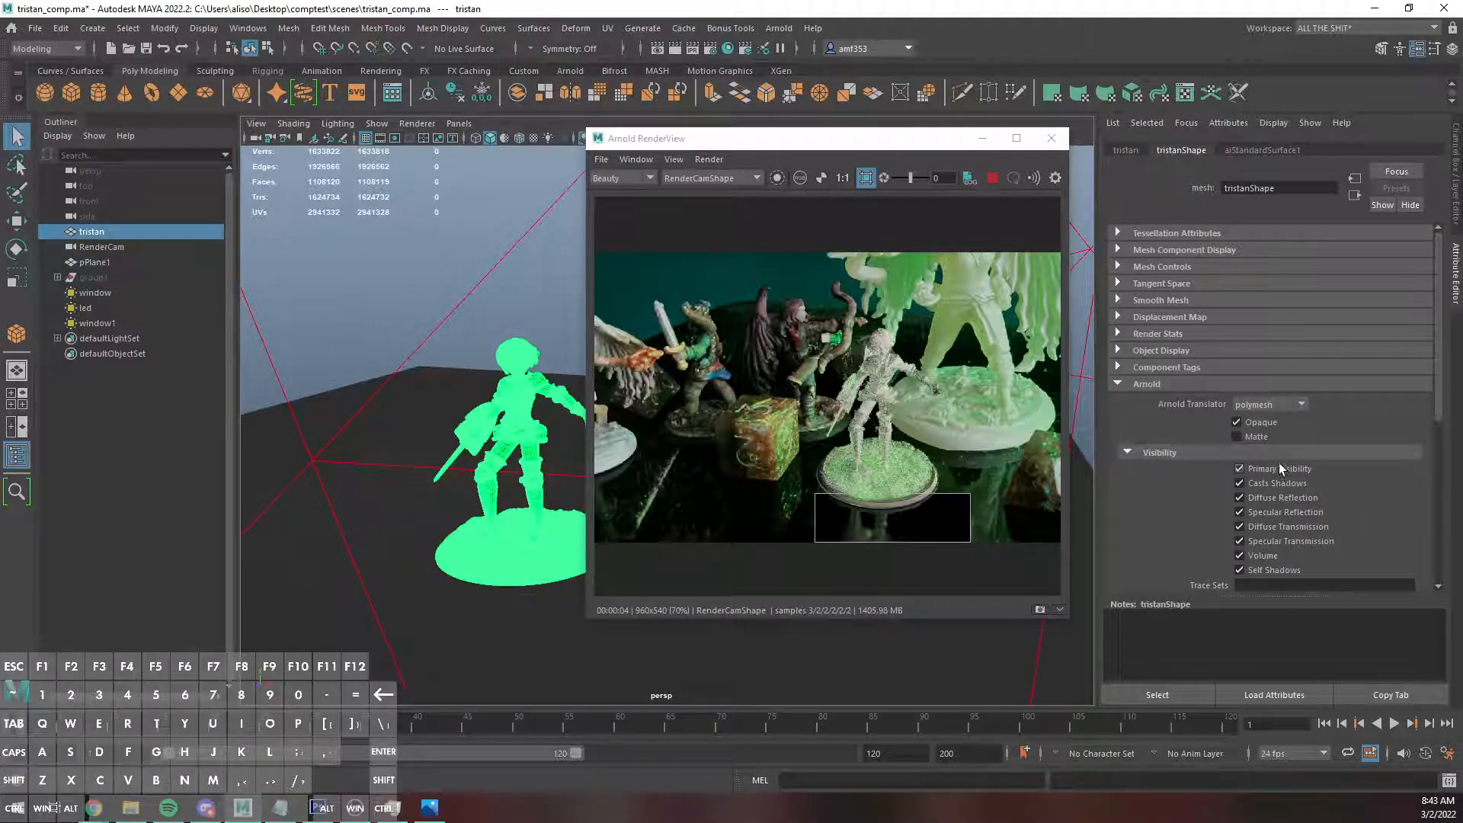
left_click(969, 496)
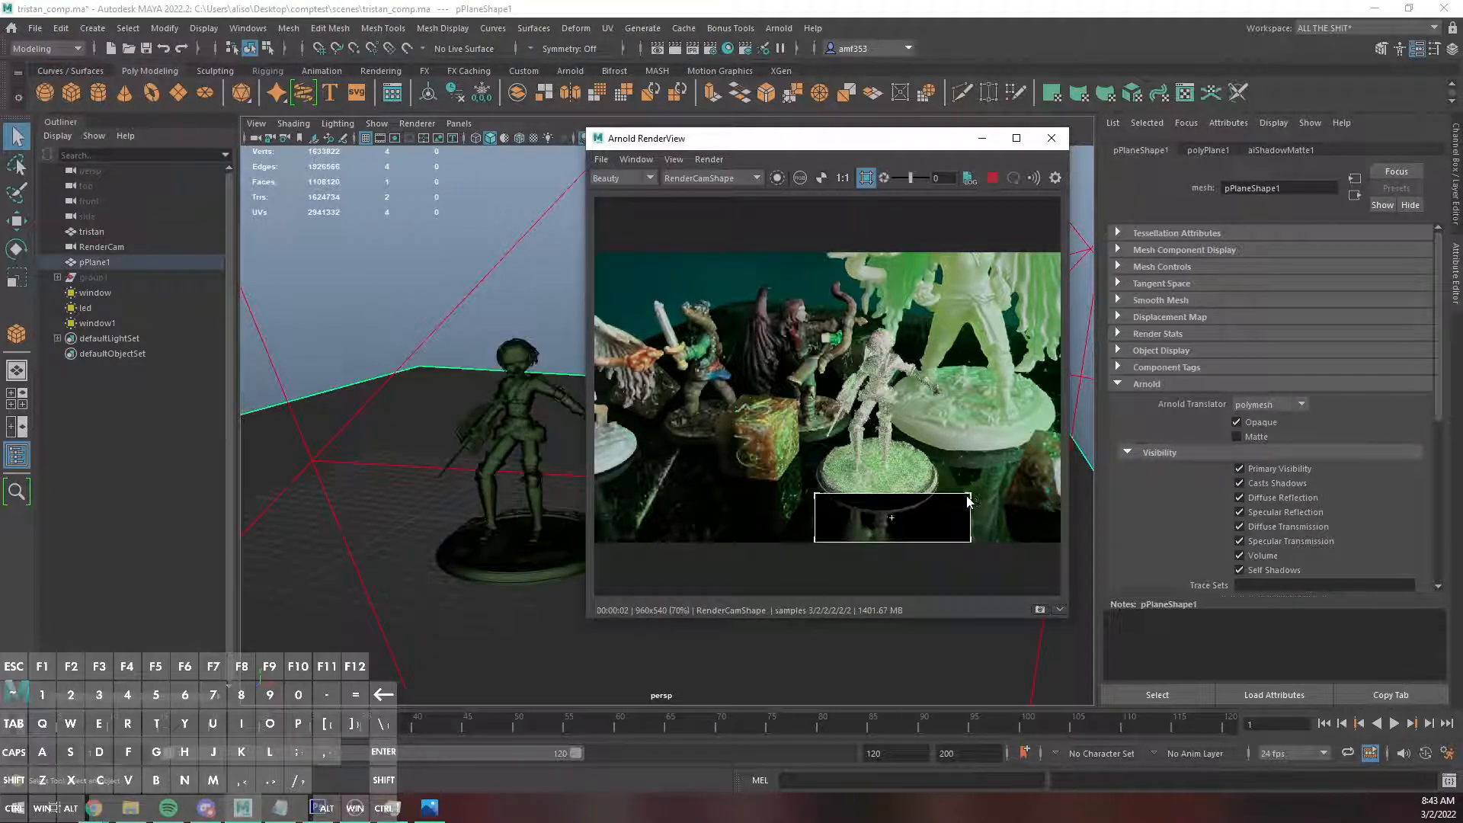
left_click(866, 179)
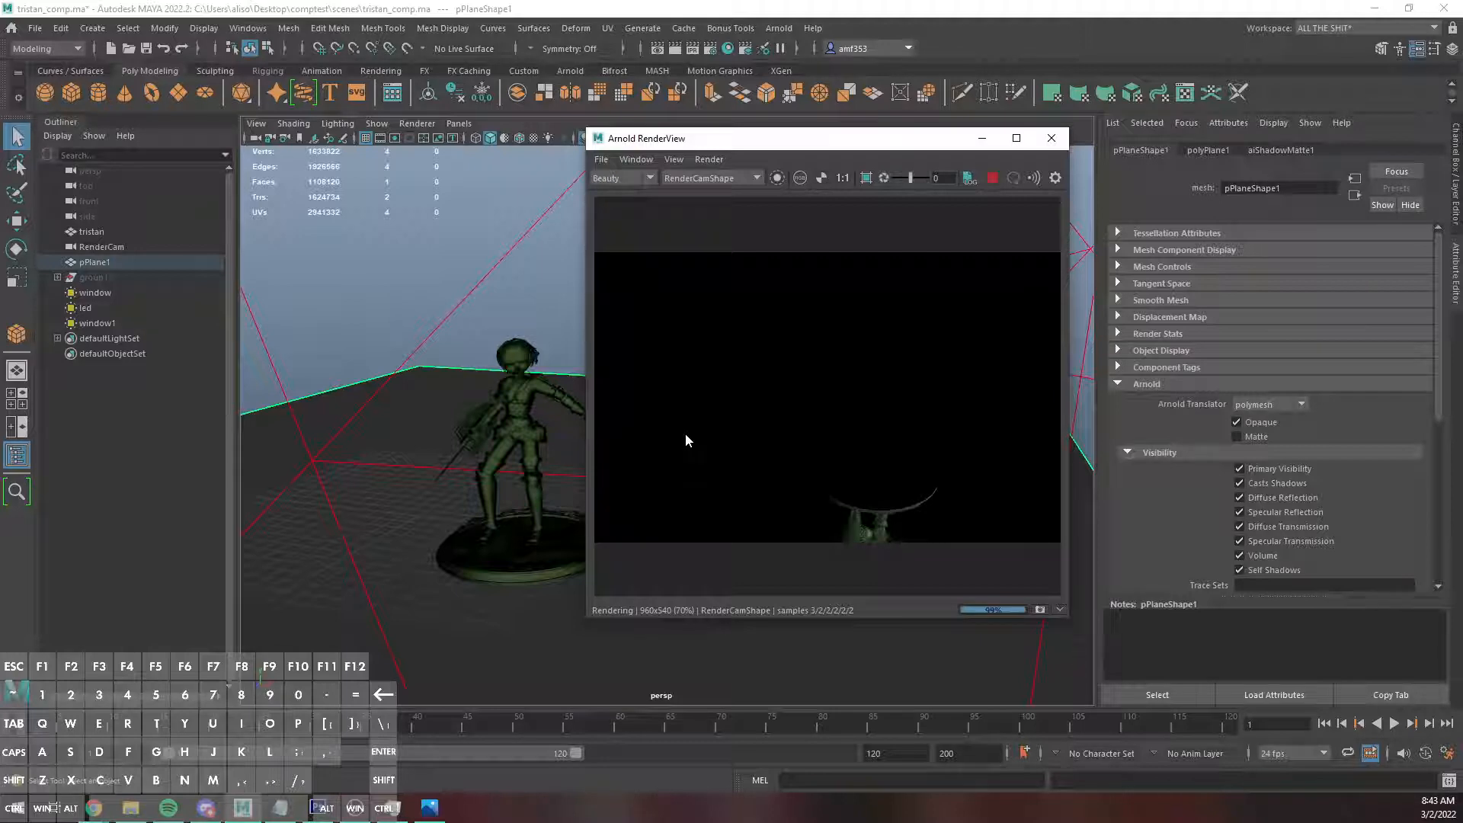
Save the rendered reflection pass as reflection.exr in the project's images folder.
left_click(600, 158)
left_click(632, 188)
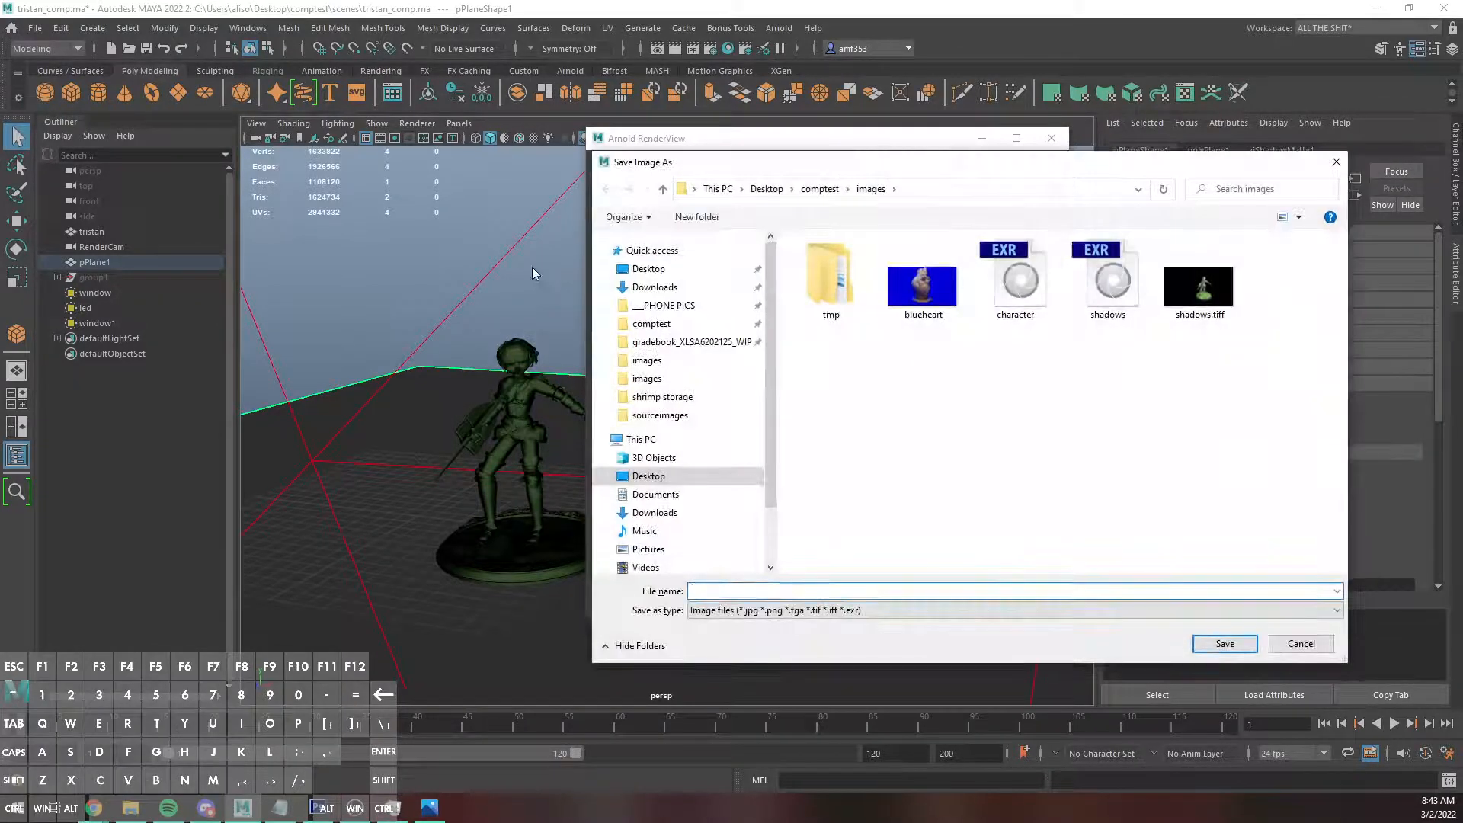
type("reflection.ex")
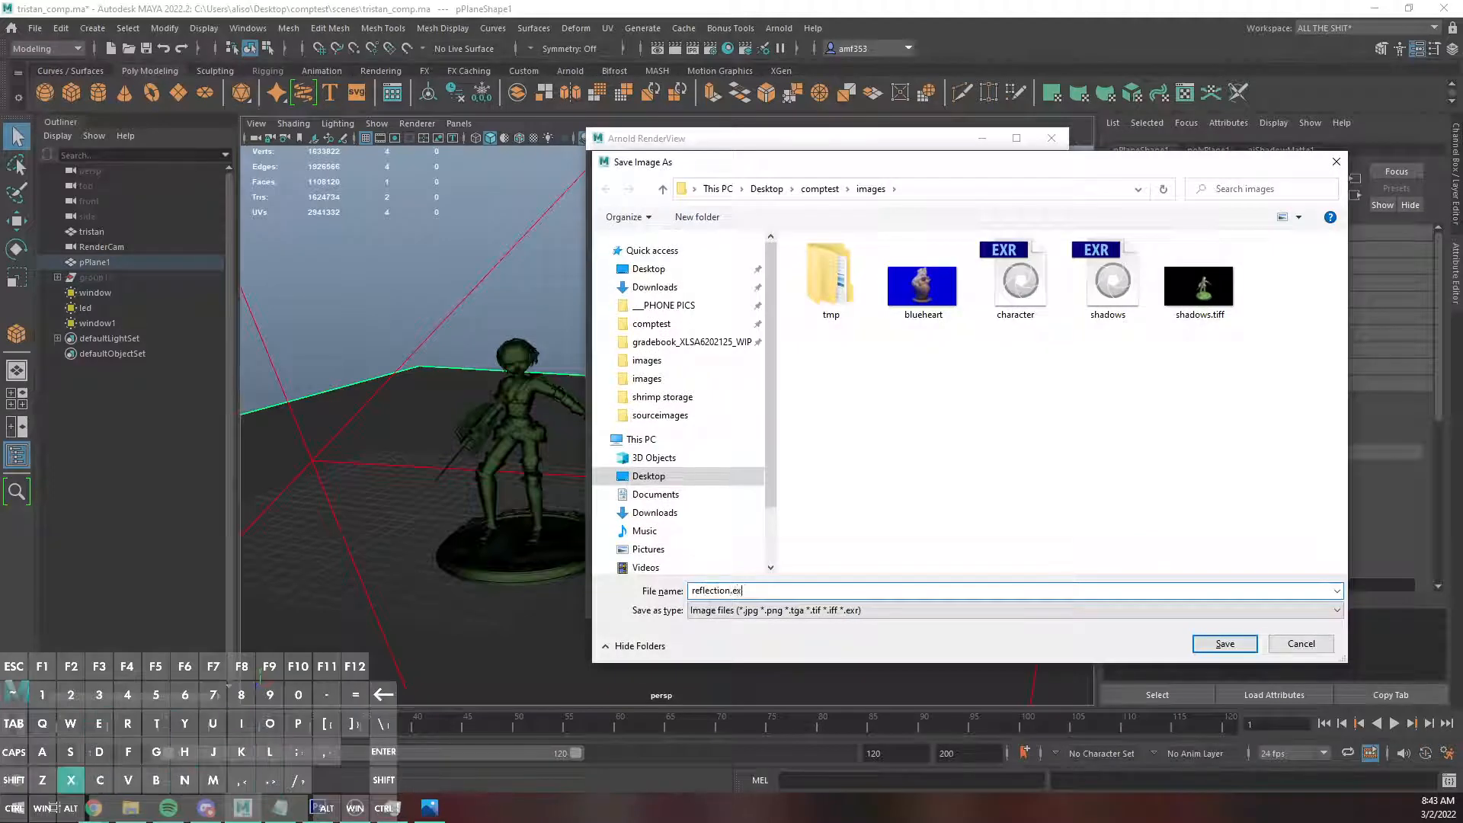
type("r")
key("Return")
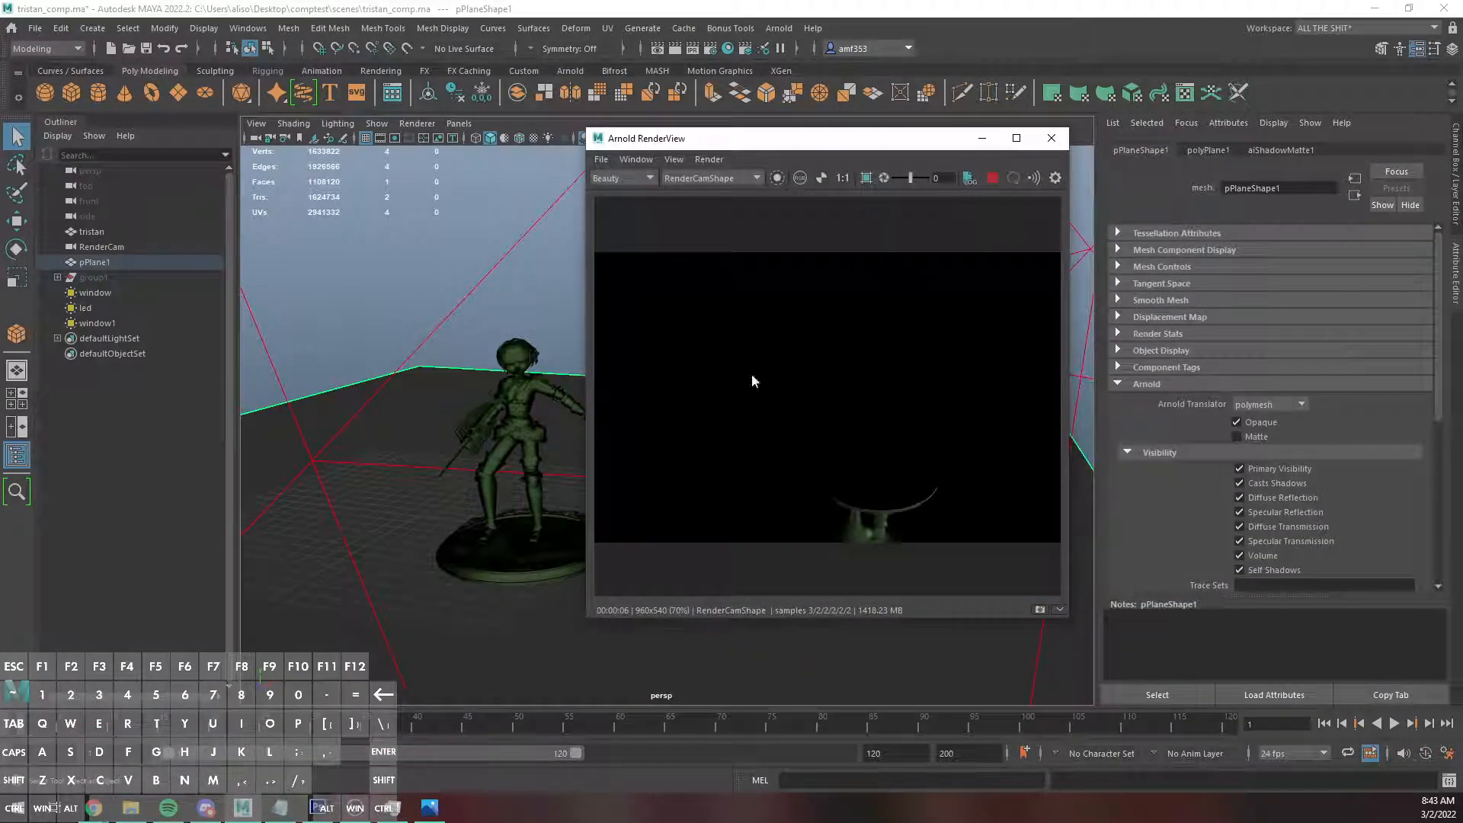
Switch to the backdrop document in Photoshop and delete the shadows layer and all of its copies, keeping only the backdrop photo.
left_click(319, 807)
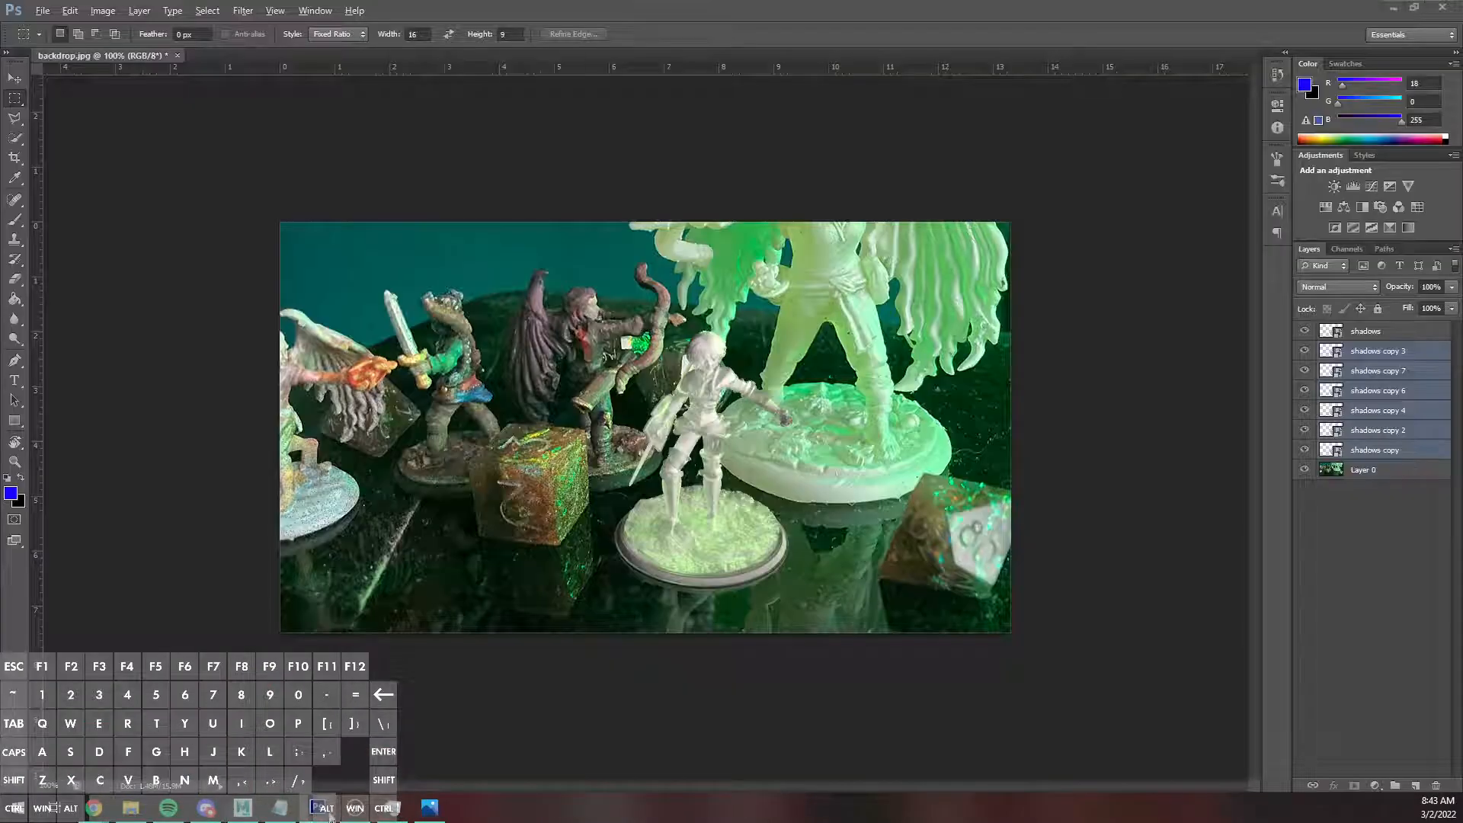
right_click(318, 808)
left_click(1424, 344)
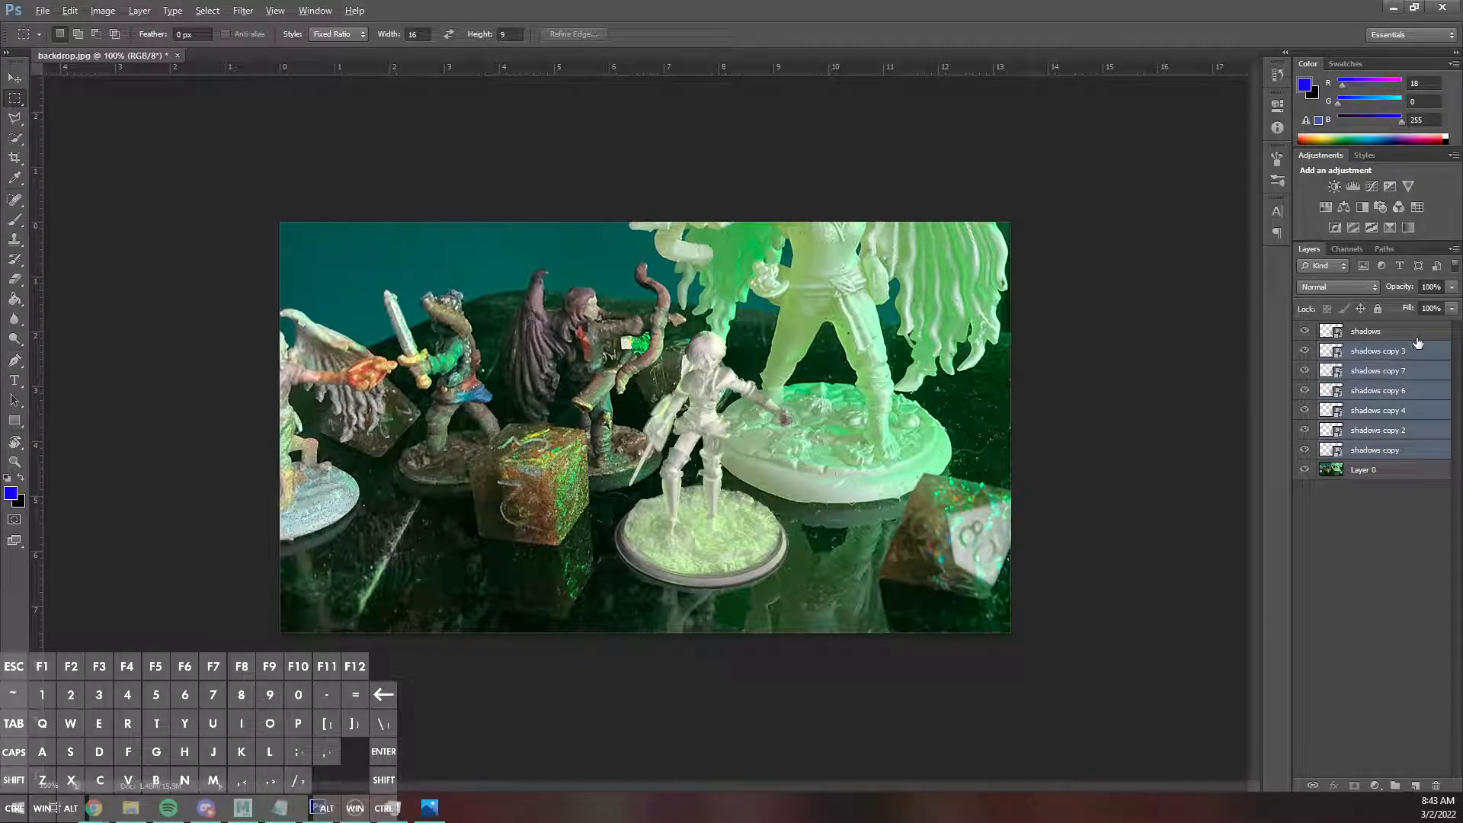
key("Delete")
left_click(1402, 337)
key("Delete")
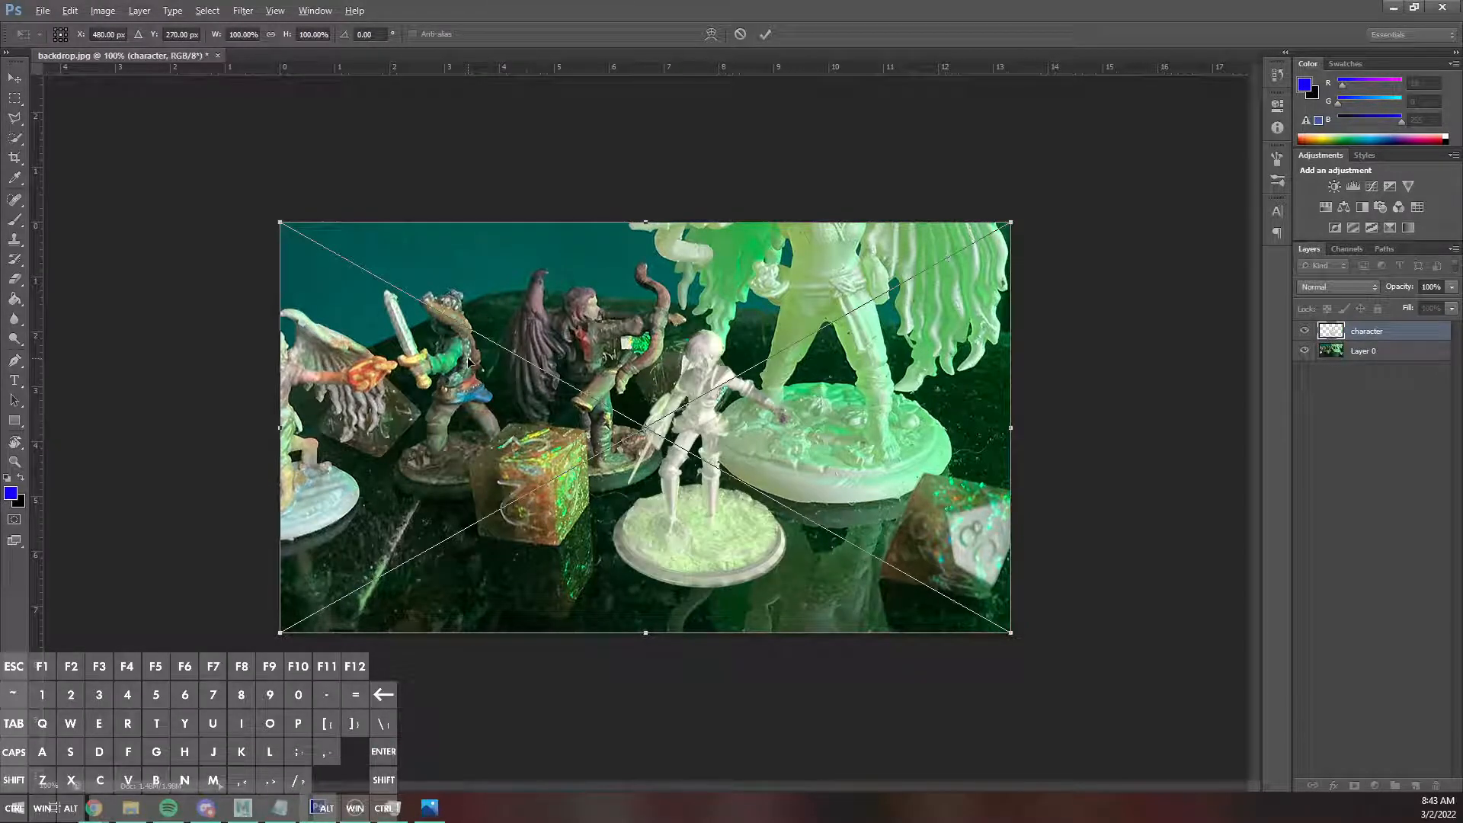
Place the character and reflection renders at full canvas size as layers above the backdrop photo, with reflection on top.
key("Return")
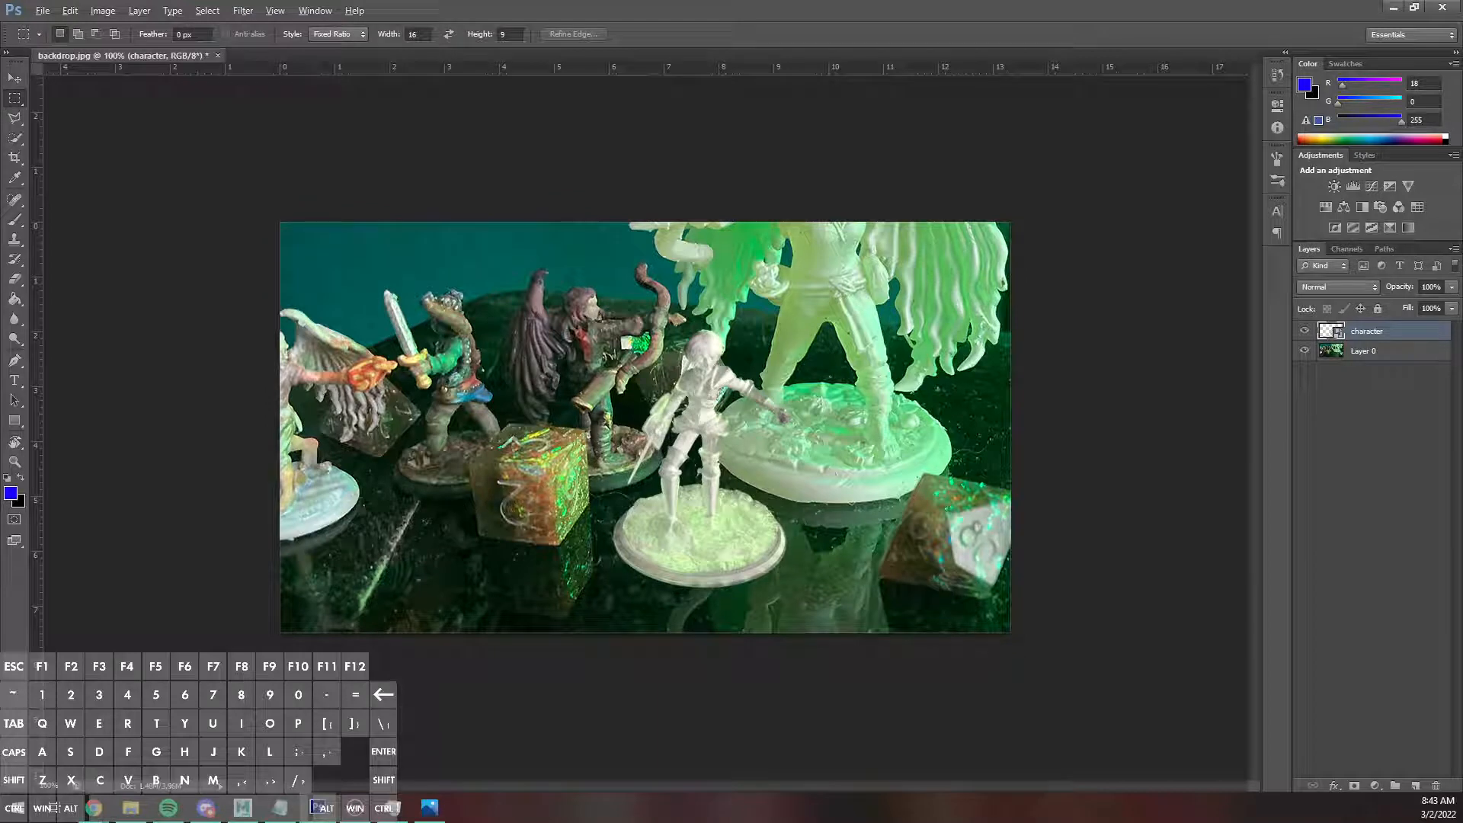
left_click_drag(0, 446, 702, 447)
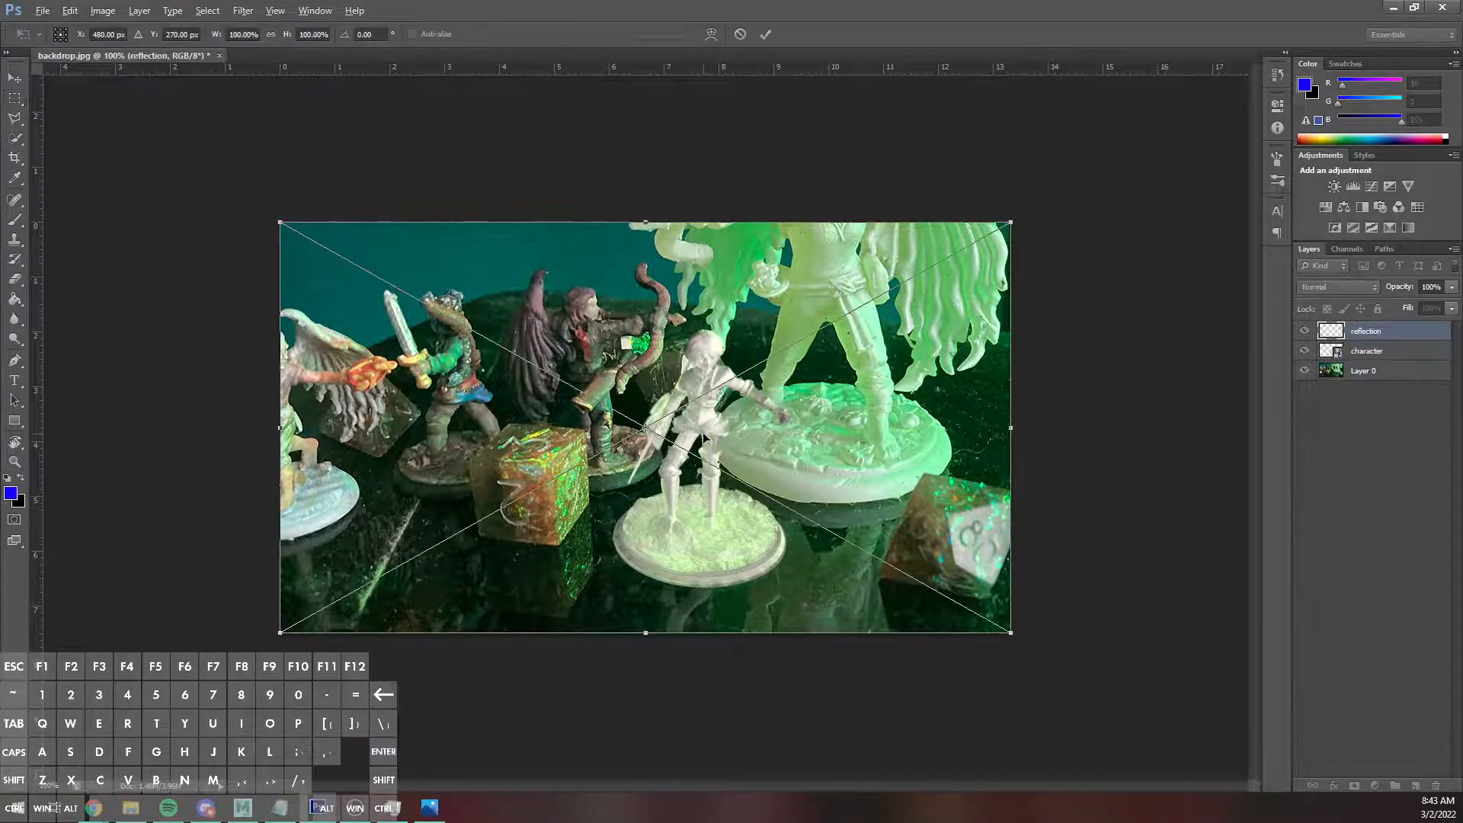
key("Return")
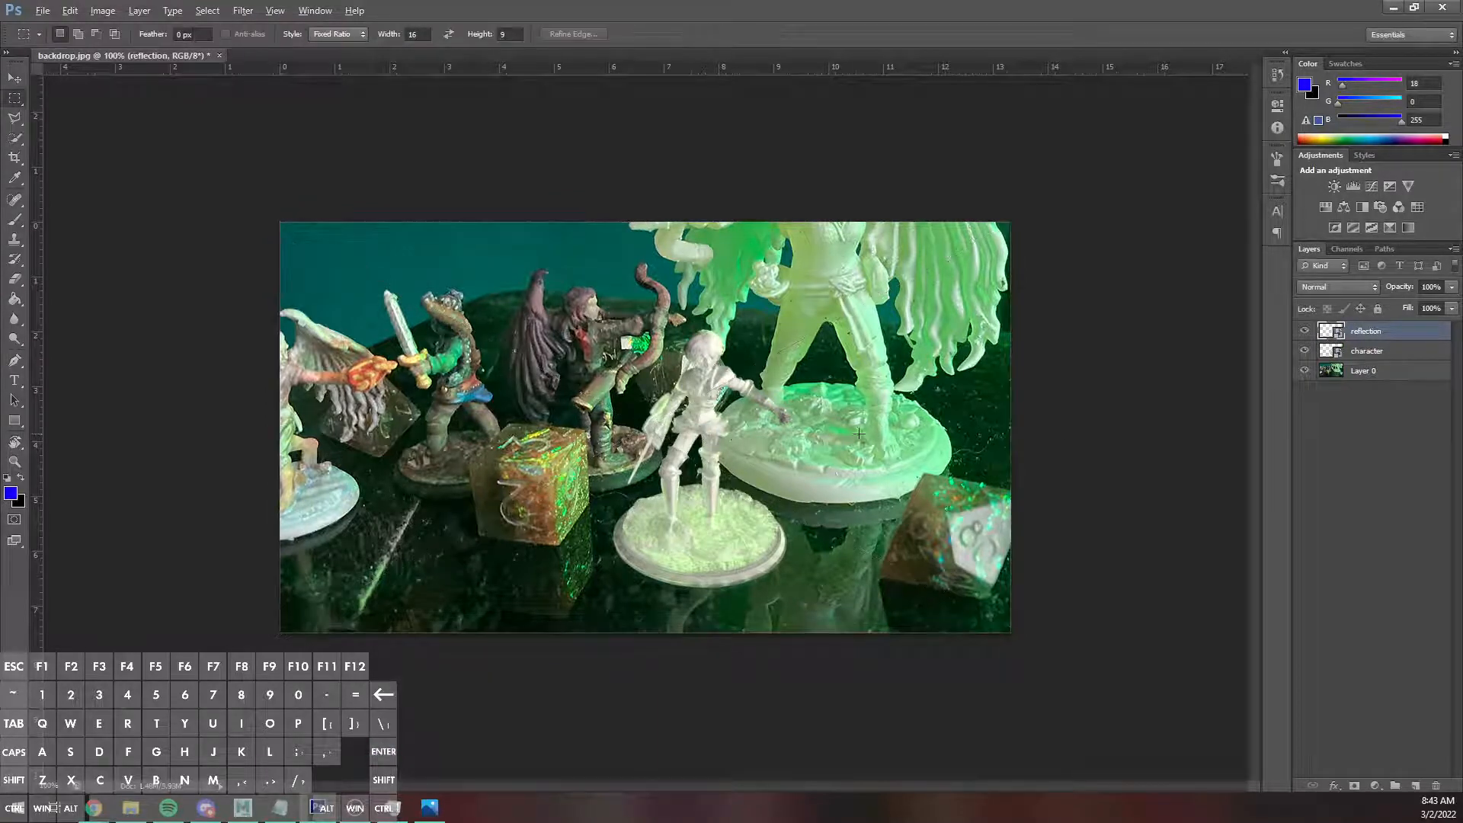
Toggle the reflection layer's visibility to compare, duplicate it below the original, and select the character layer.
left_click(1306, 330)
left_click(1308, 330)
left_click(1307, 331)
left_click(1306, 331)
left_click_drag(1312, 327, 1388, 335)
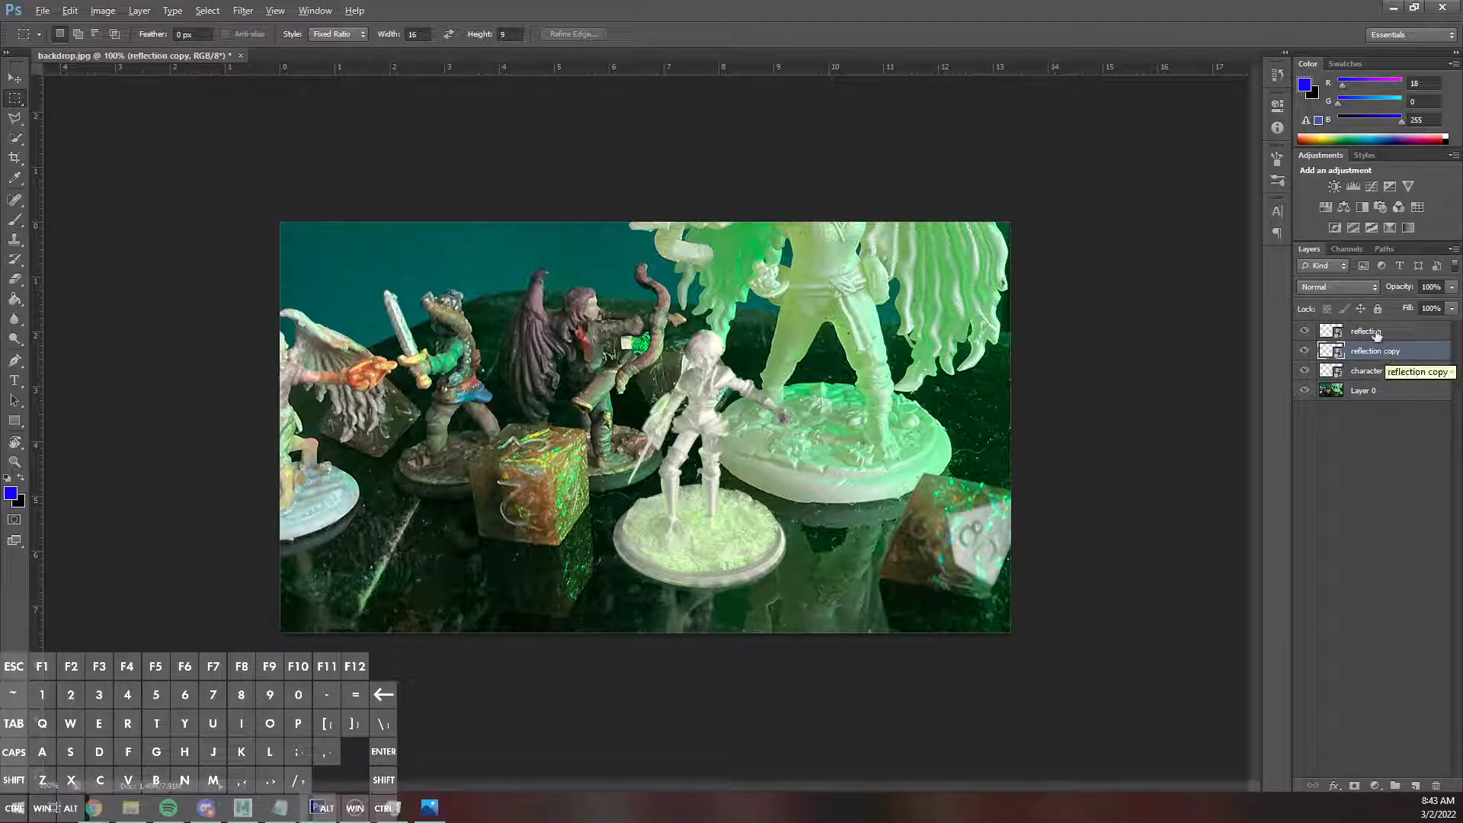
key("z")
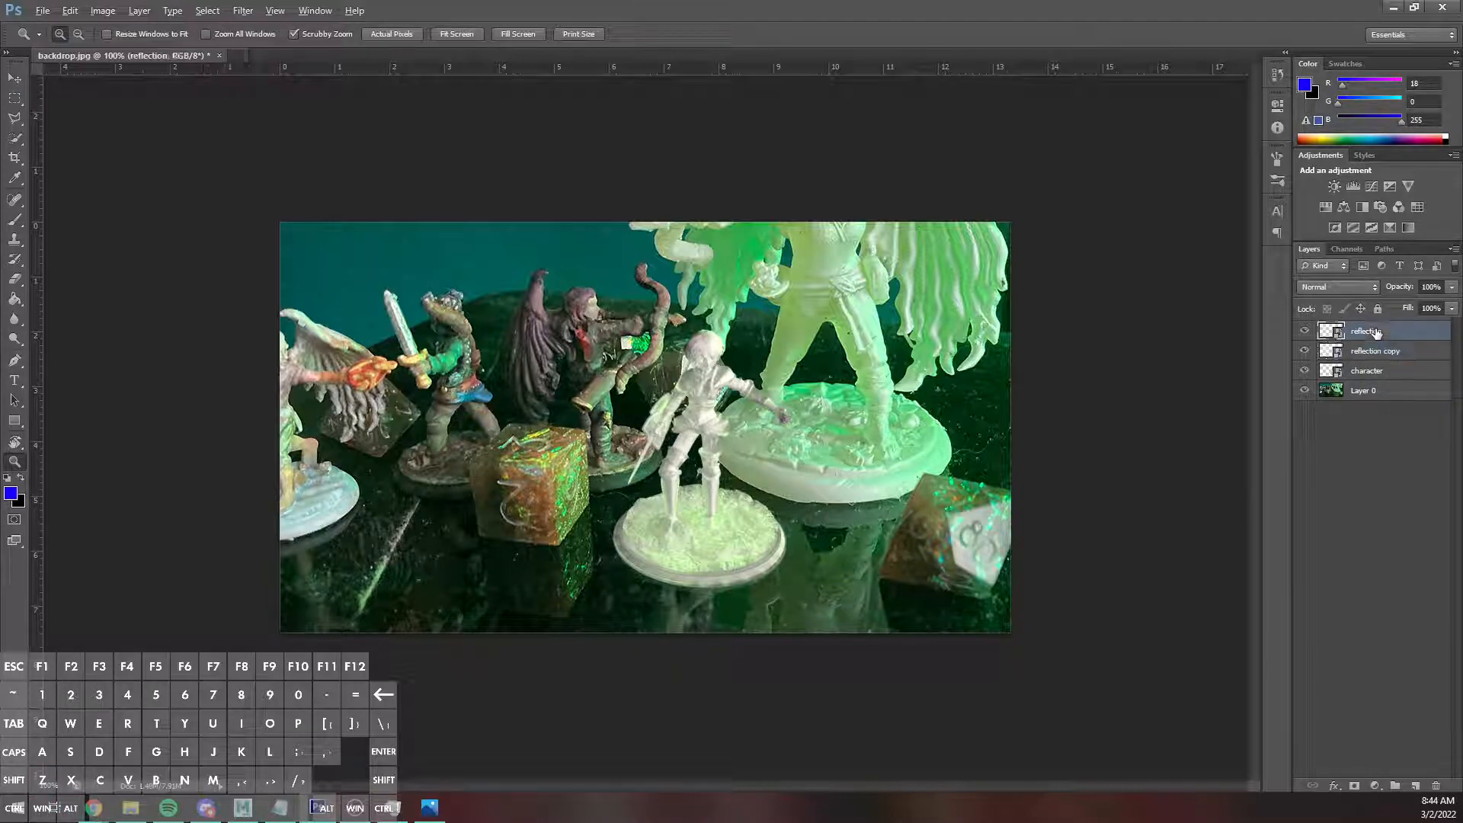
left_click(1366, 383)
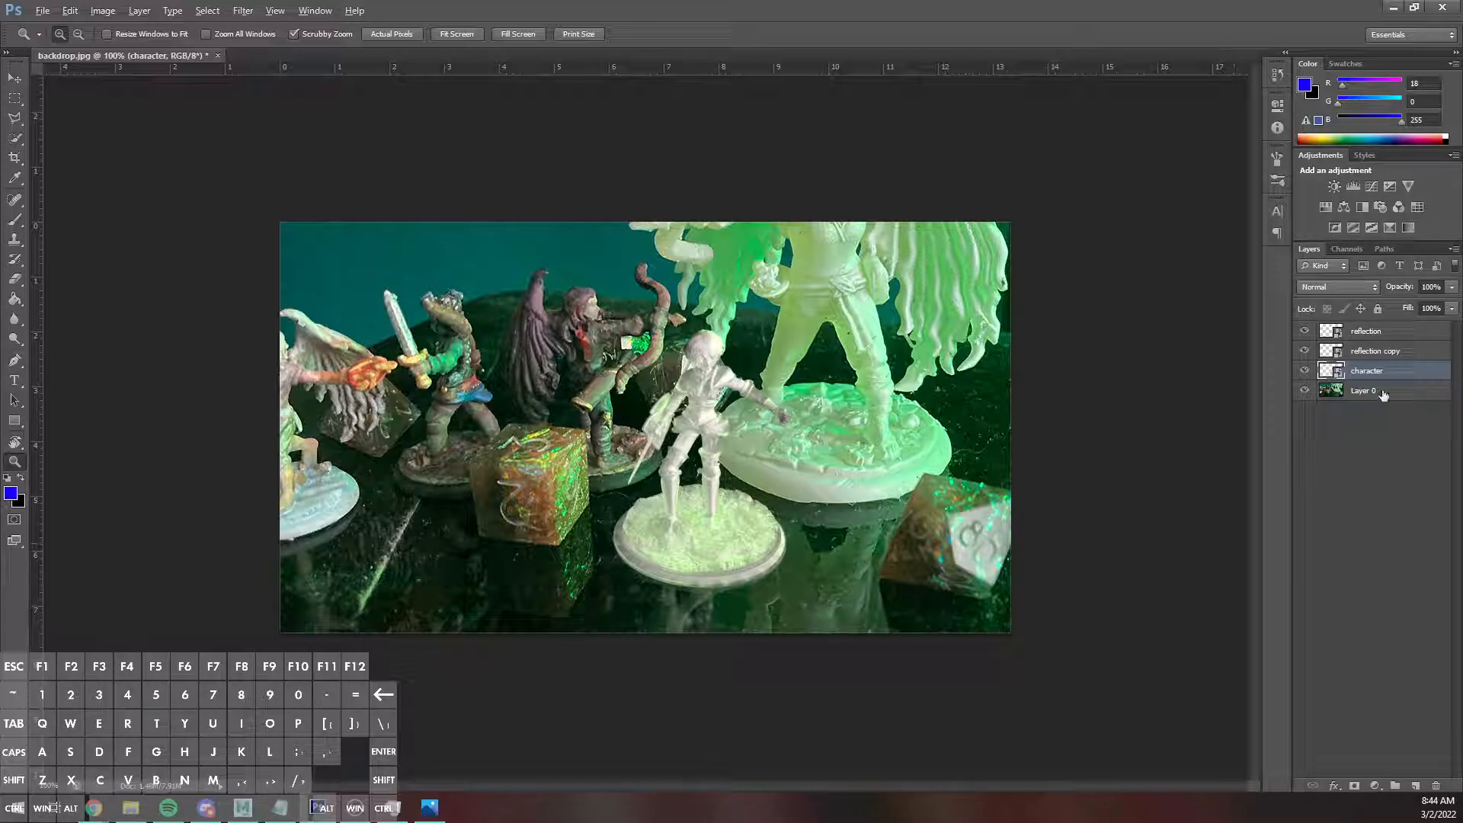
left_click(1334, 786)
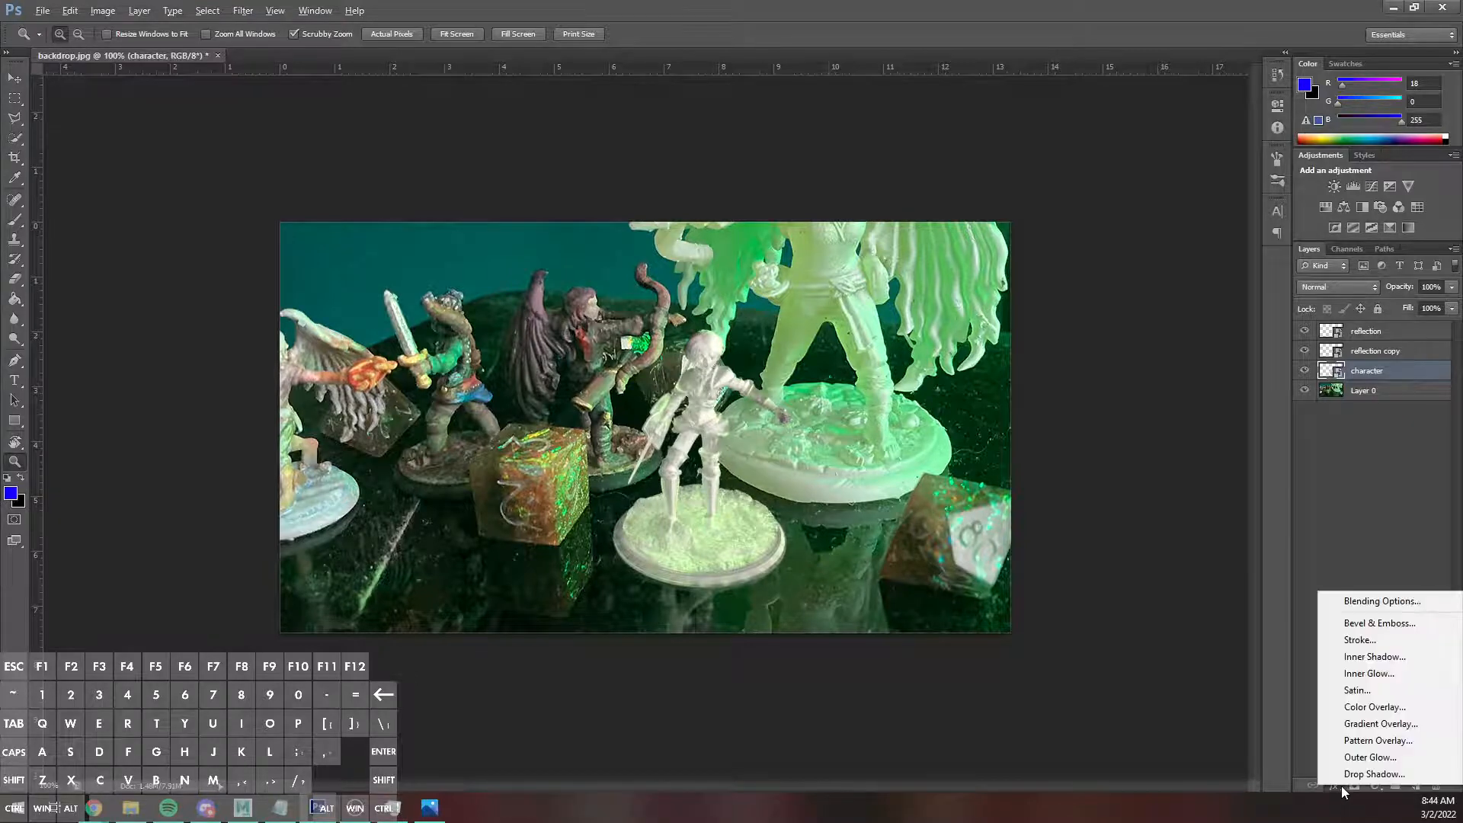
left_click(1344, 707)
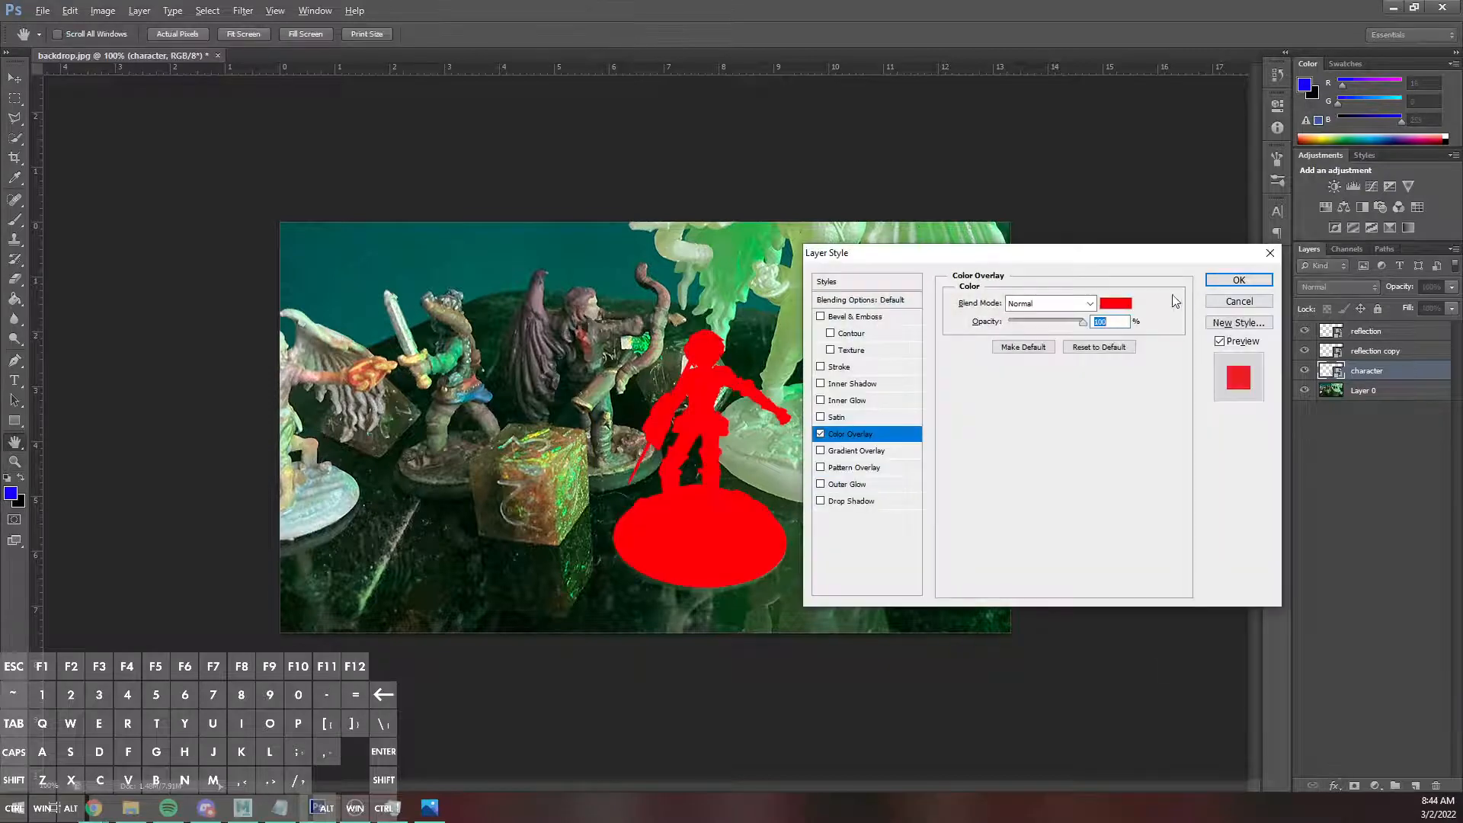
left_click_drag(1082, 322, 1032, 321)
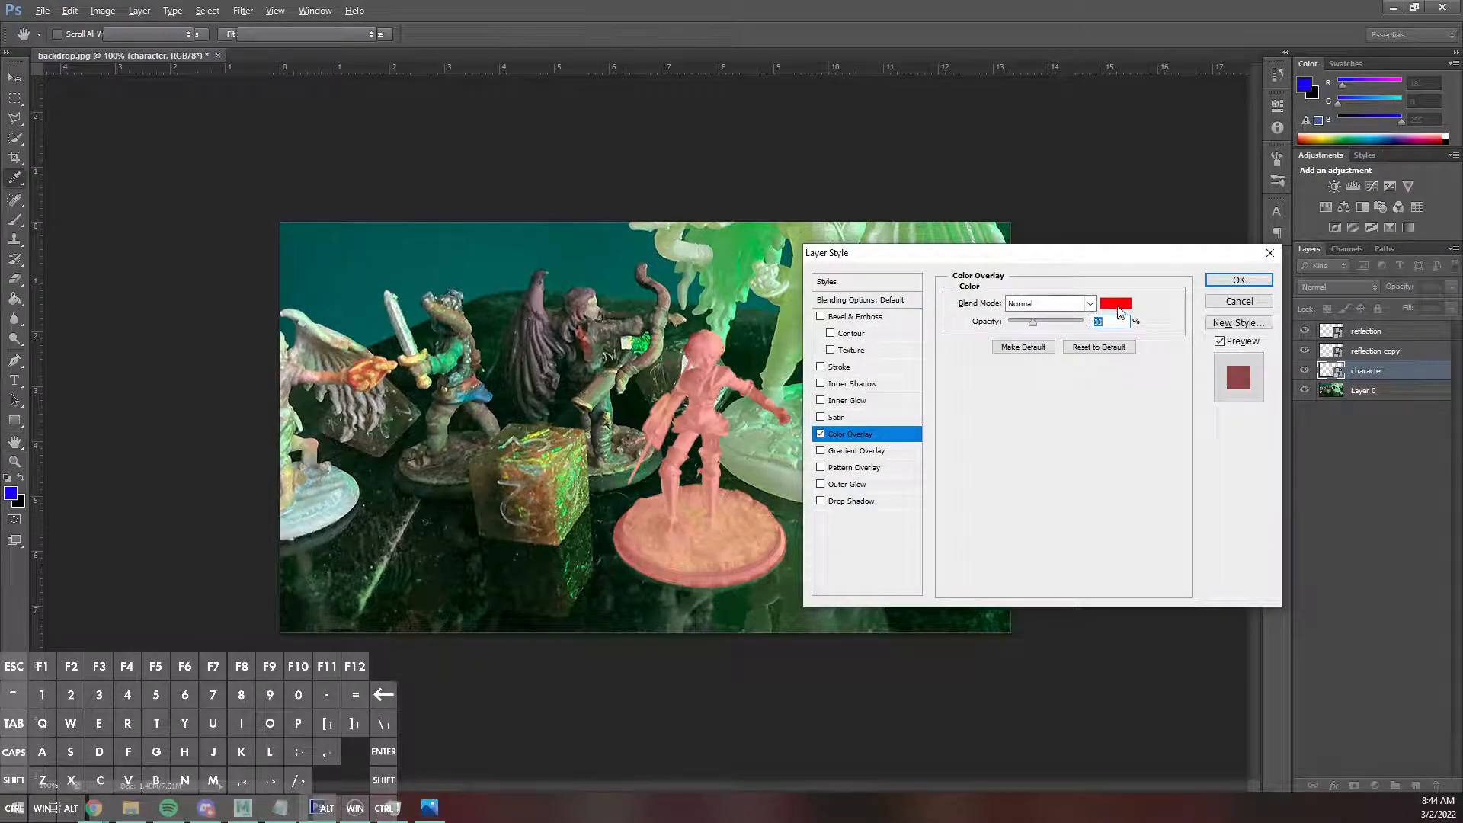
left_click(1116, 303)
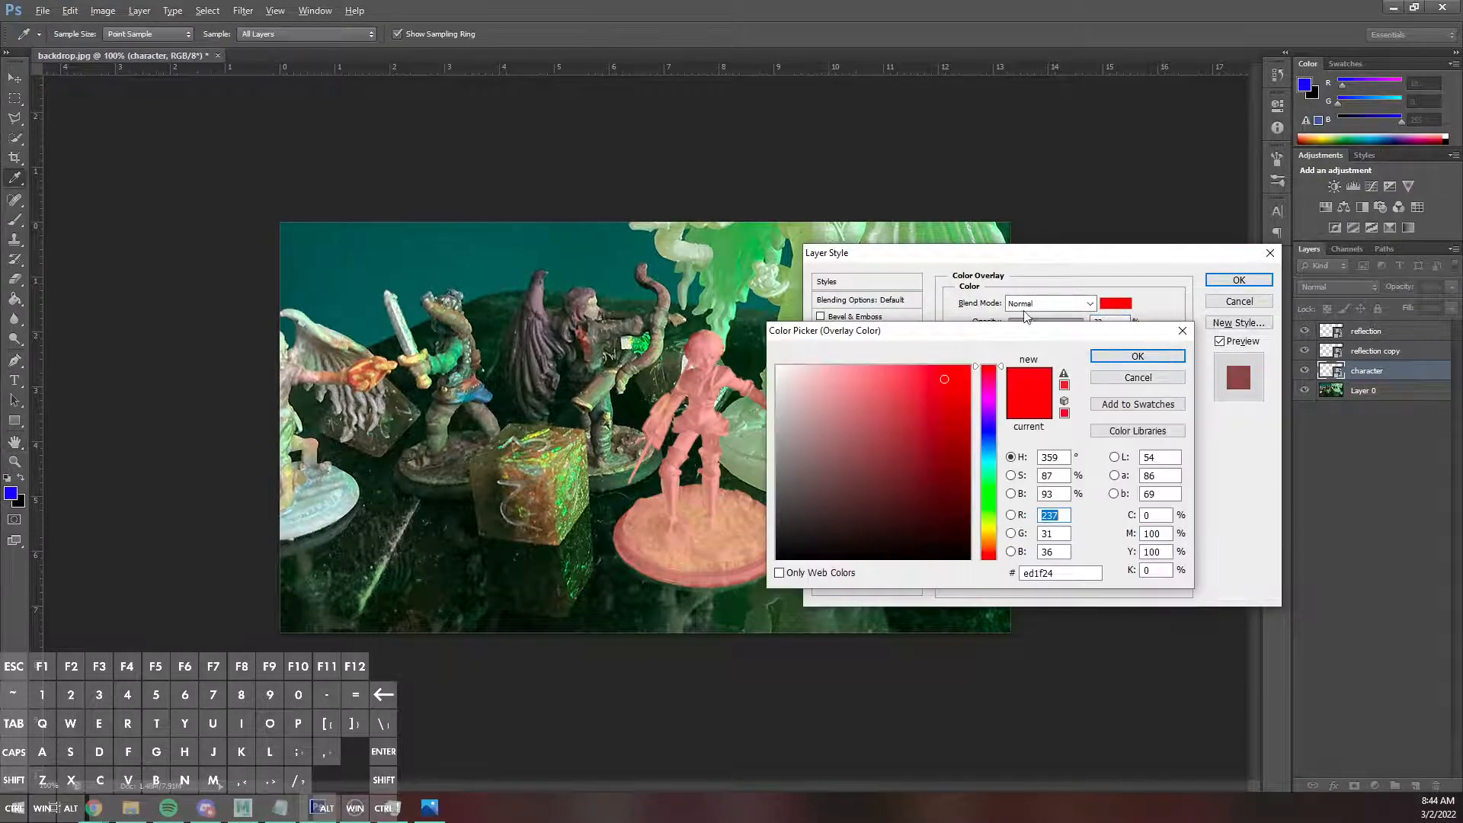
left_click(752, 246)
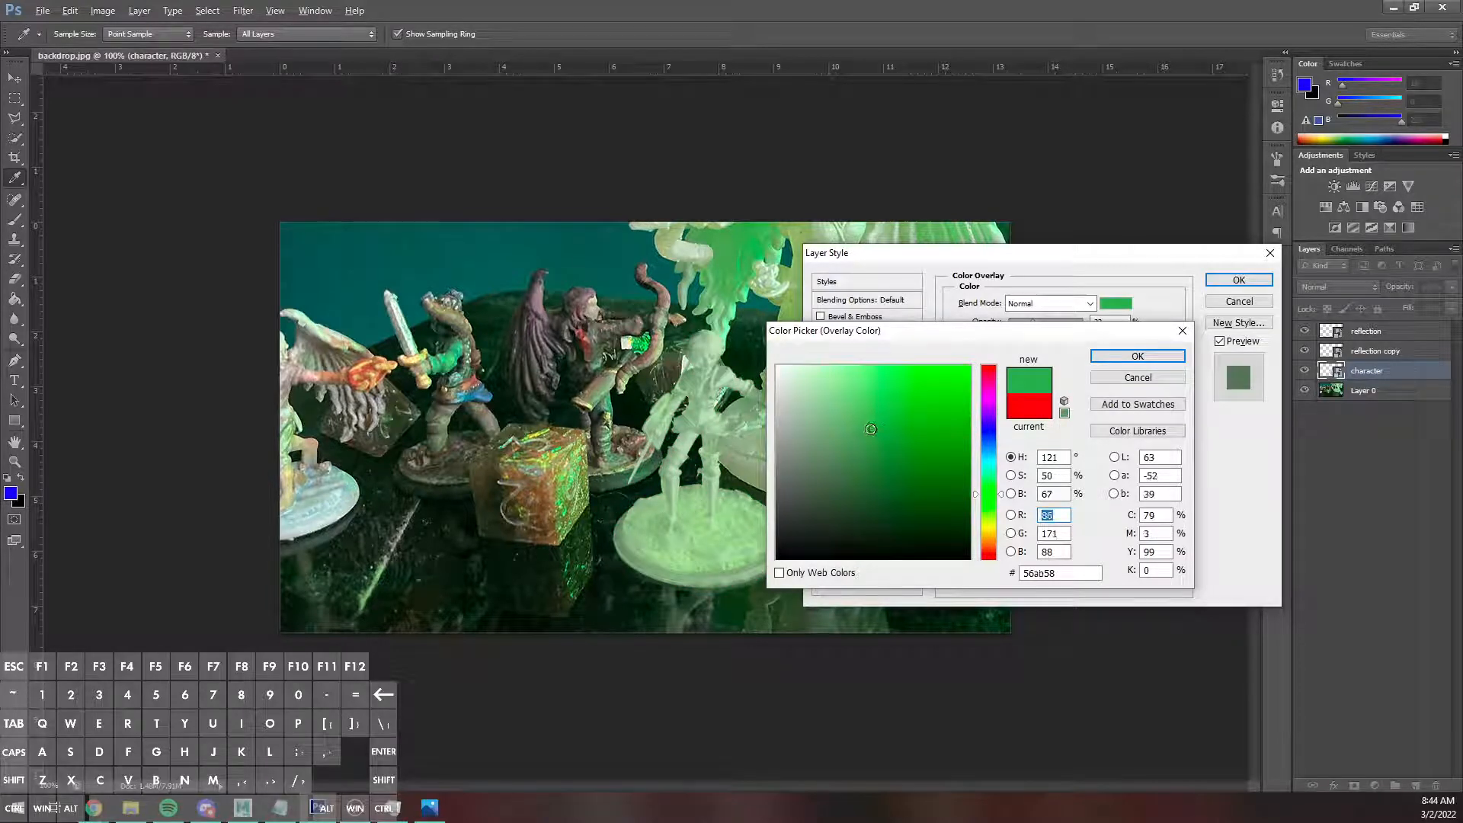
left_click_drag(884, 428, 834, 450)
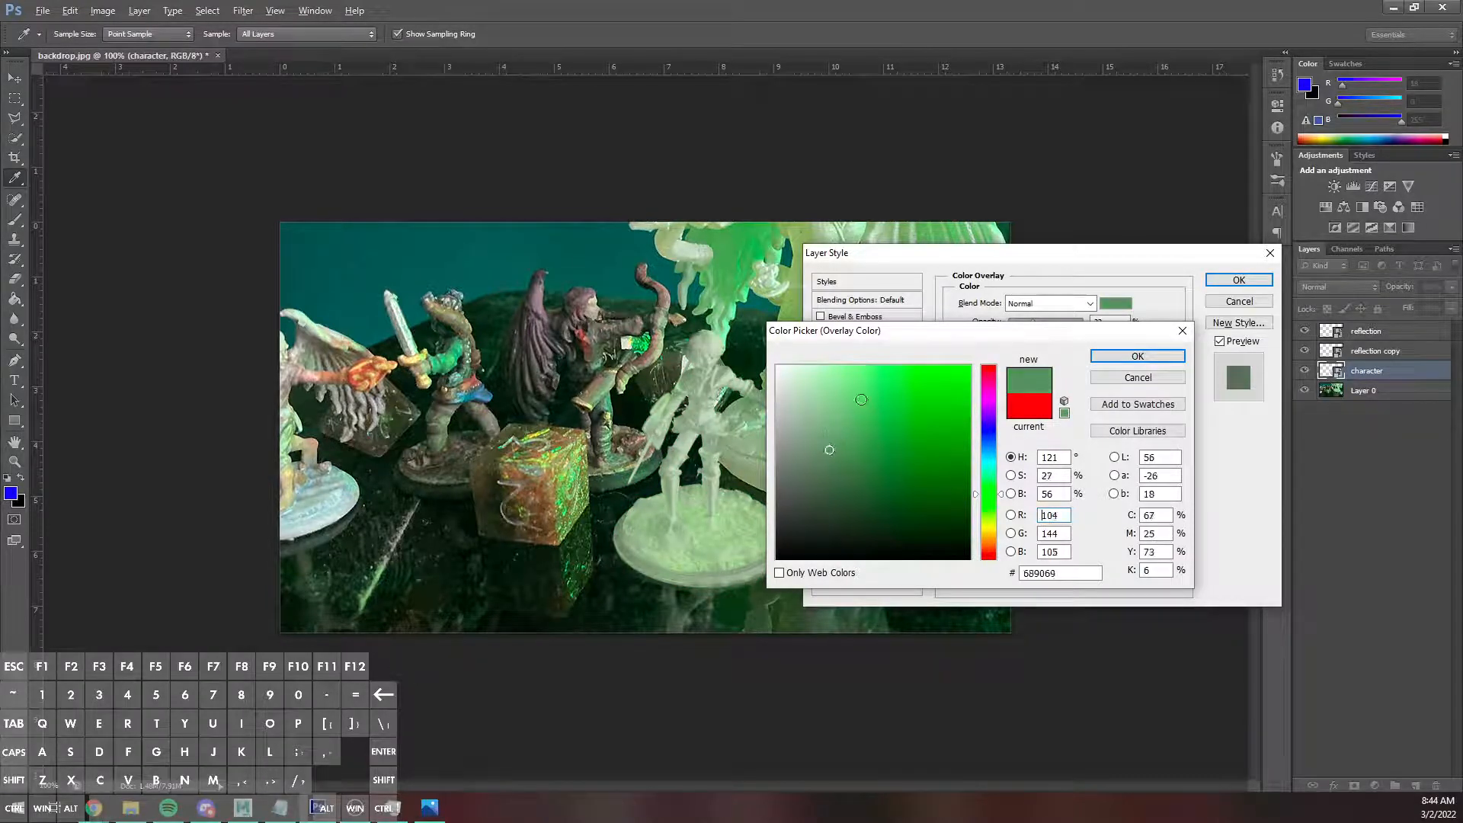
left_click_drag(1074, 334, 320, 364)
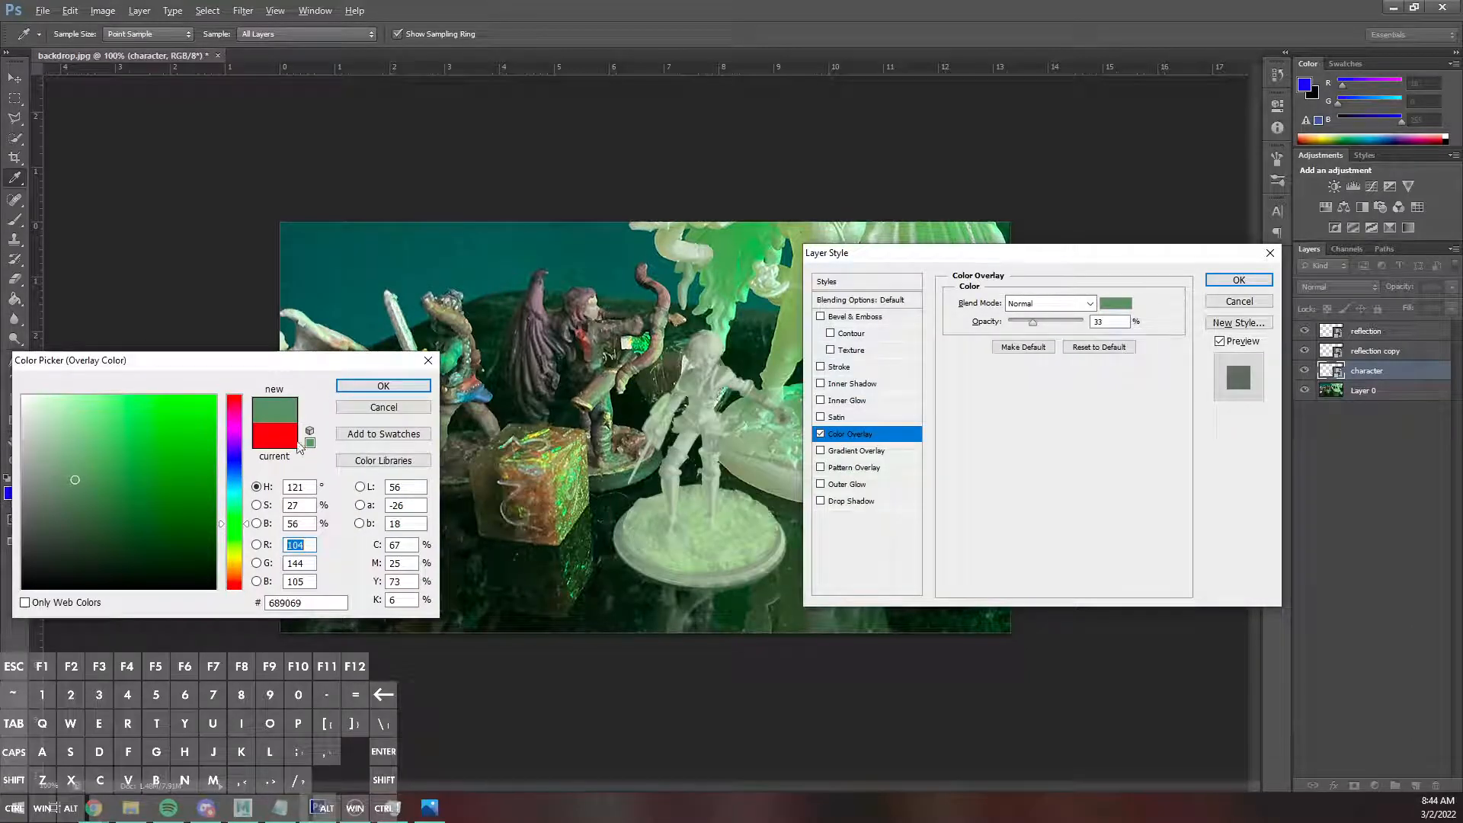
left_click(362, 405)
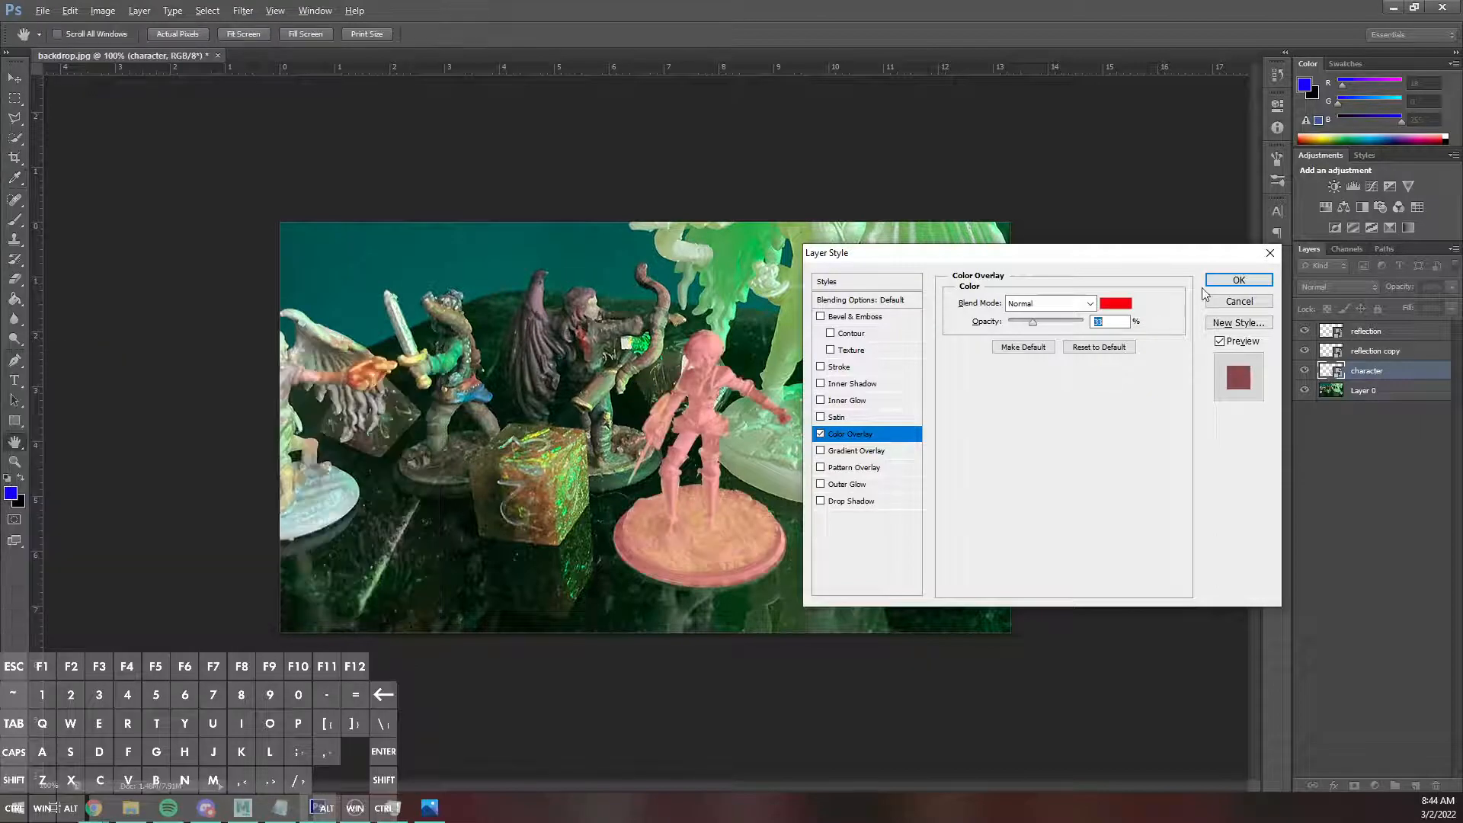
left_click(1246, 301)
Add a Color Balance adjustment above the character layer with midtones Magenta–Green at +50 and Yellow–Blue at -39.
left_click(1375, 784)
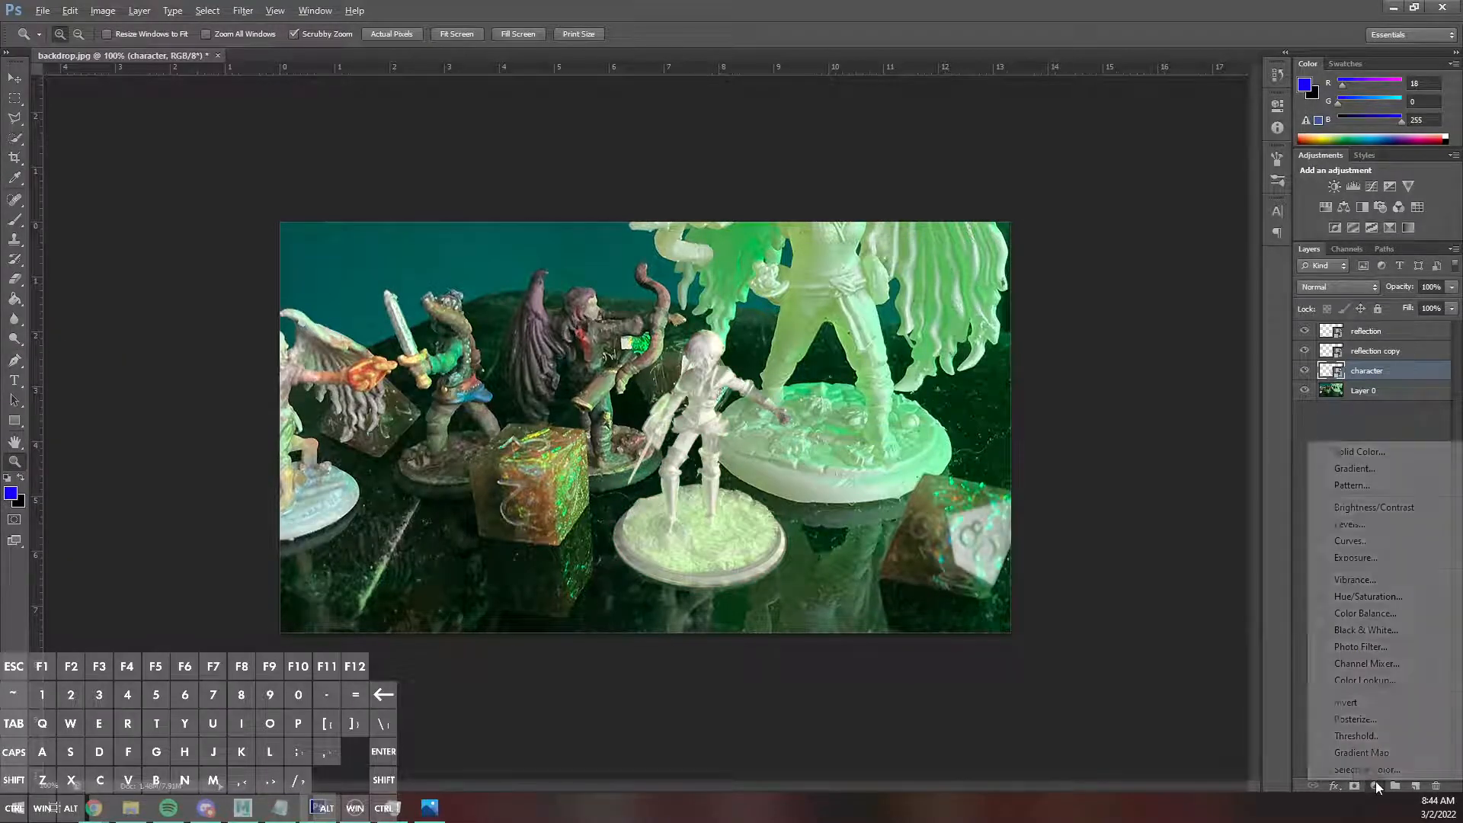
left_click(1379, 613)
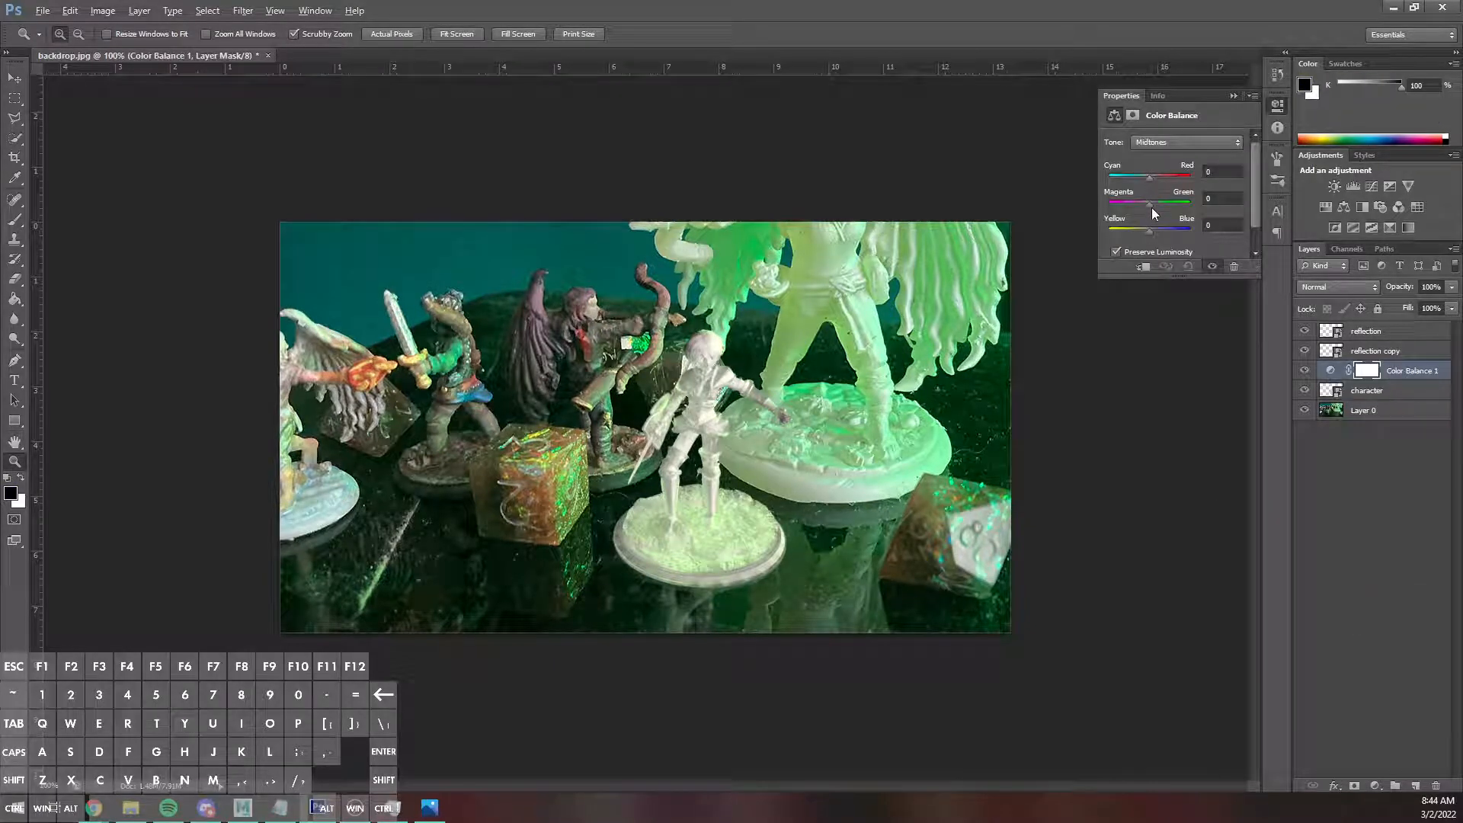
left_click_drag(1150, 204, 1176, 210)
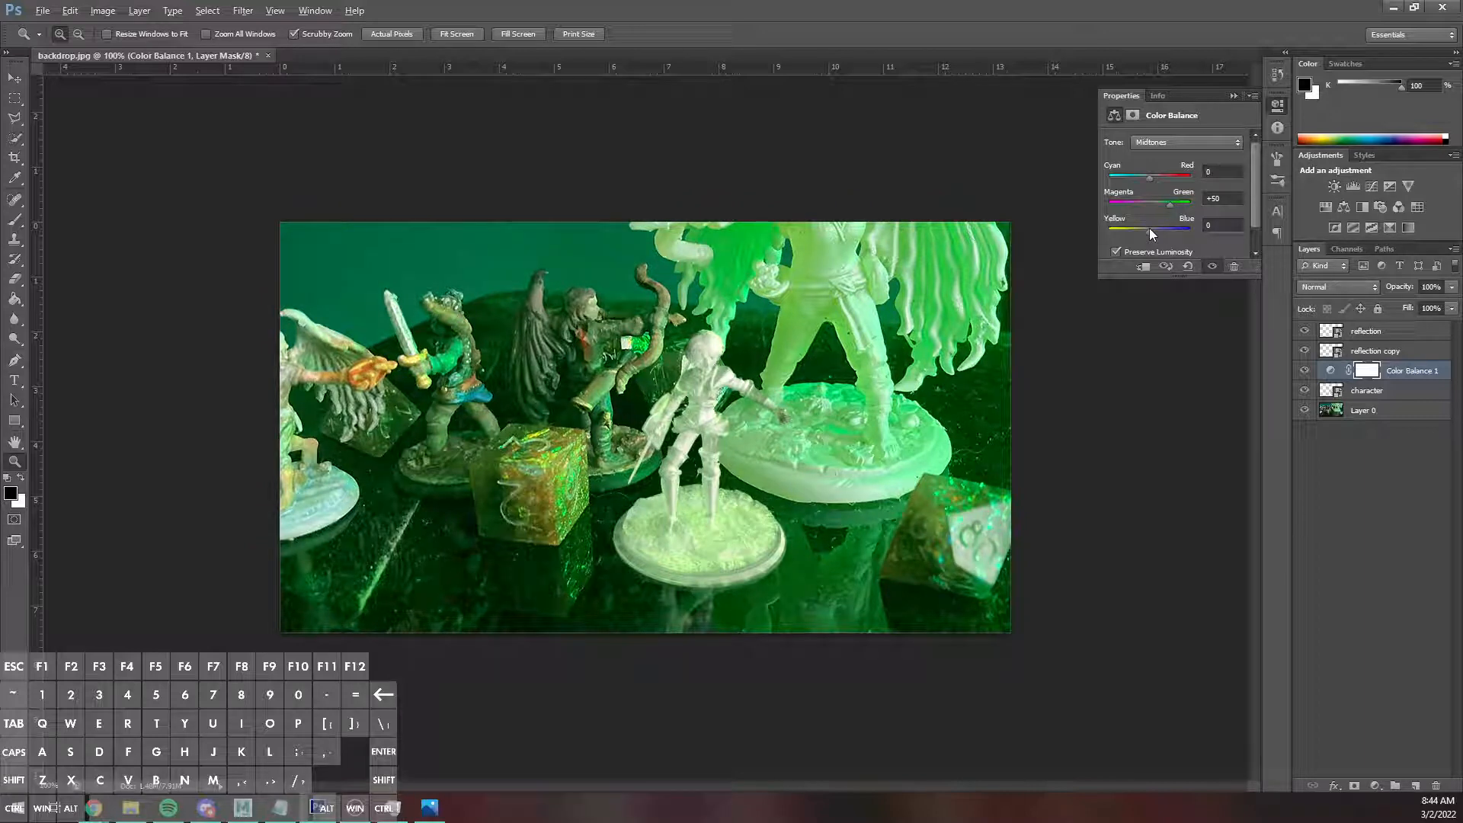
left_click_drag(1150, 229, 1140, 227)
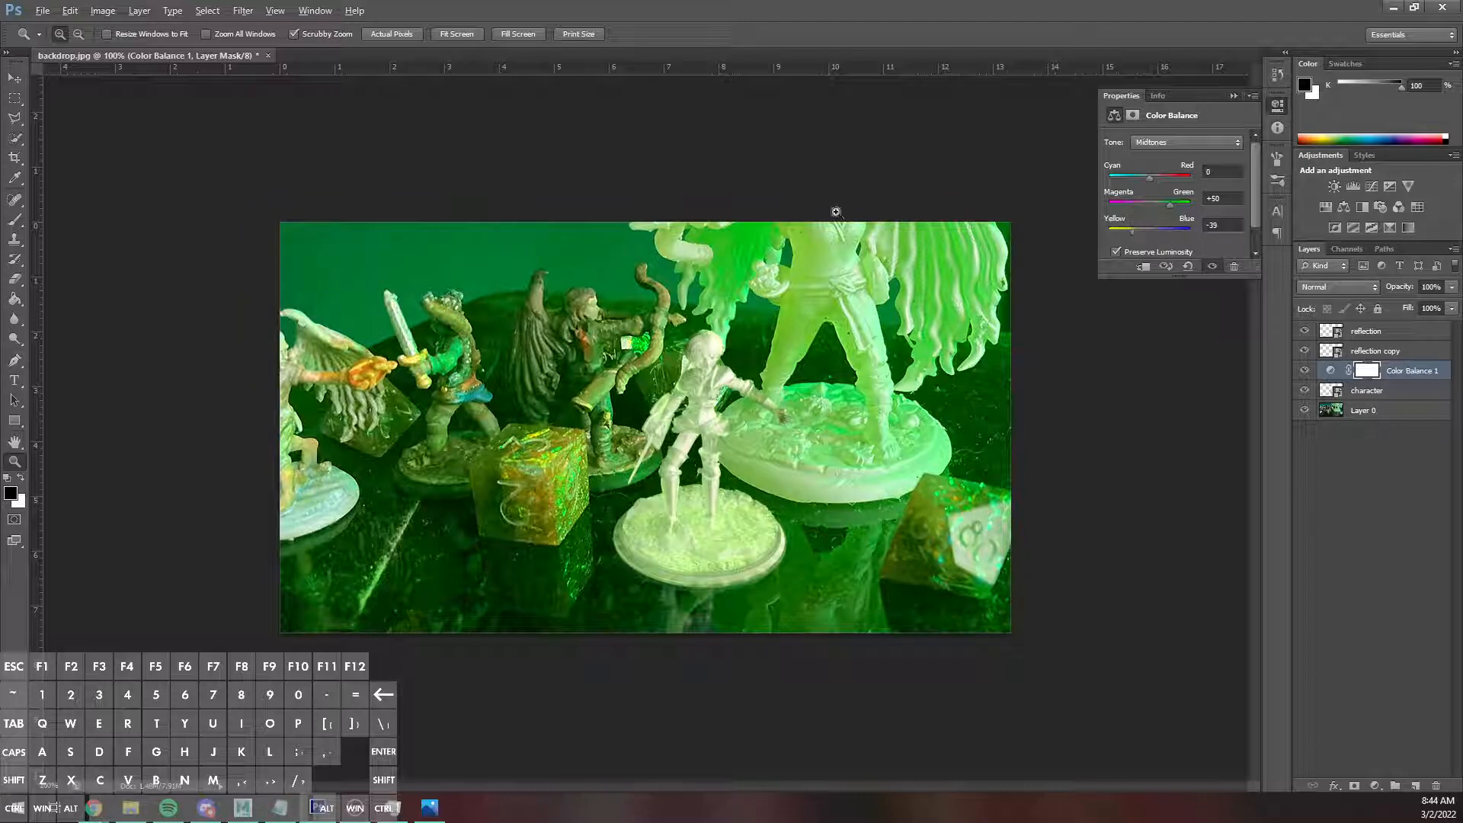
left_click(996, 146)
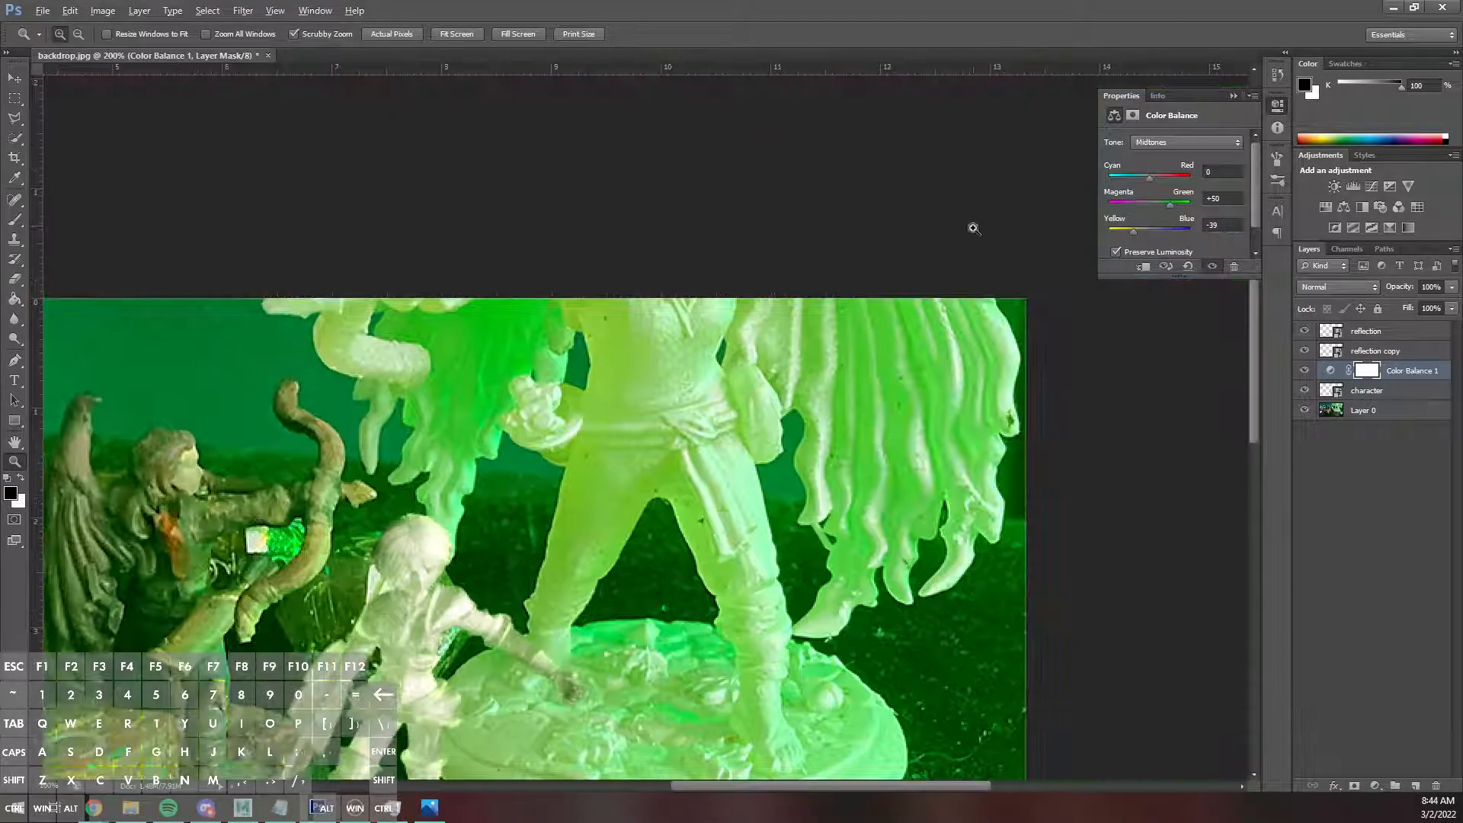
Select the miniature's outline on the character layer using a rectangular marquee with Normal style, shrunk to the layer's pixels.
left_click(1356, 391)
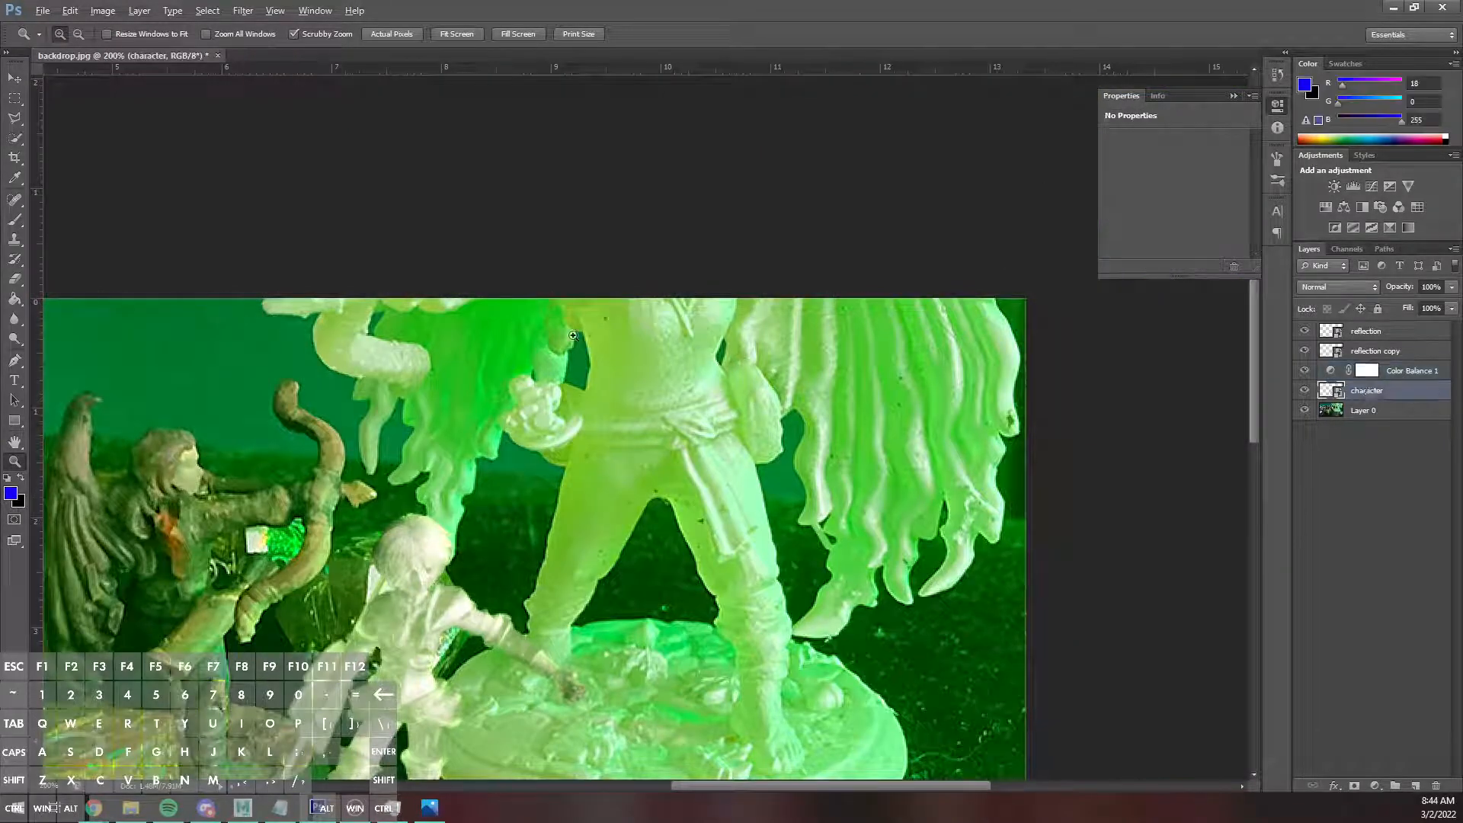
key("m")
scroll(297, 425, "down", 2)
key("ctrl+minus")
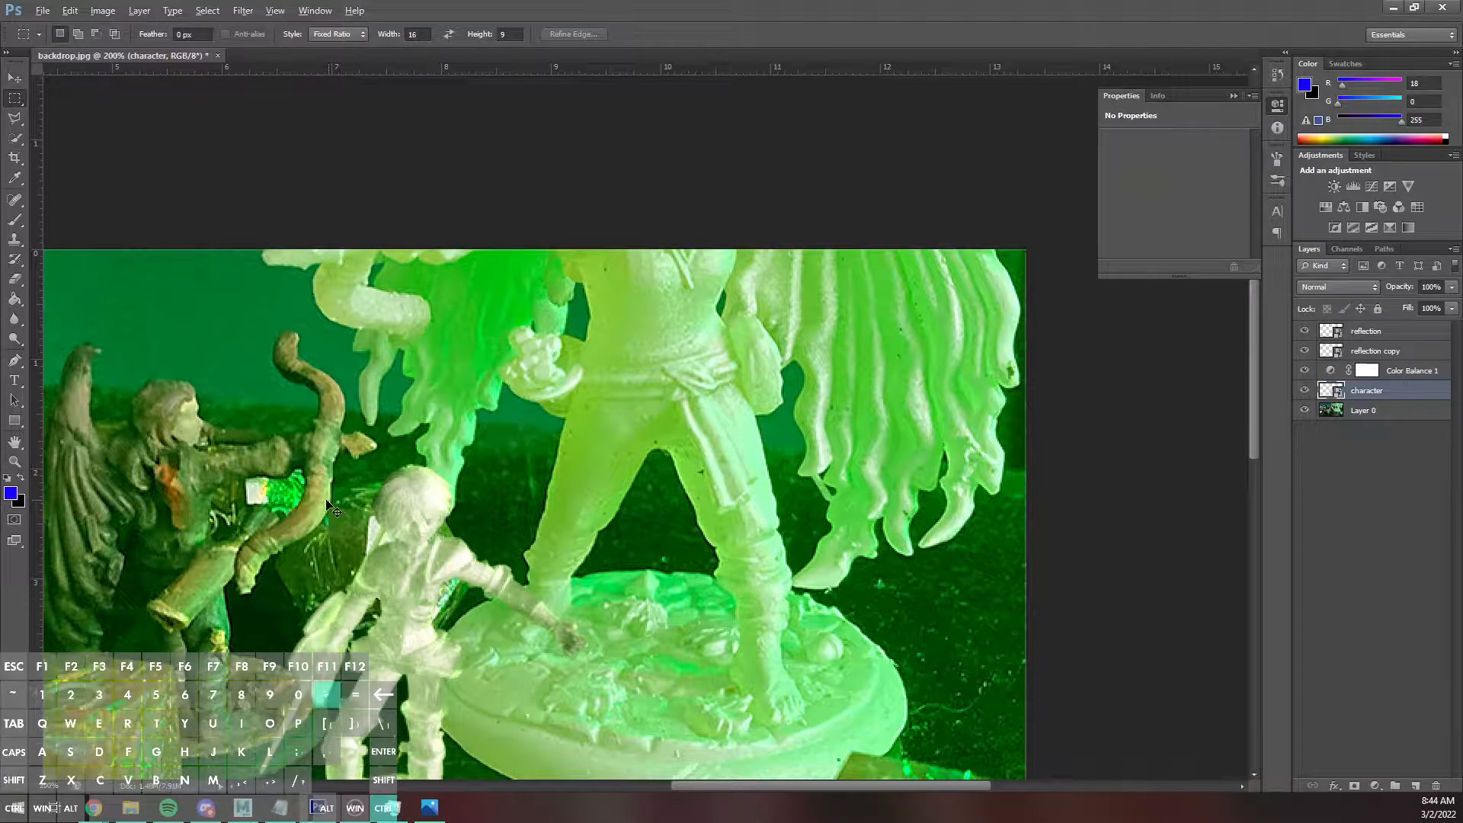
mouse_move(541, 267)
left_mouse_down()
mouse_move(884, 595)
mouse_move(892, 751)
left_mouse_up()
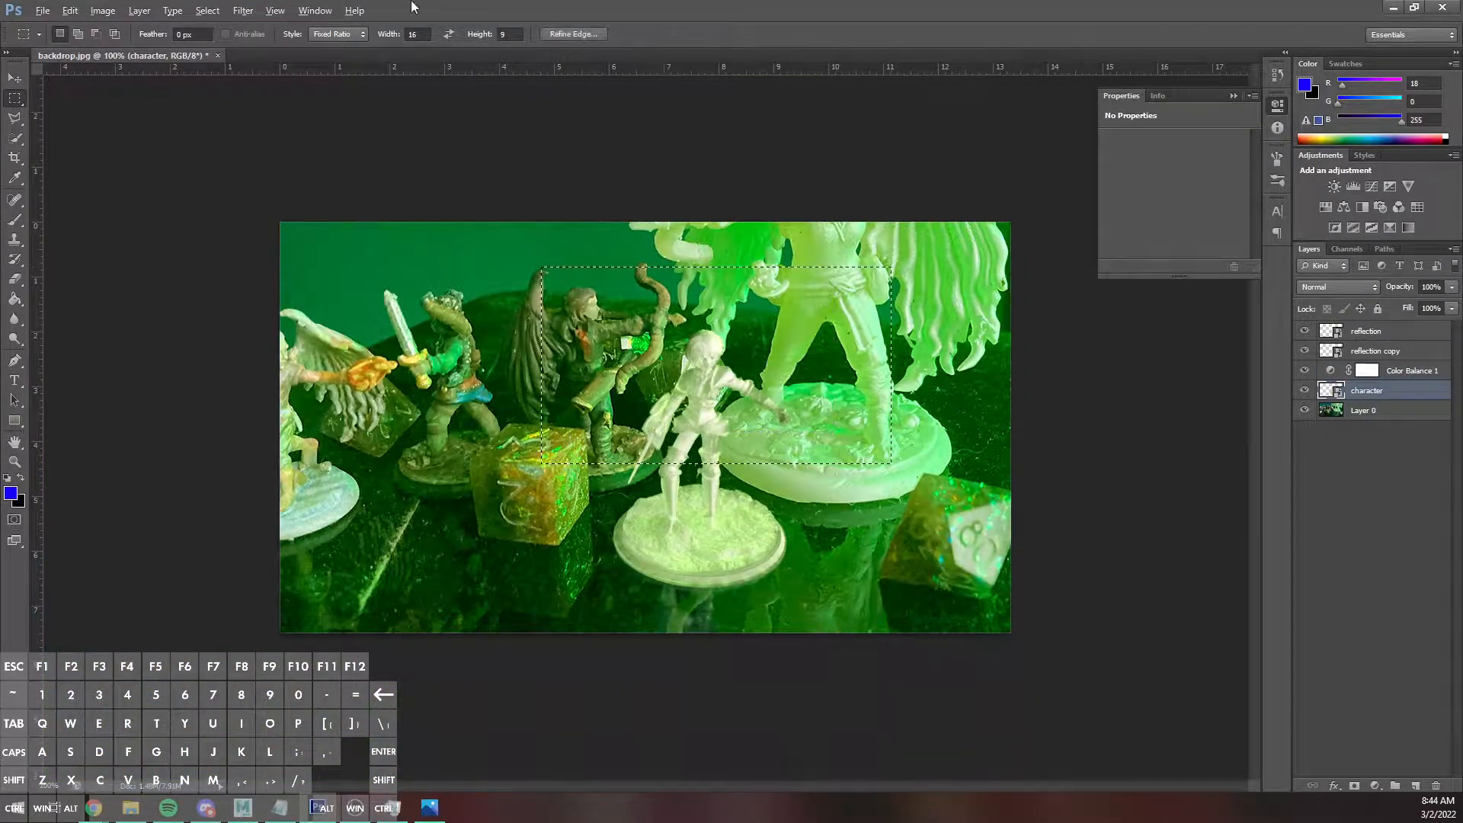
left_click(346, 32)
left_click(329, 48)
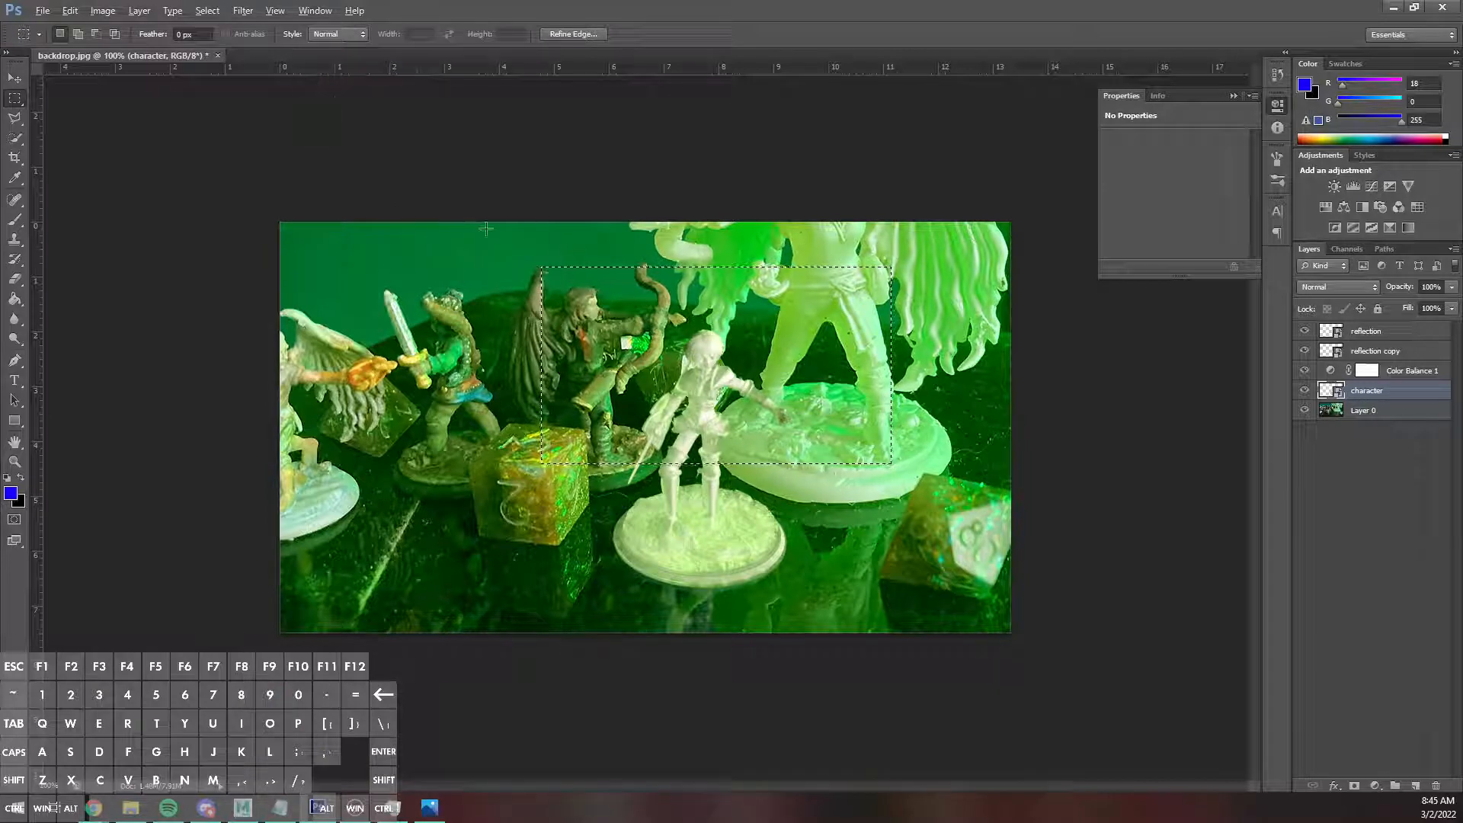
left_click_drag(486, 229, 828, 645)
key("v")
key("Up")
key("Down")
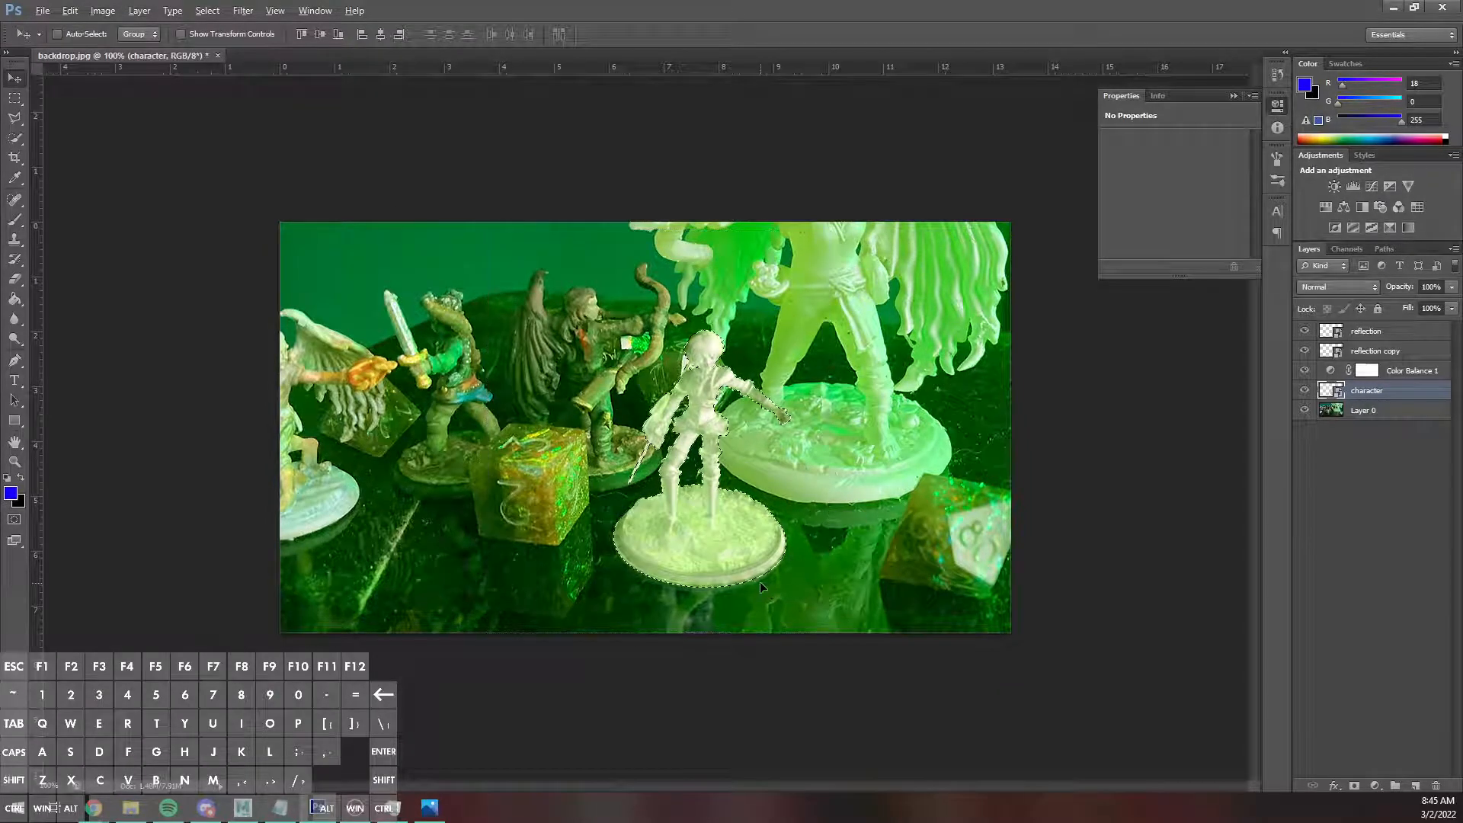
Limit the Color Balance adjustment to the miniature by painting the selected area black on its mask, deselecting, and inverting the mask.
left_click(1367, 370)
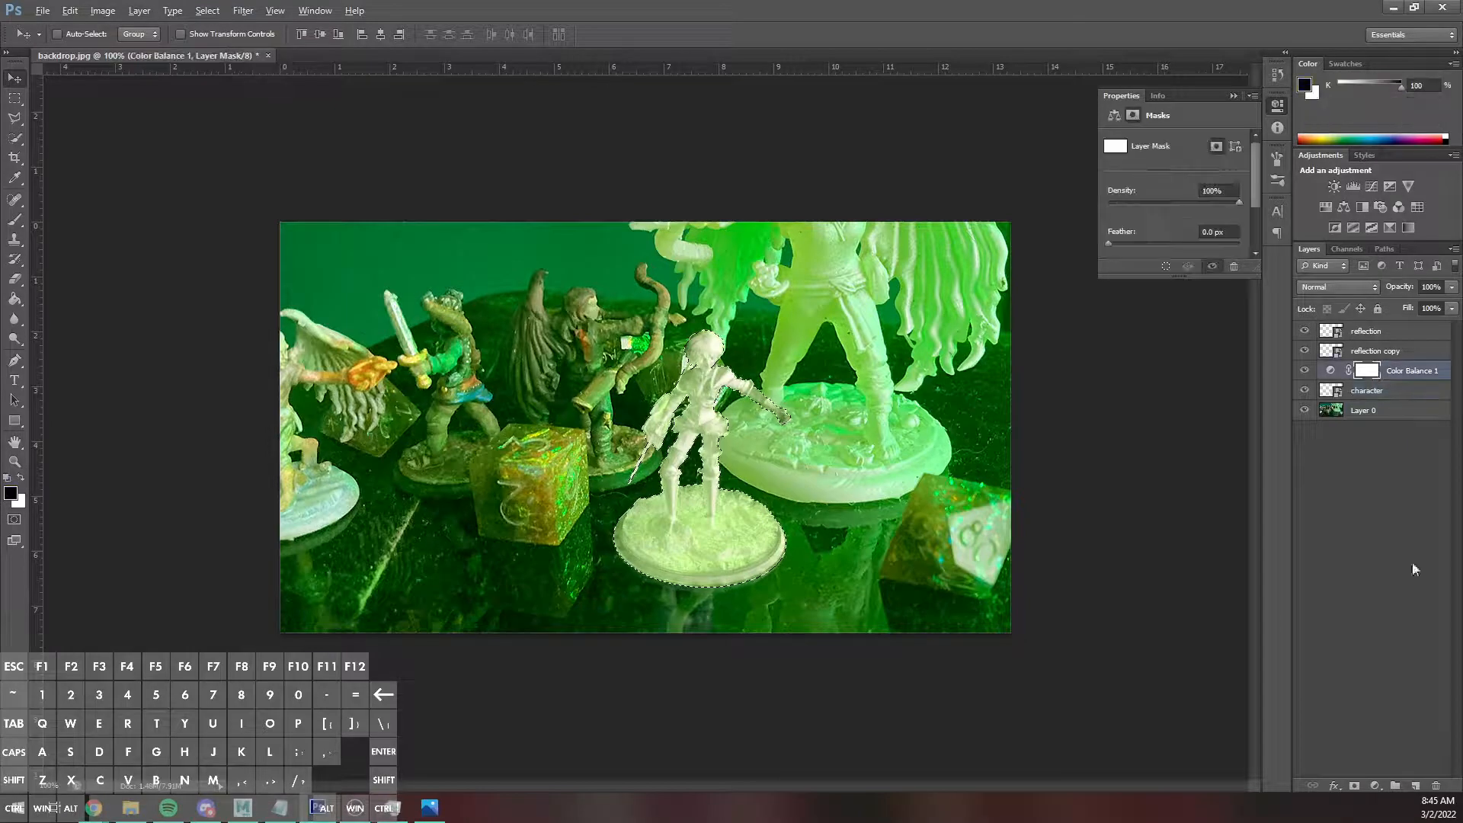
key("b")
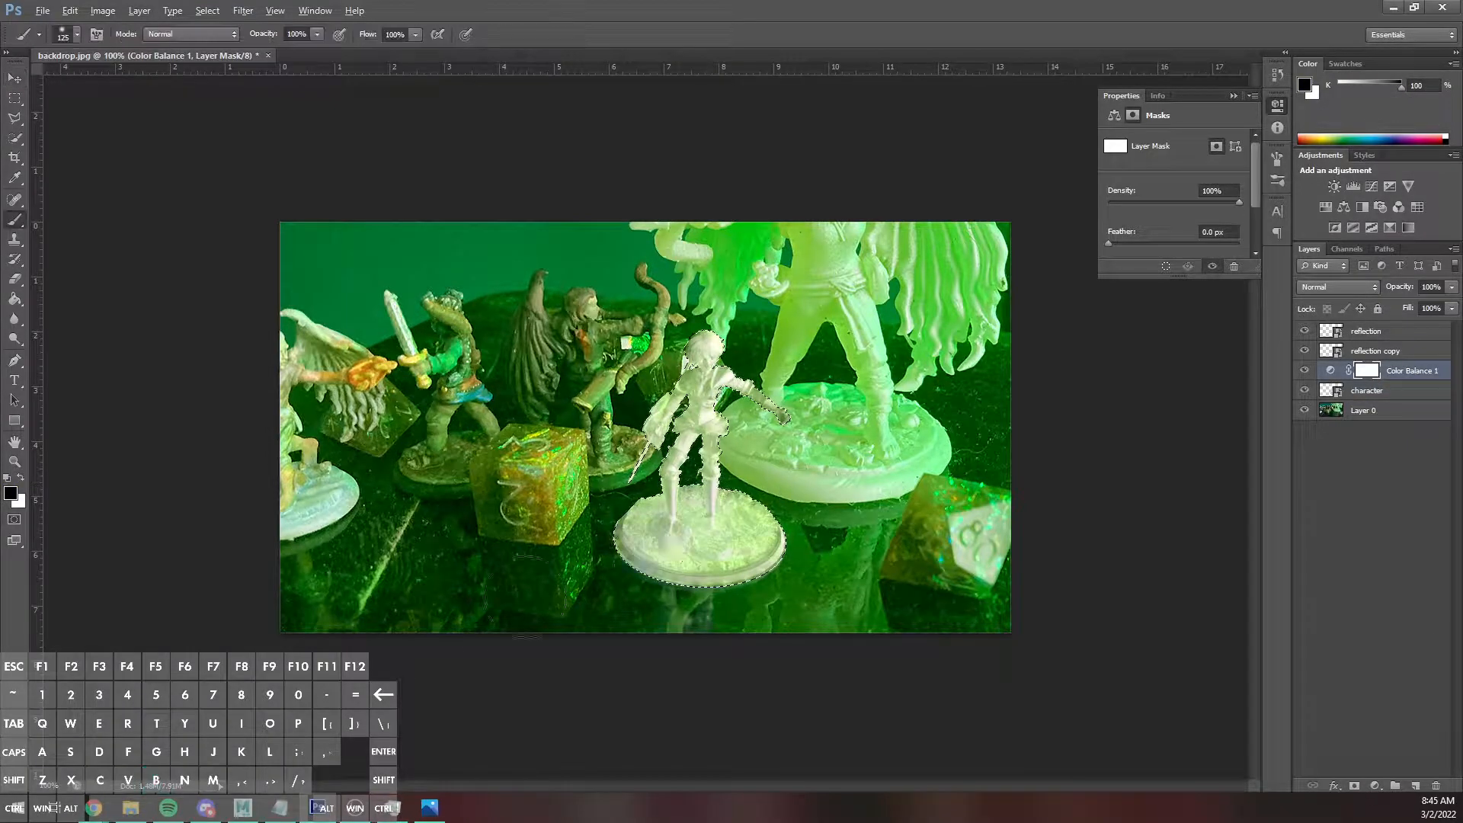
left_click_drag(646, 555, 475, 302)
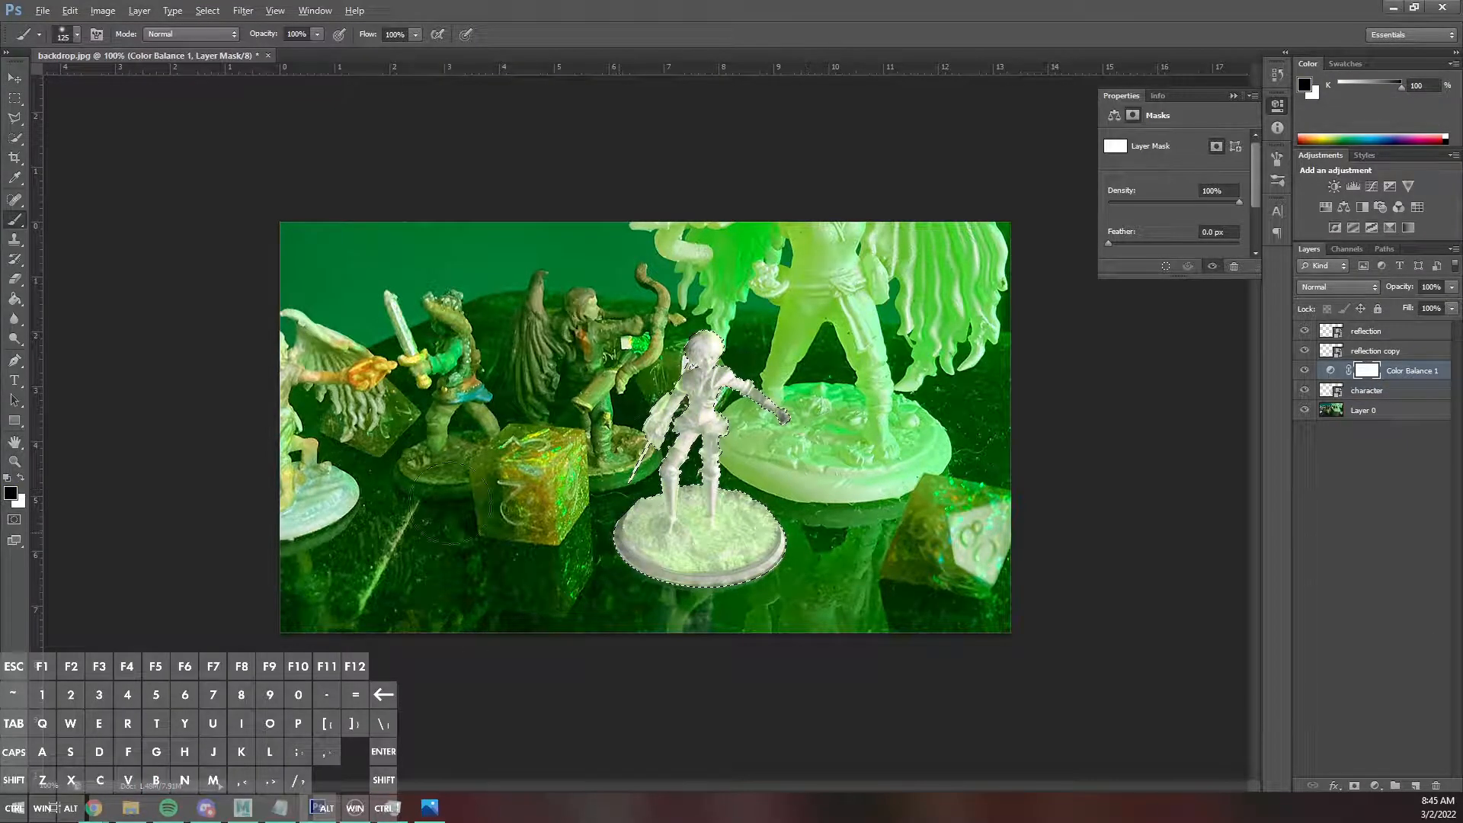
key("m")
key("ctrl+d")
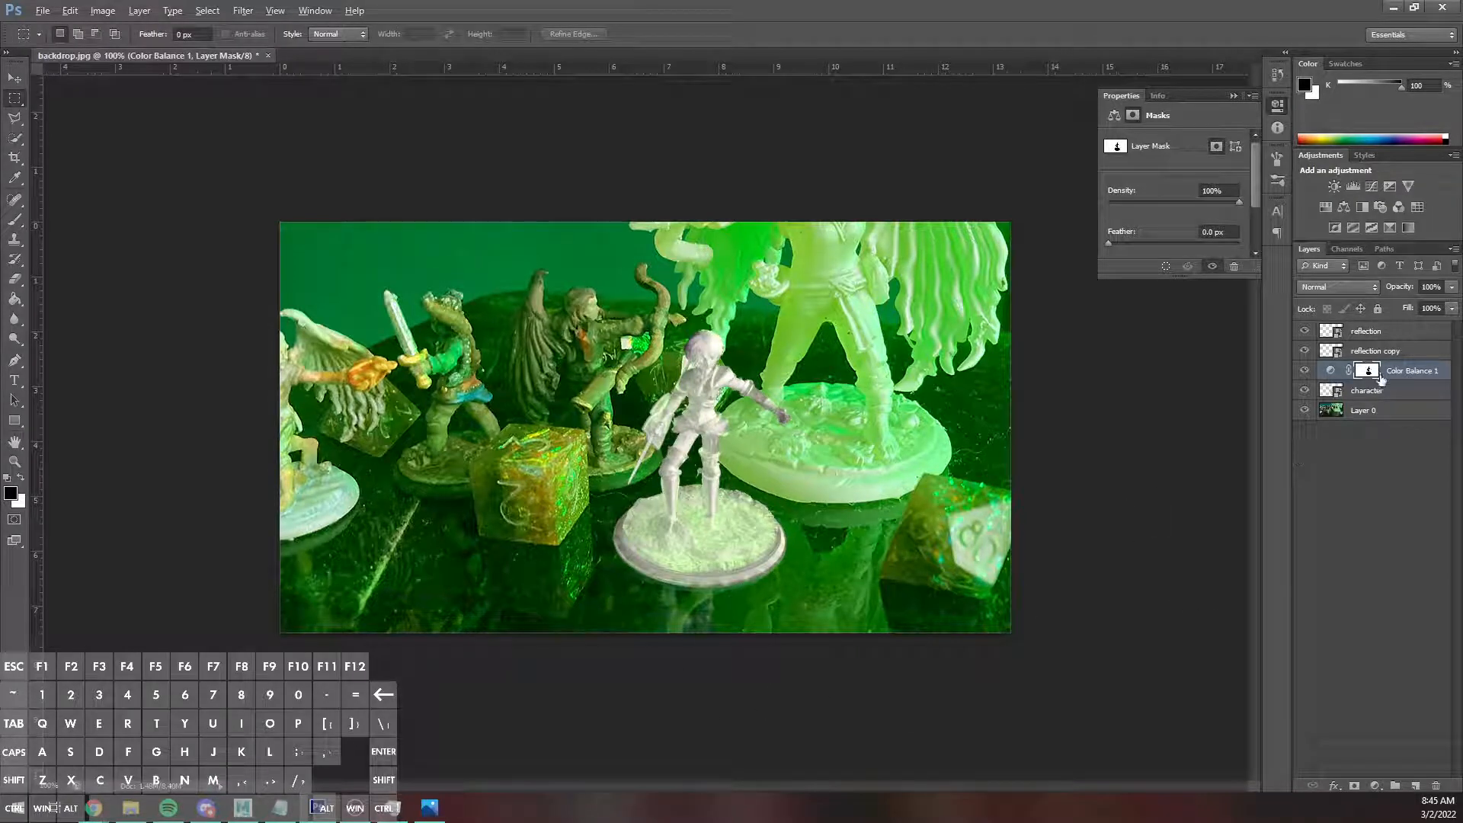
key("ctrl+i")
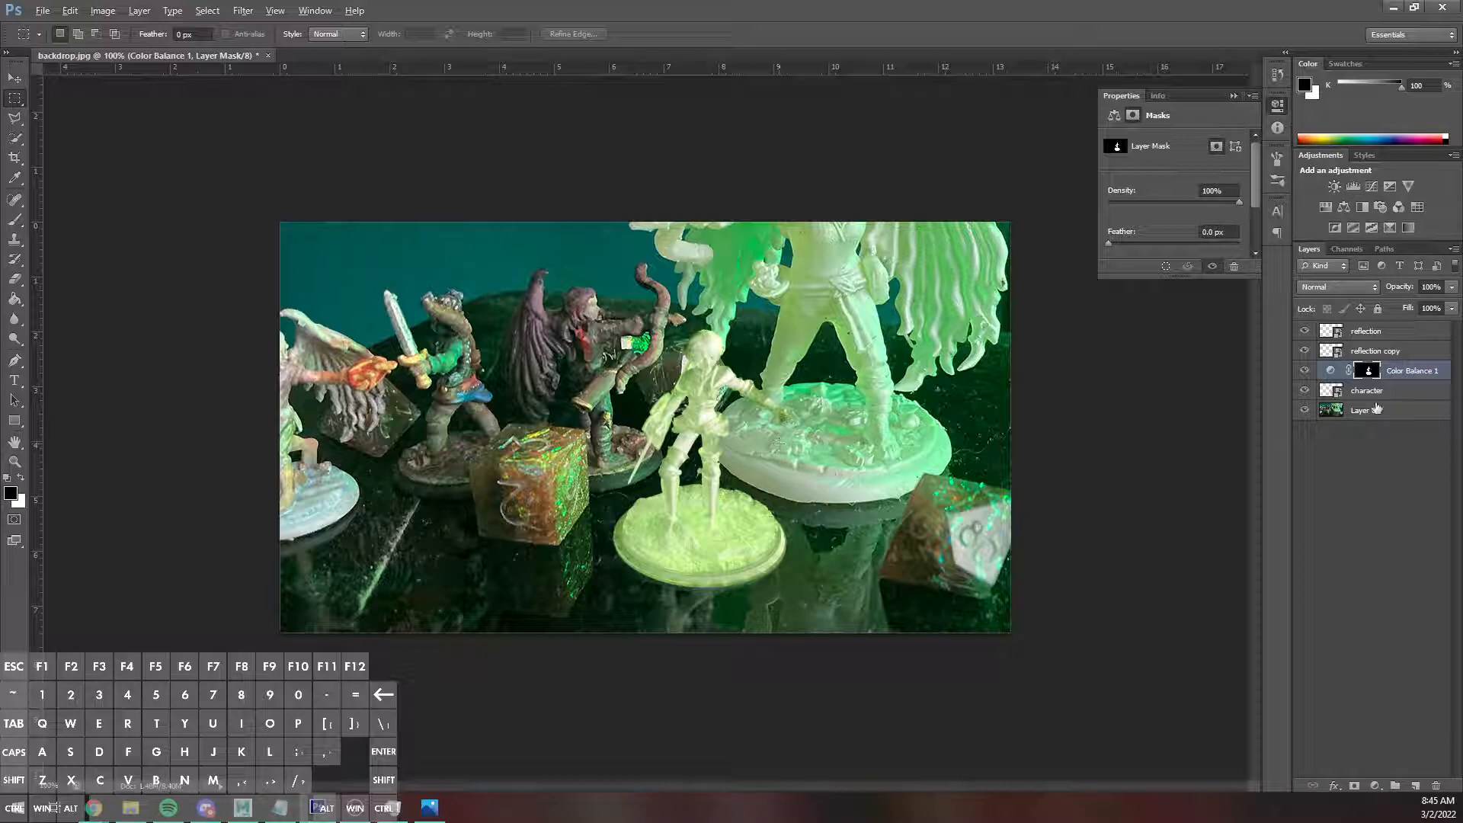
Set the Color Balance midtones to Magenta–Green +28 and Yellow–Blue +28, and toggle the adjustment's visibility to compare.
left_click(1368, 391)
left_click(1332, 372)
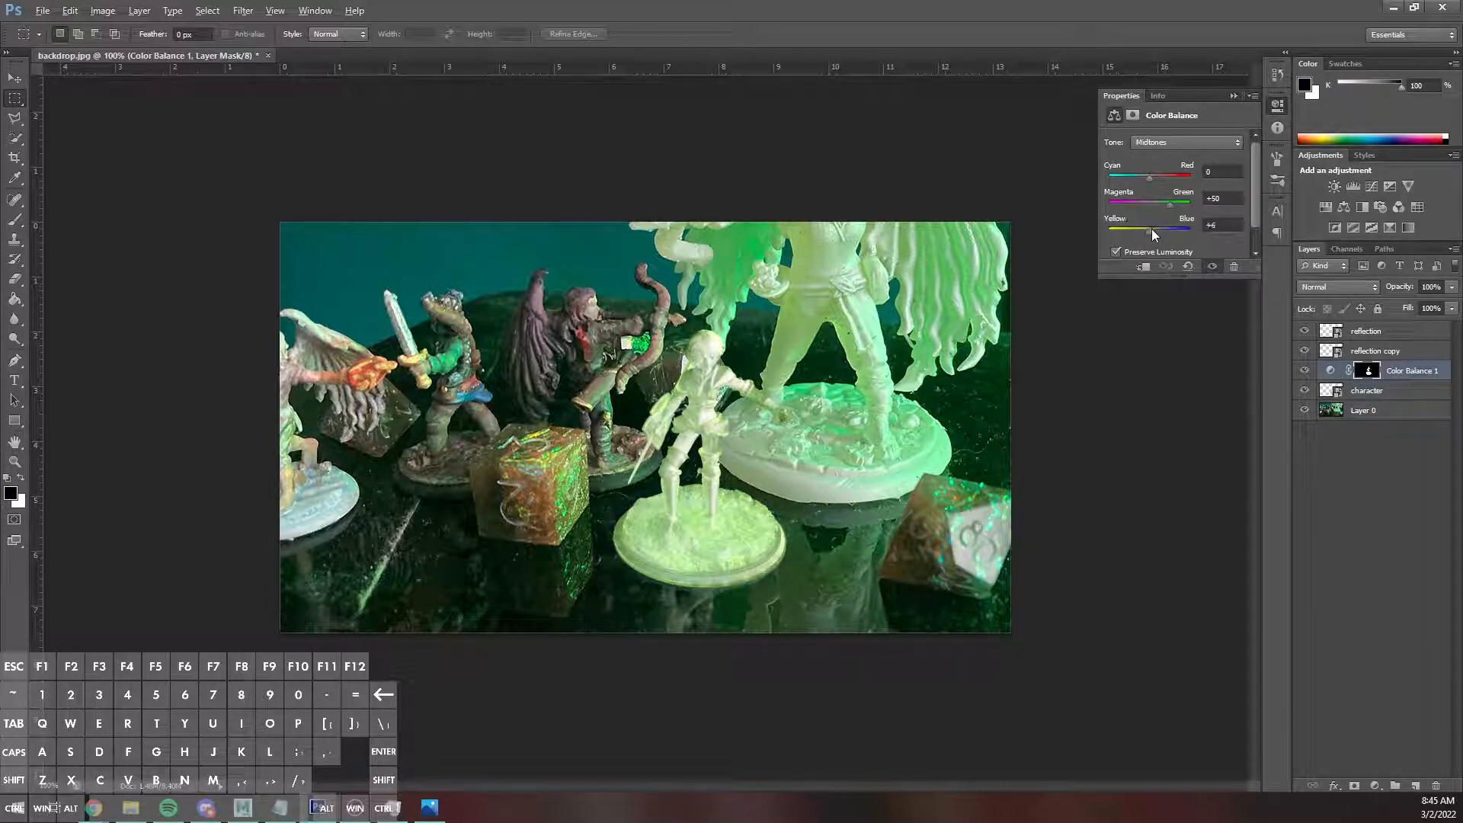
left_click_drag(1166, 226, 1149, 174)
left_click(1230, 96)
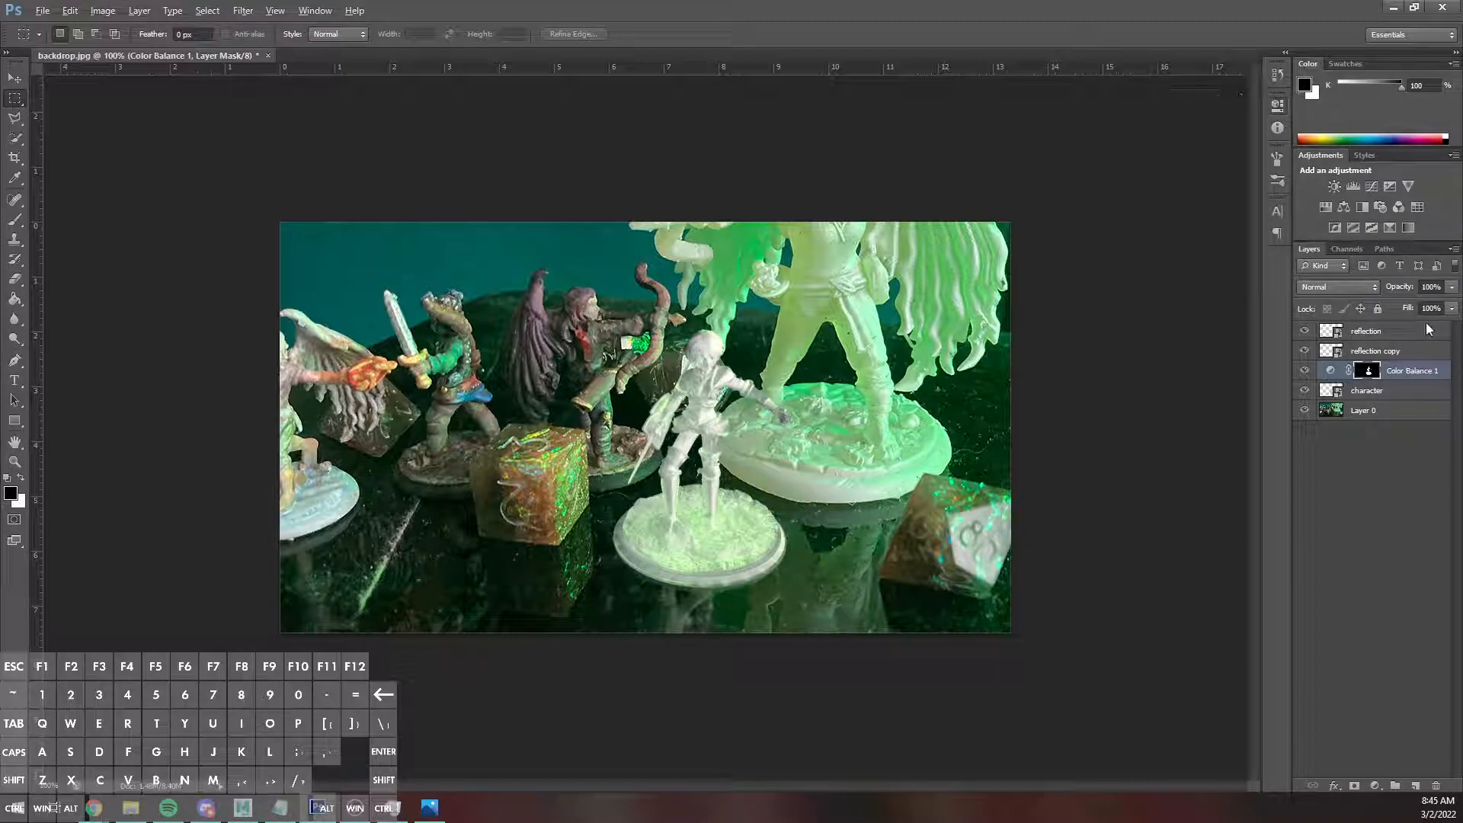
left_click(1305, 370)
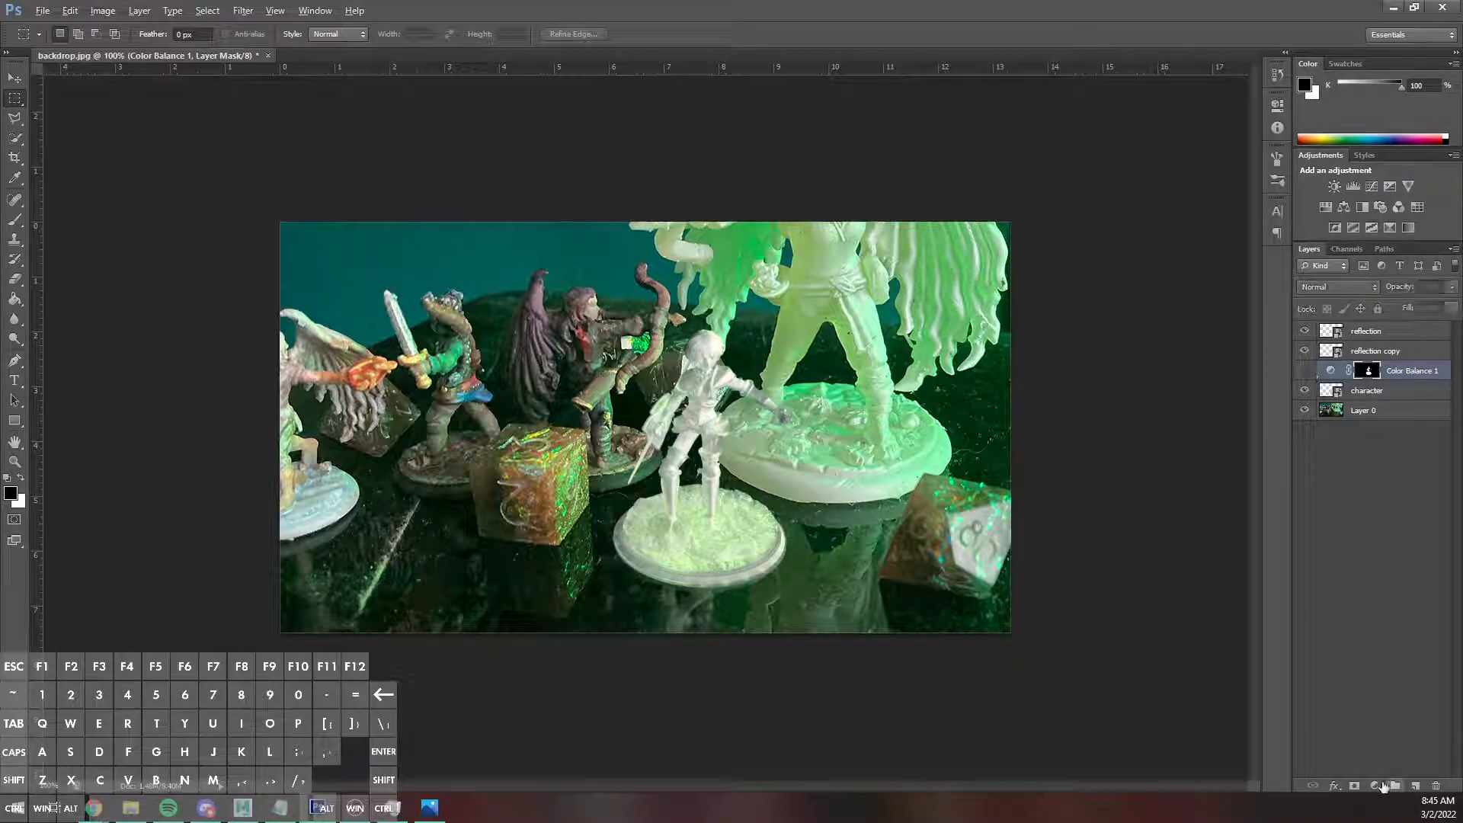
left_click(1375, 786)
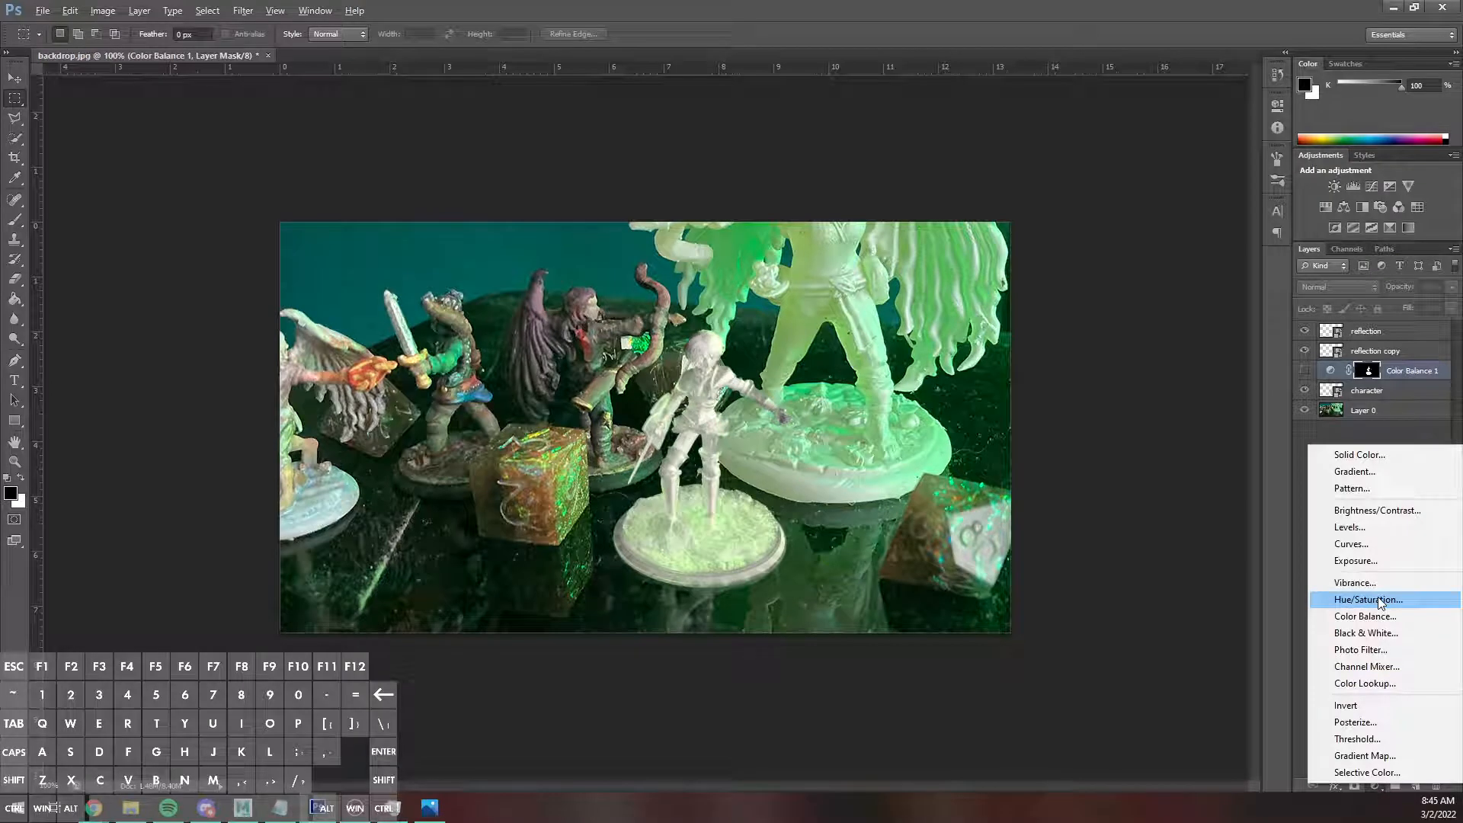
left_click(1300, 373)
left_click(1304, 371)
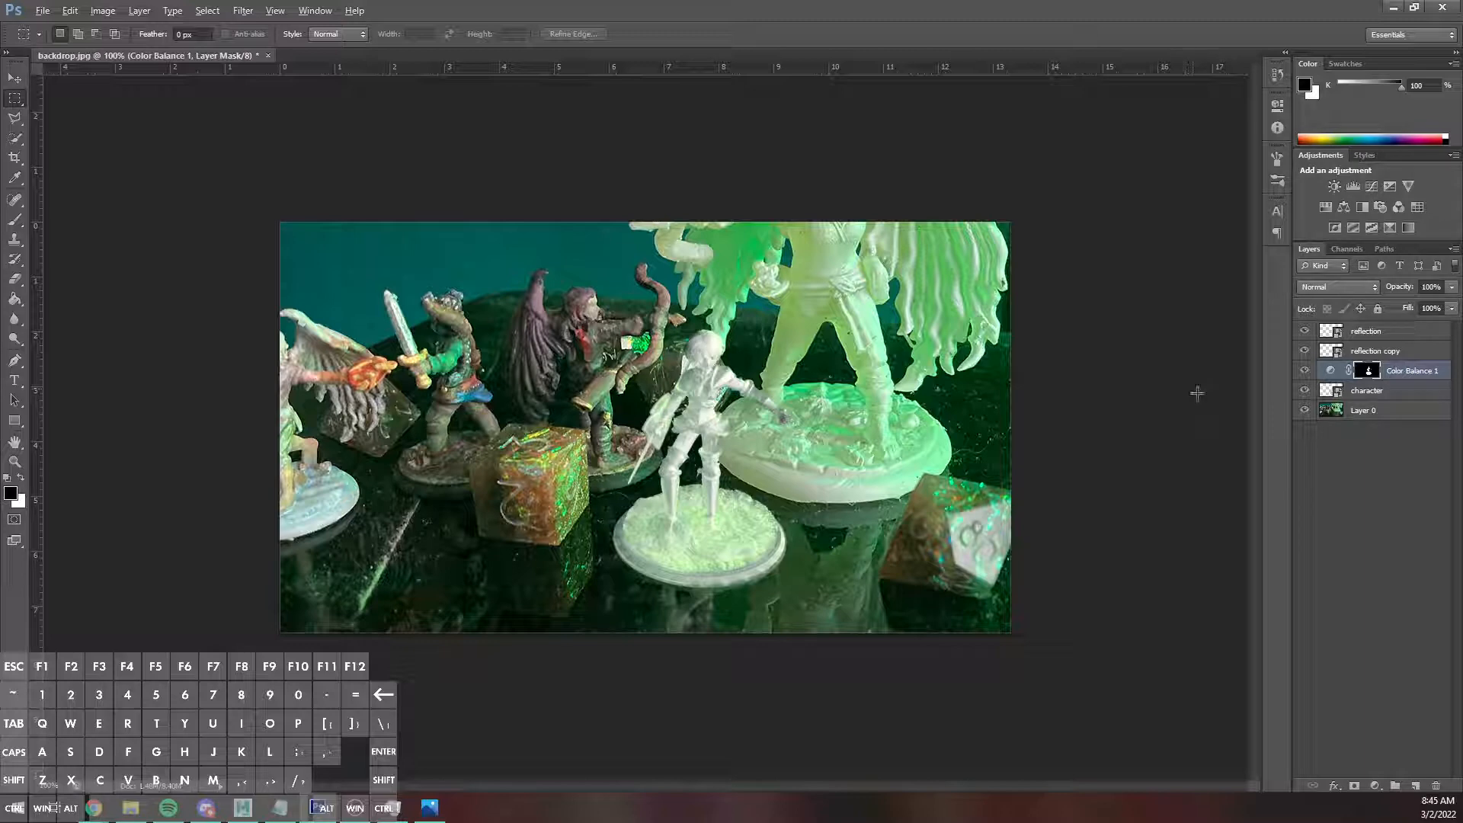
Add a Levels adjustment above the Color Balance layer and try to put the miniature's mask on it.
left_click(1375, 786)
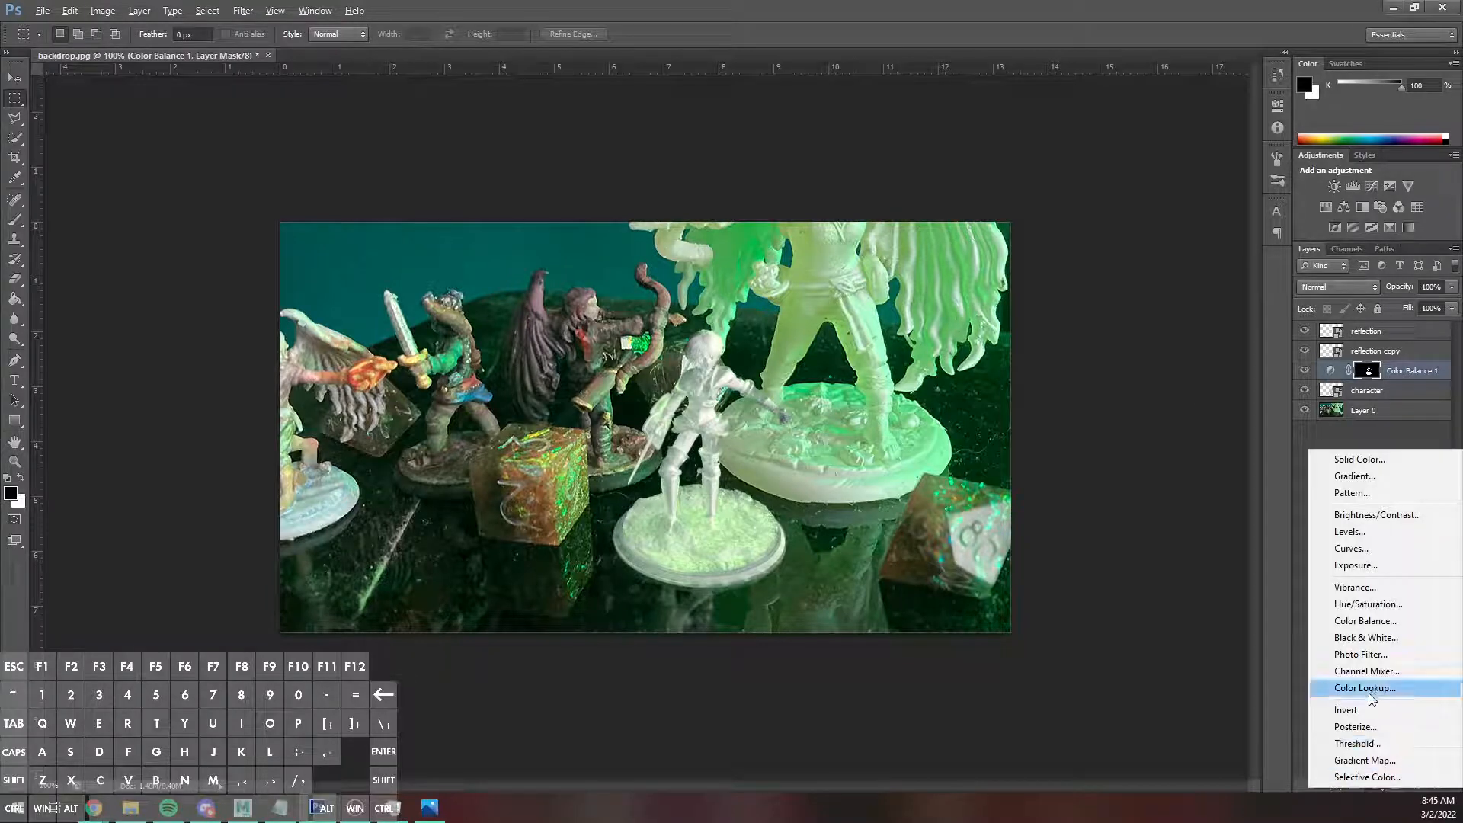
left_click(1347, 532)
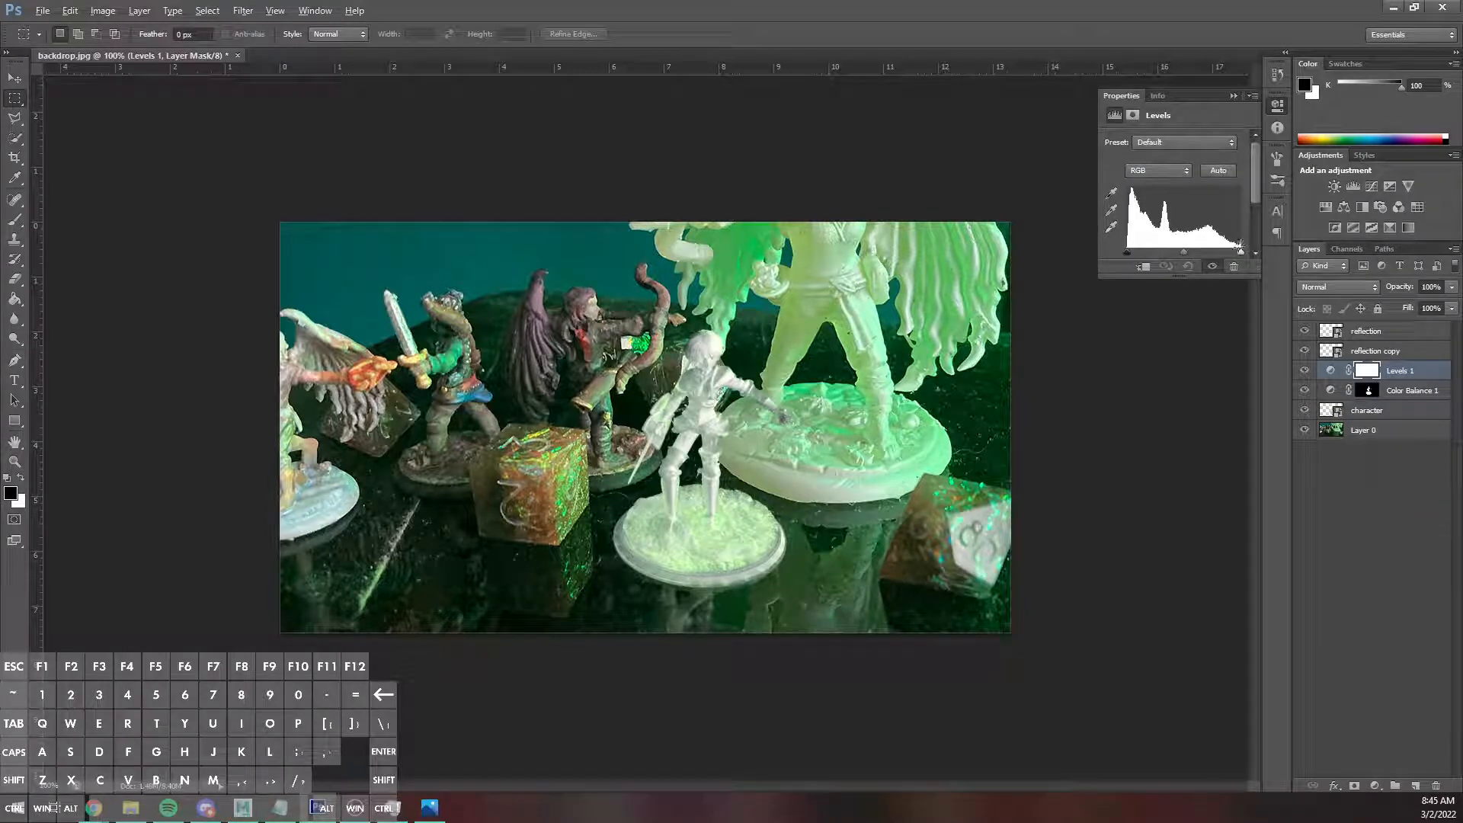
left_click(1369, 391)
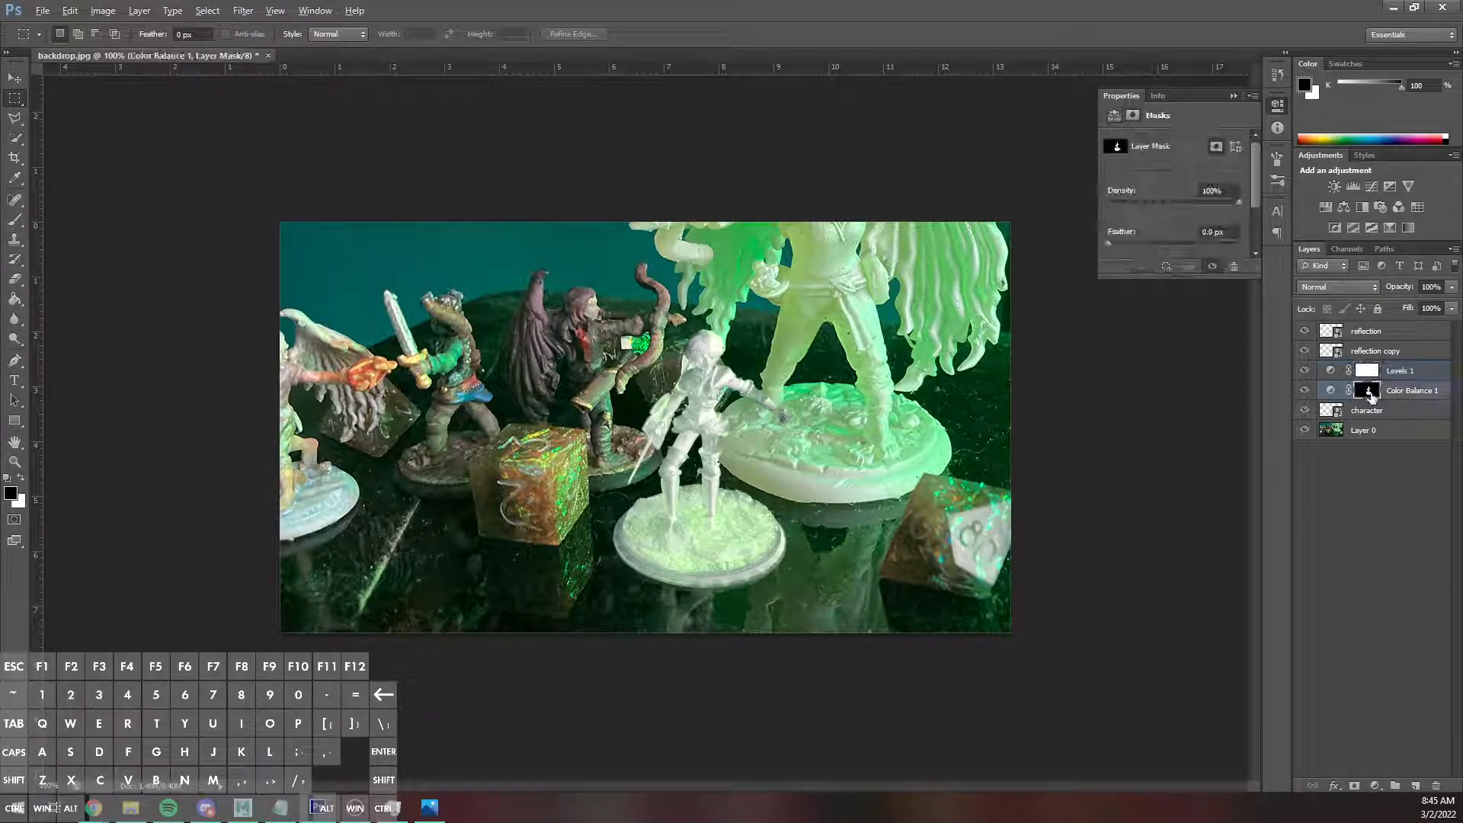
left_click_drag(1369, 390, 1369, 361, "alt")
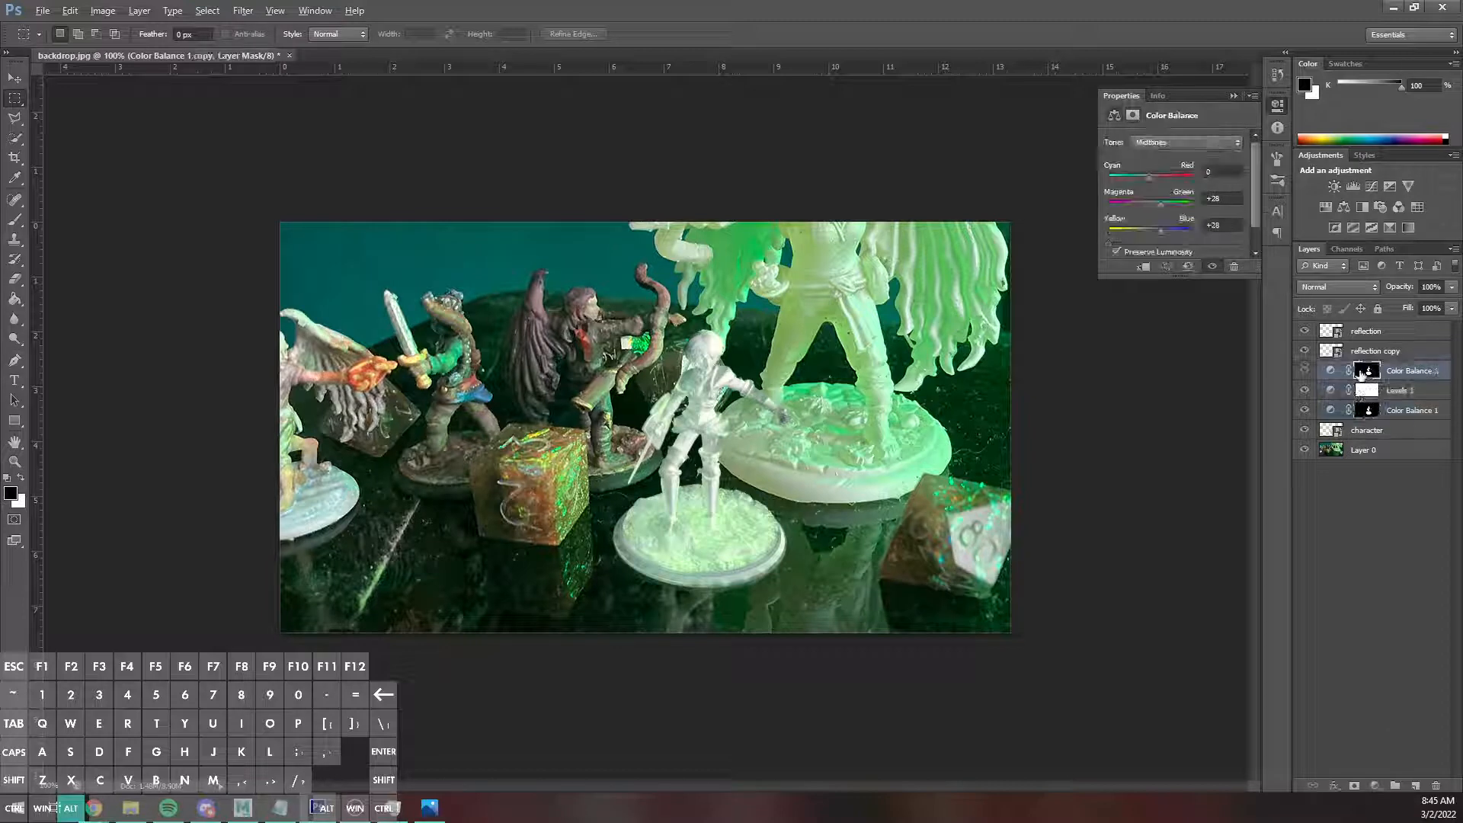
key("ctrl+z")
left_click(1370, 372)
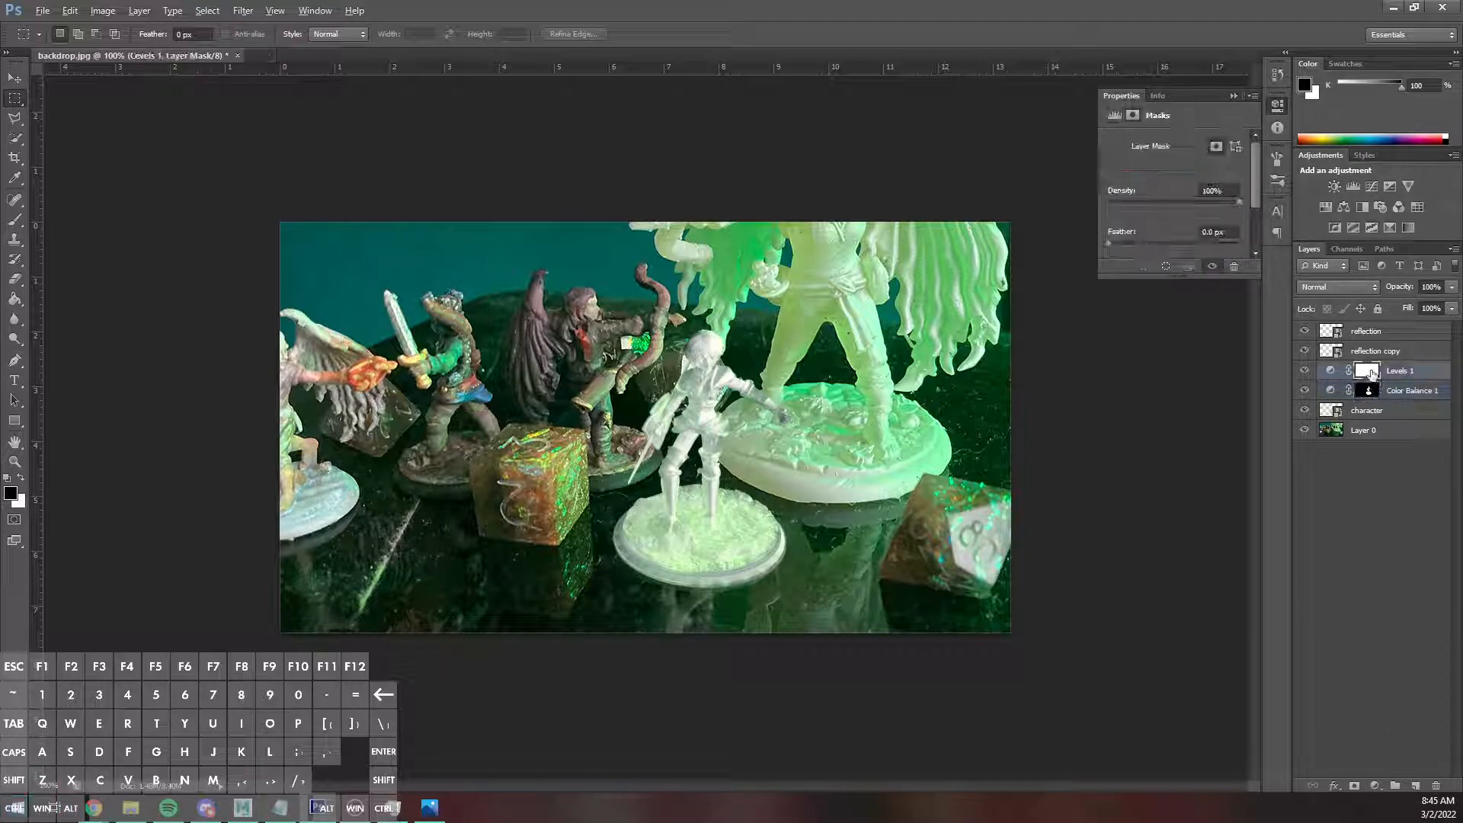
key("Delete")
key("Delete")
key("ctrl+z")
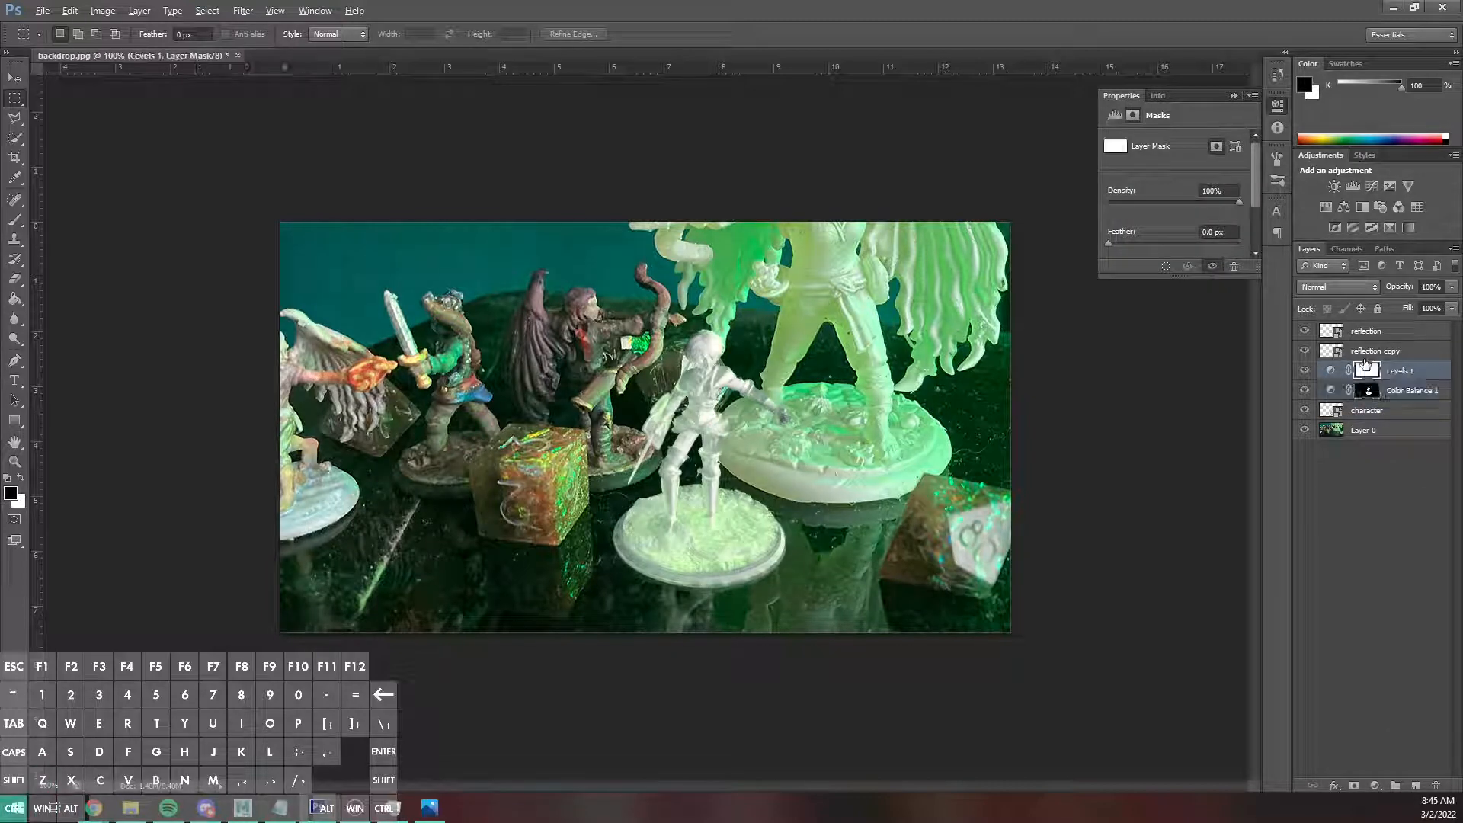
Replace the Levels layer's mask with a copy of the Color Balance layer's miniature mask.
left_click(1371, 391)
key("w")
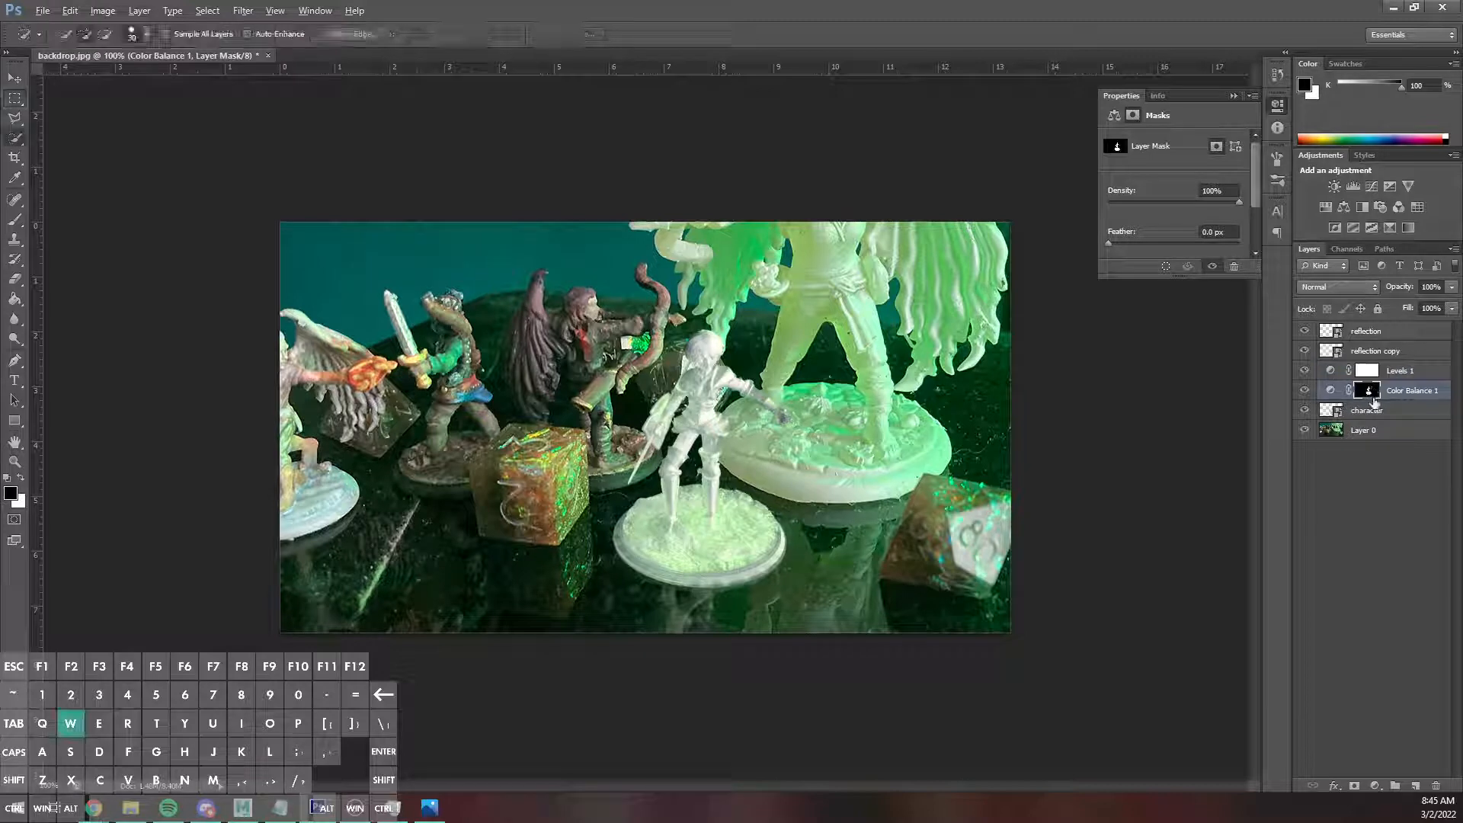
left_click_drag(1369, 391, 1370, 373)
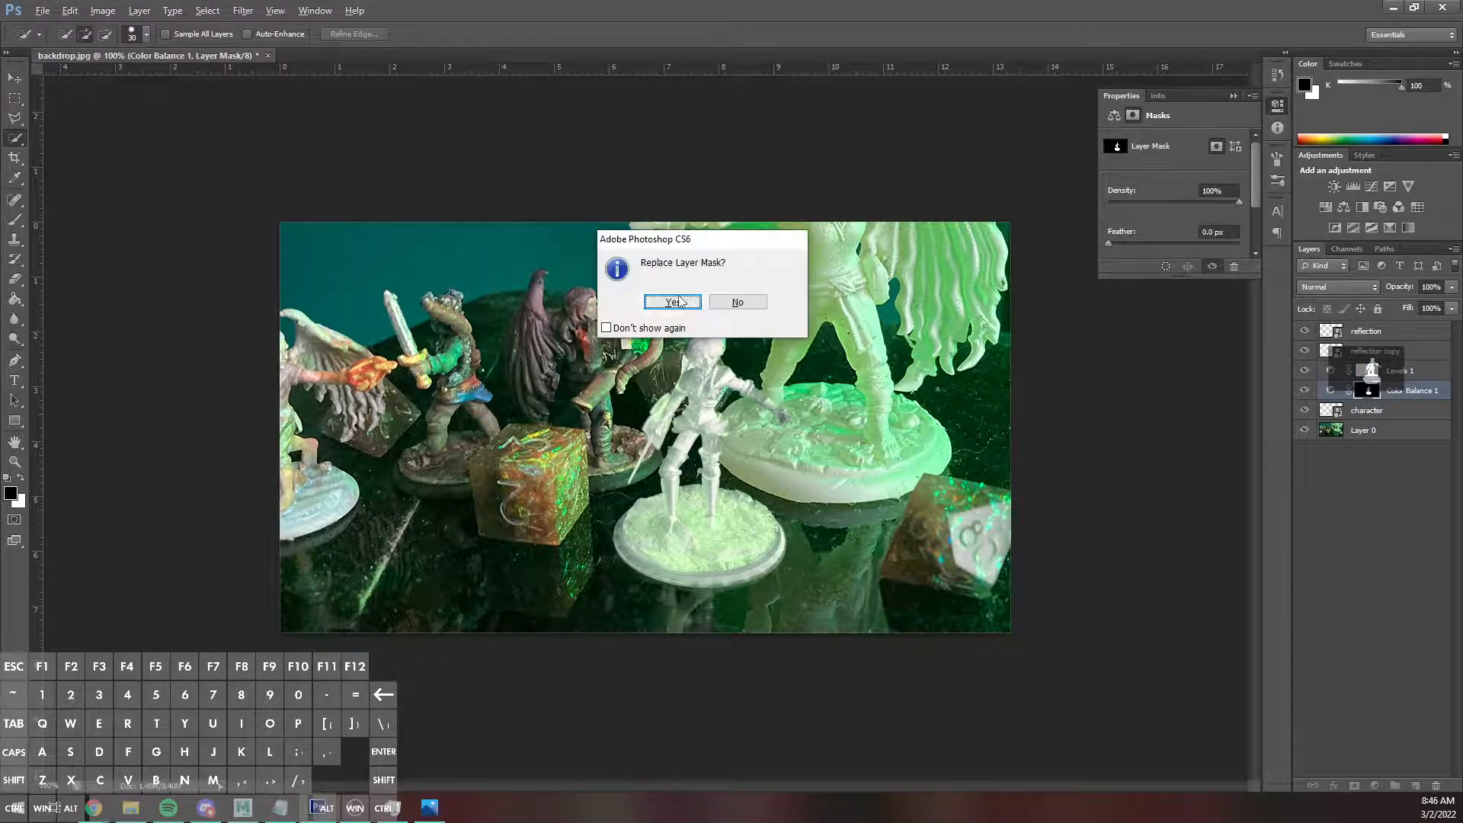
key("Return")
left_click_drag(1366, 372, 1373, 389, "alt")
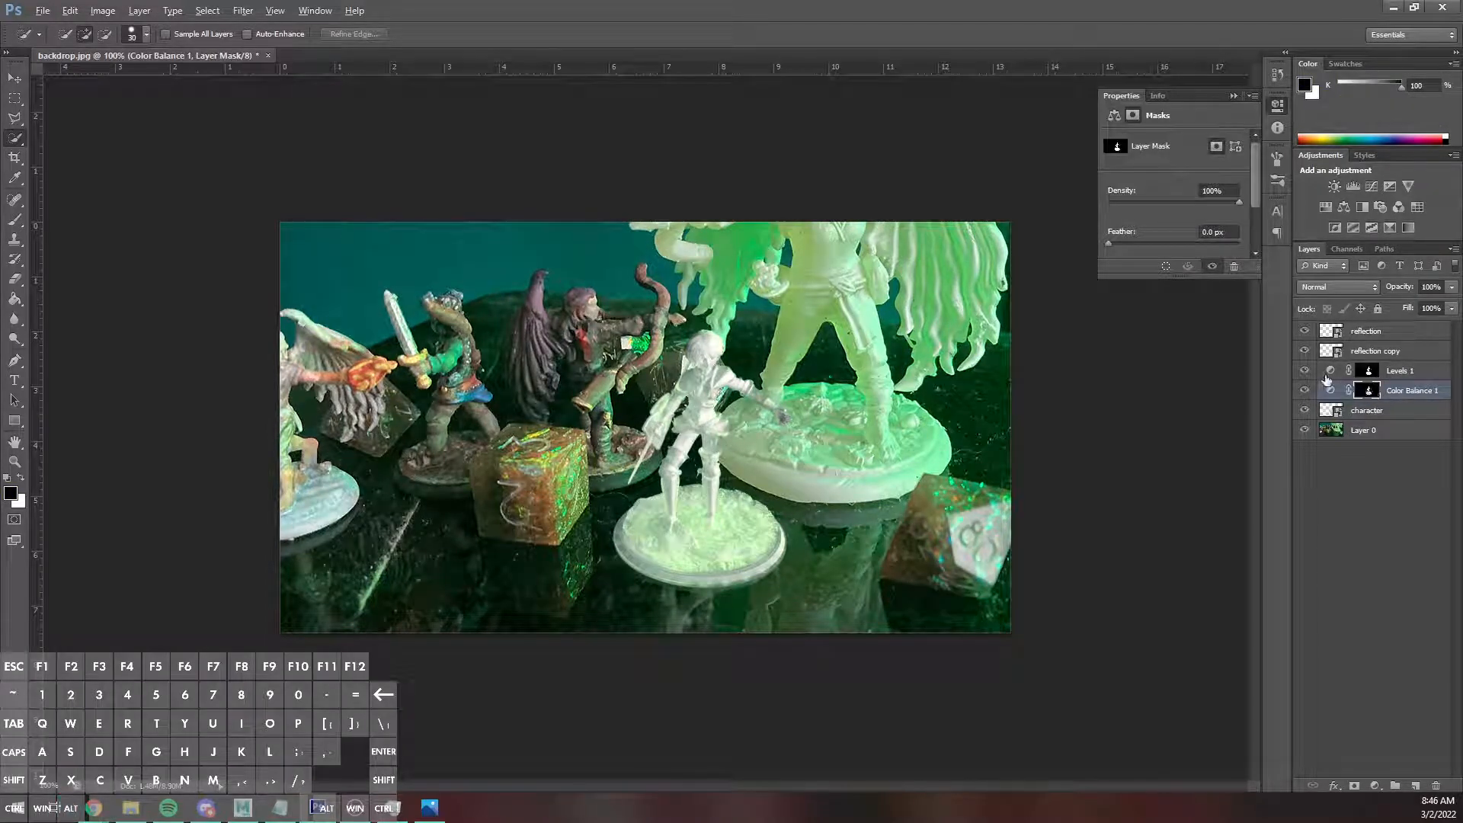
Try brightening the miniature's midtones with the Levels adjustment, and delete the Levels layer.
left_click(1333, 373)
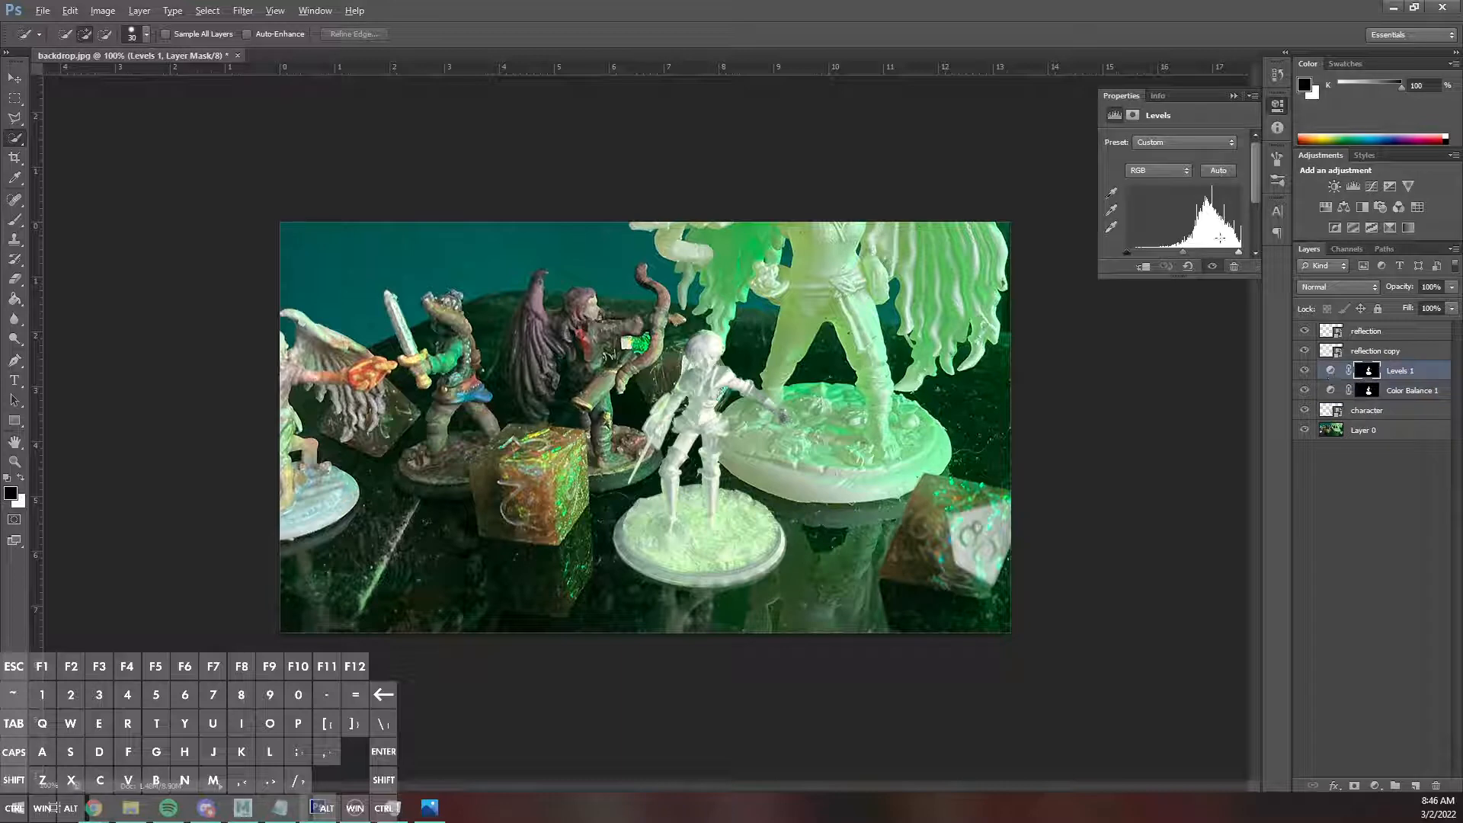
mouse_move(1239, 252)
left_mouse_down()
mouse_move(1225, 254)
mouse_move(1242, 252)
left_mouse_up()
left_click_drag(1129, 254, 1163, 254)
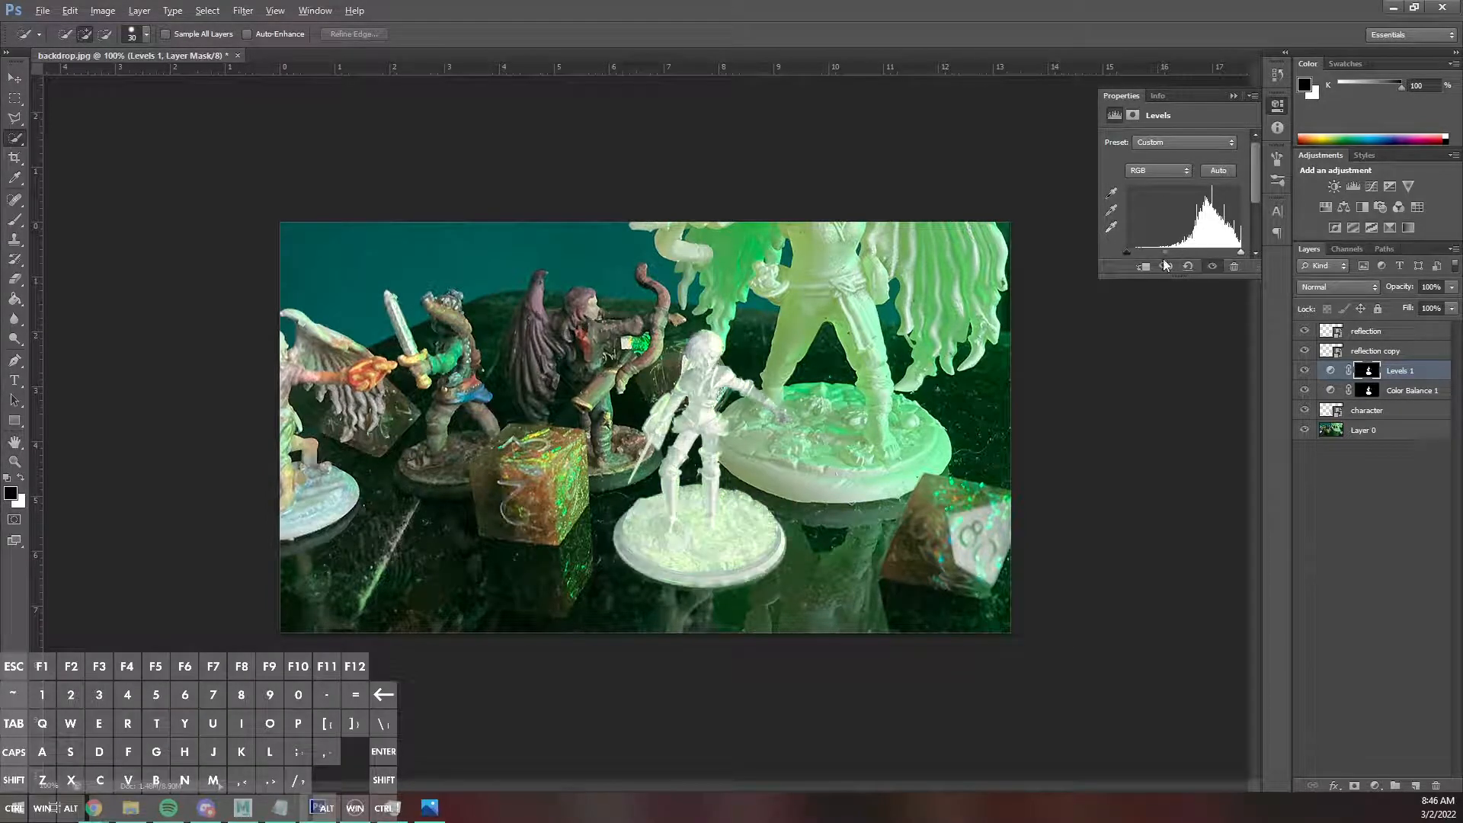
left_click(1232, 96)
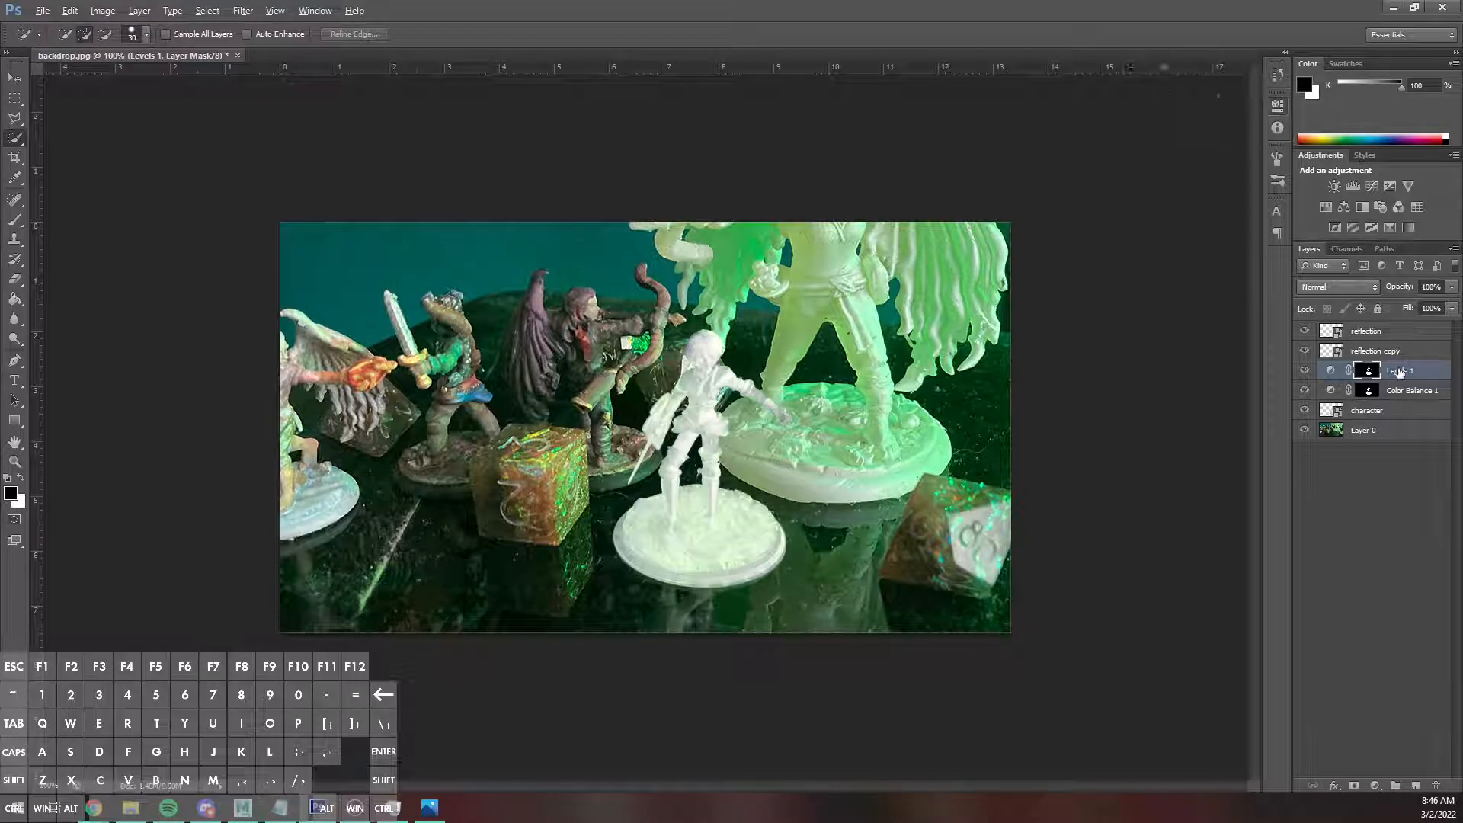
left_click(1304, 370)
key("Delete")
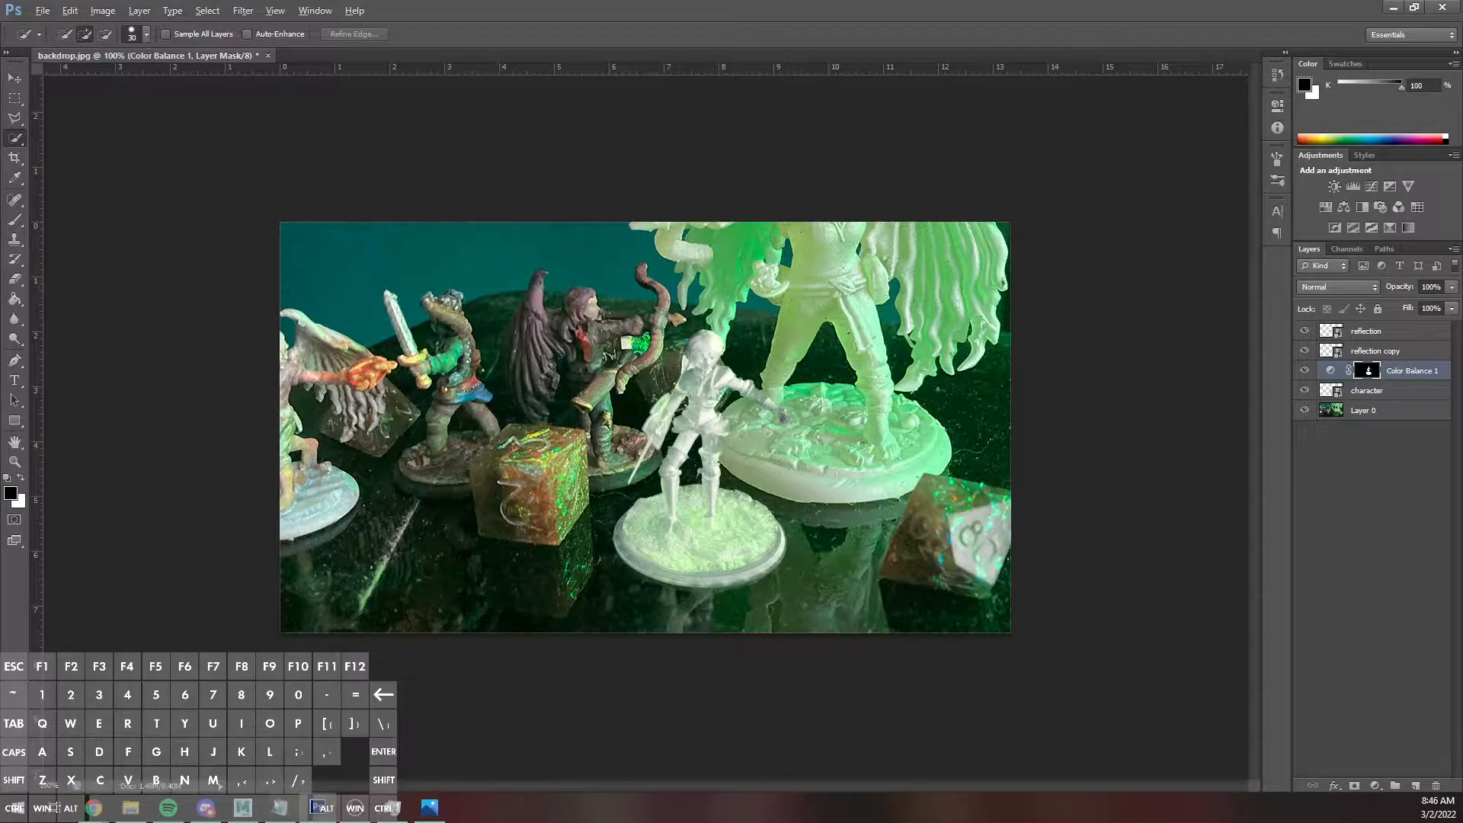
Switch to Maya, select the miniature and the ground plane, and assign a new aiAmbientOcclusion material to both.
left_click(245, 802)
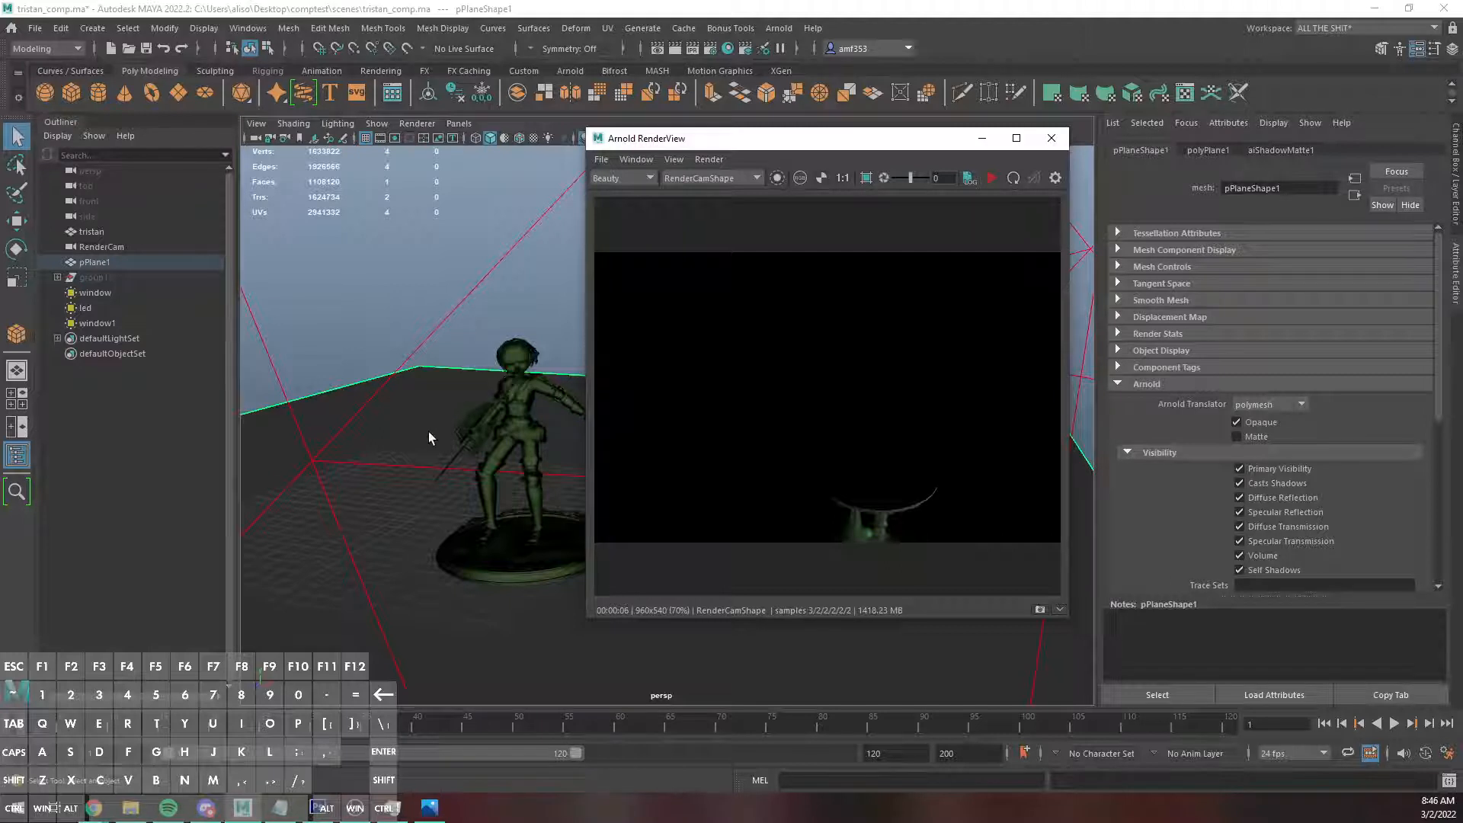
left_click(508, 446)
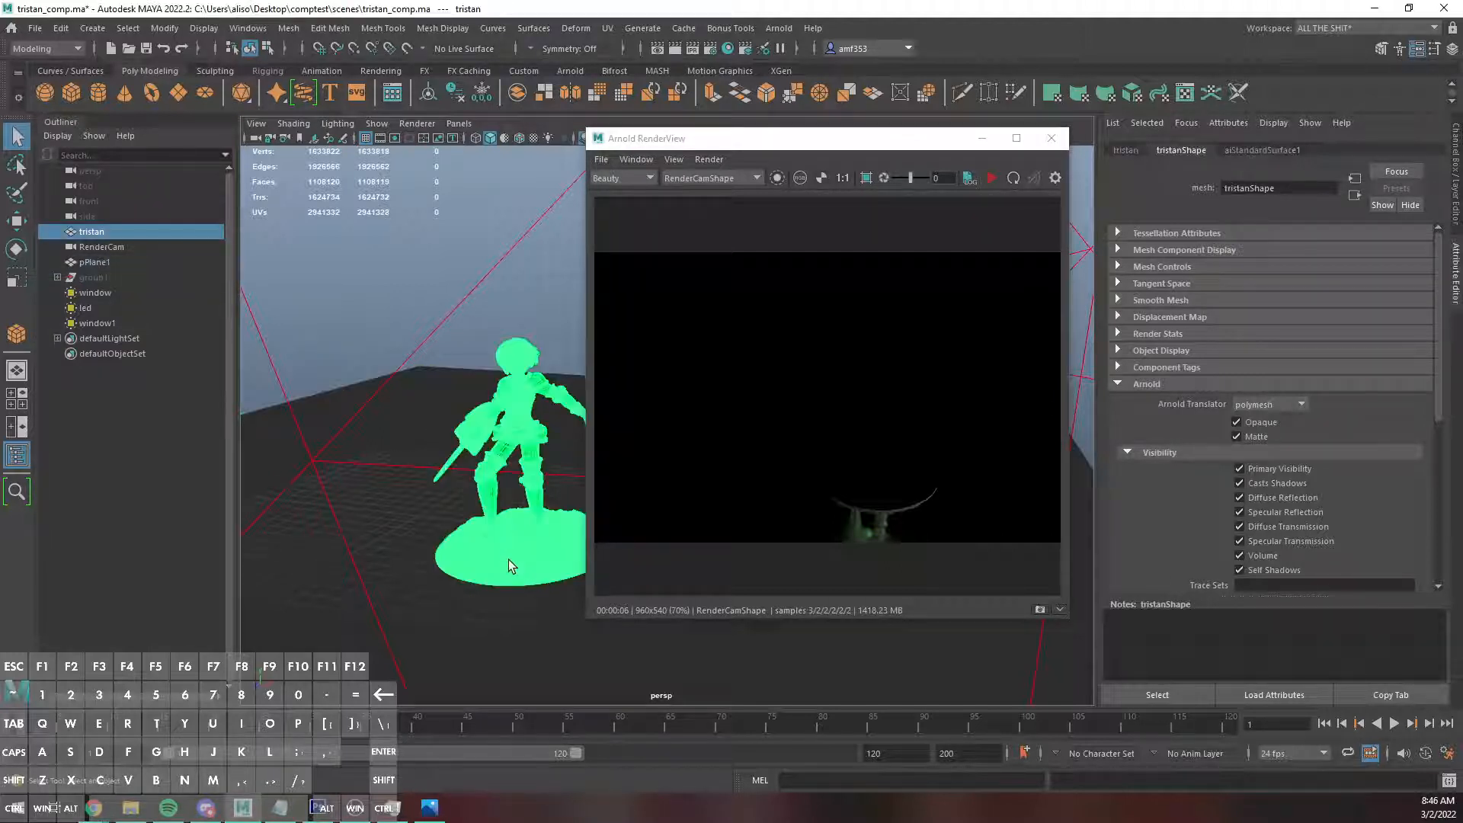
left_click(487, 575, "shift")
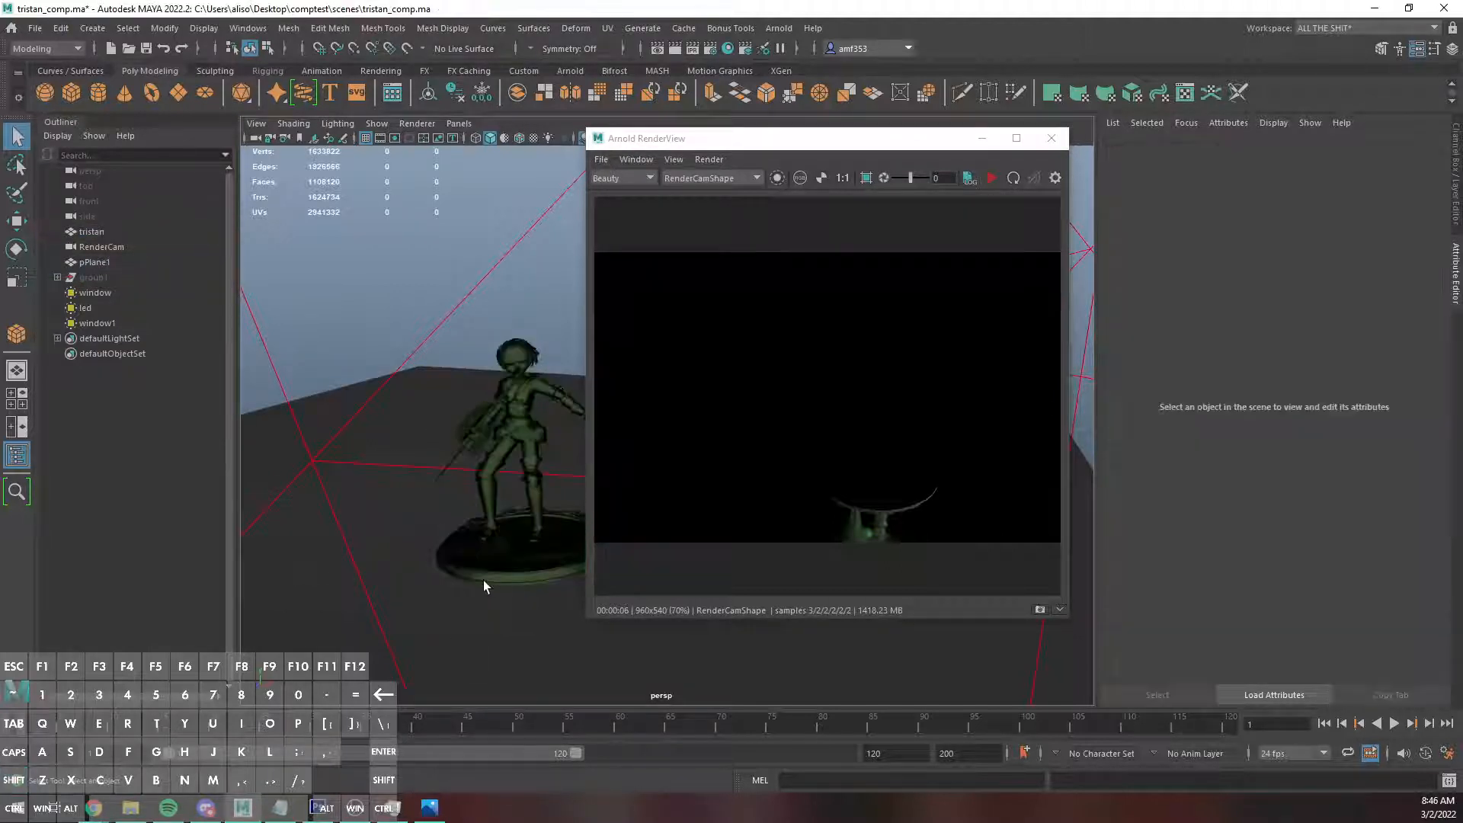
left_click(483, 579)
left_click(472, 647, "shift")
right_click_drag(500, 387, 512, 779)
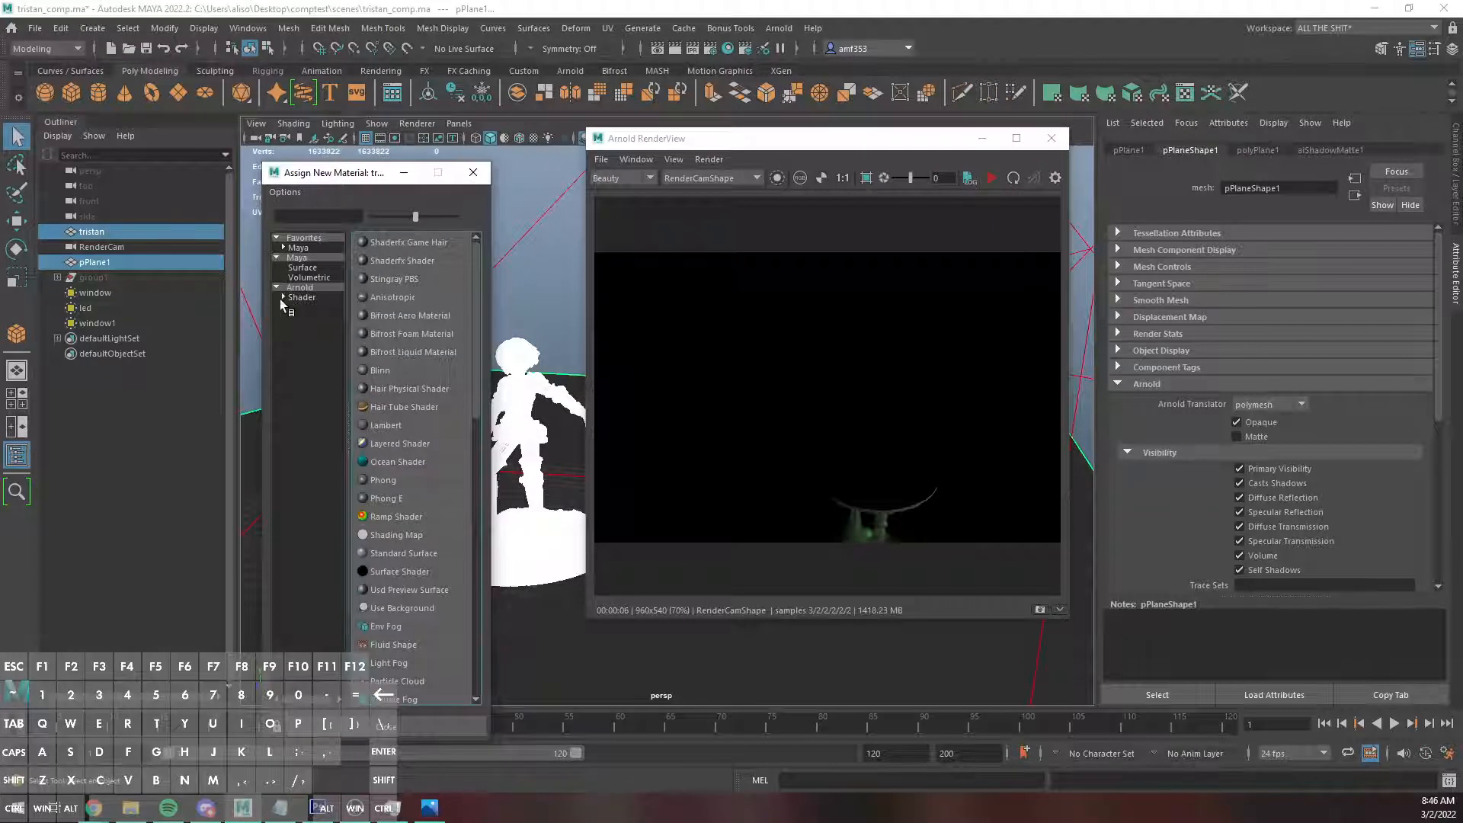
left_click(301, 287)
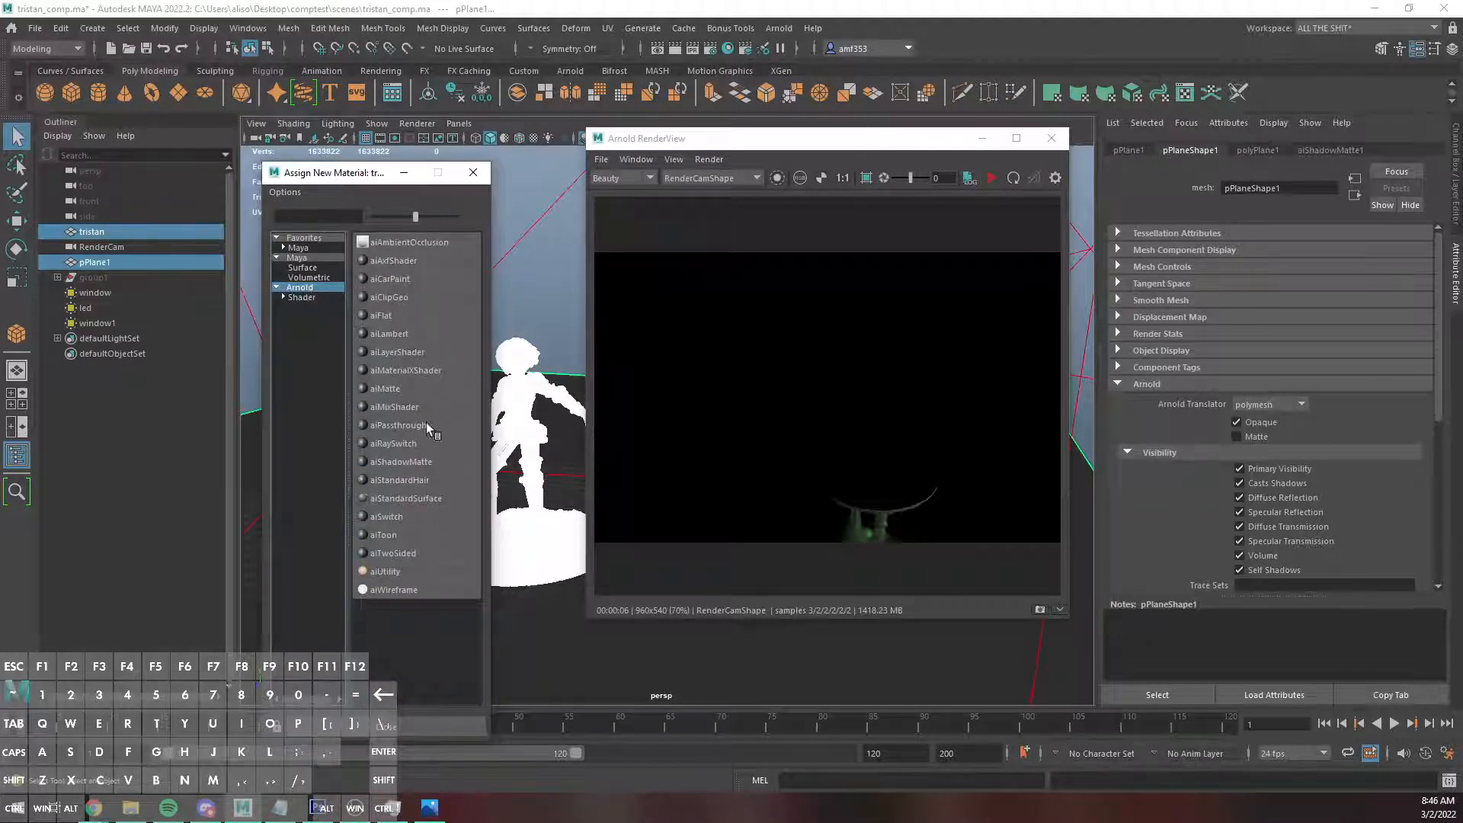
left_click(403, 244)
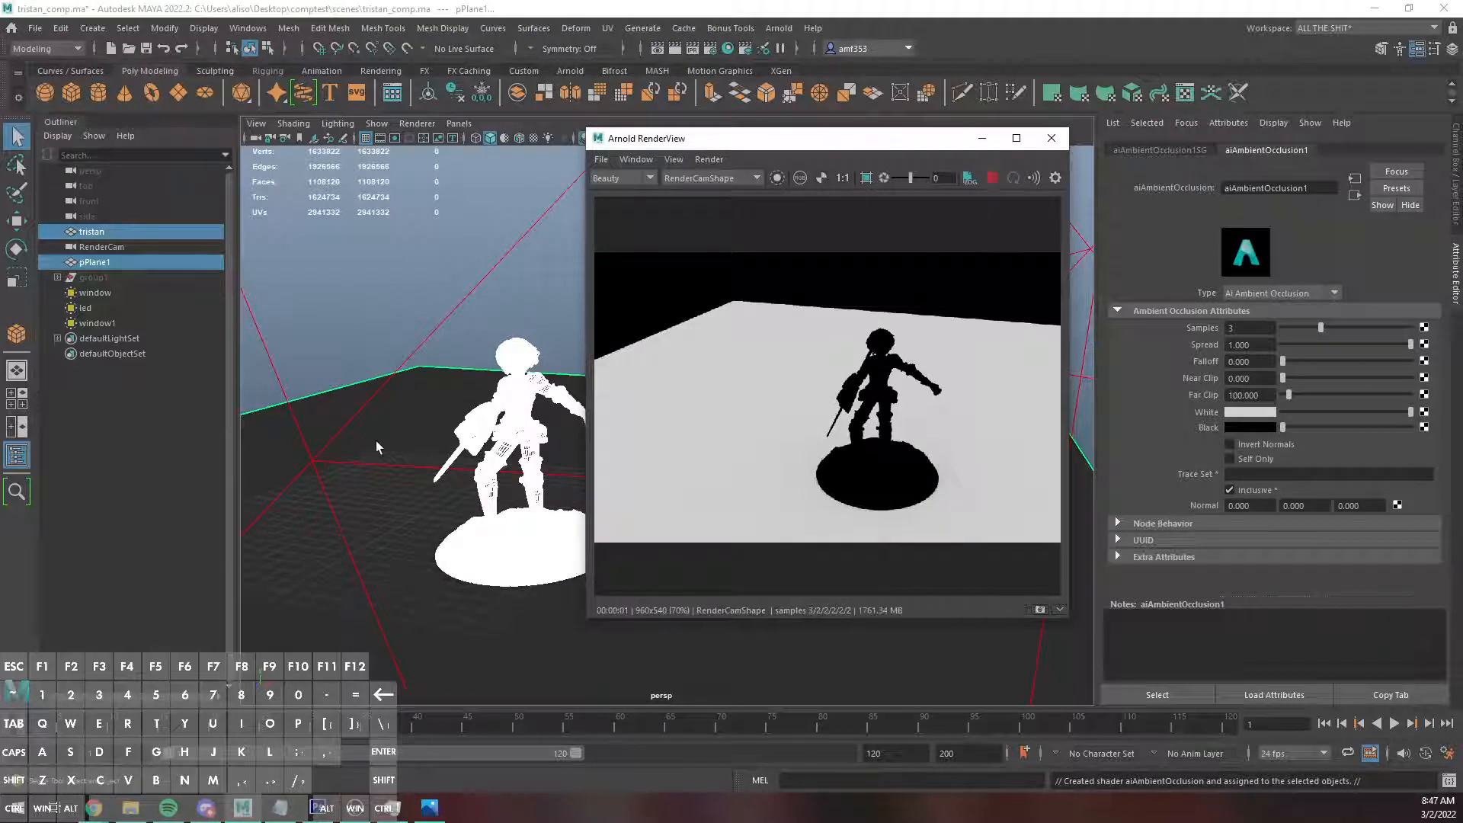
Turn off Matte in the Arnold attributes of the miniature's mesh and inspect the render up close.
left_click(517, 413)
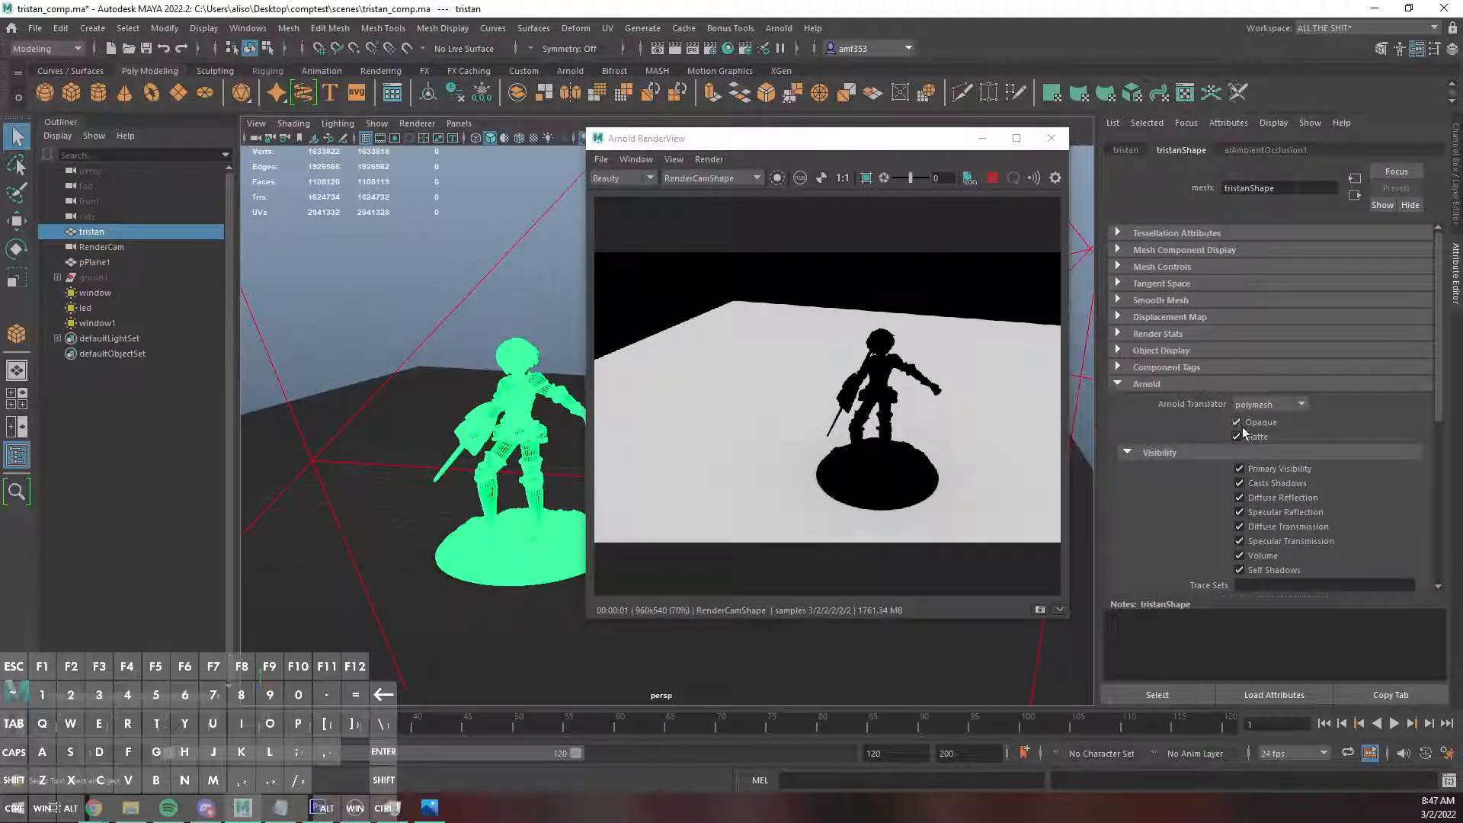
left_click(1237, 436)
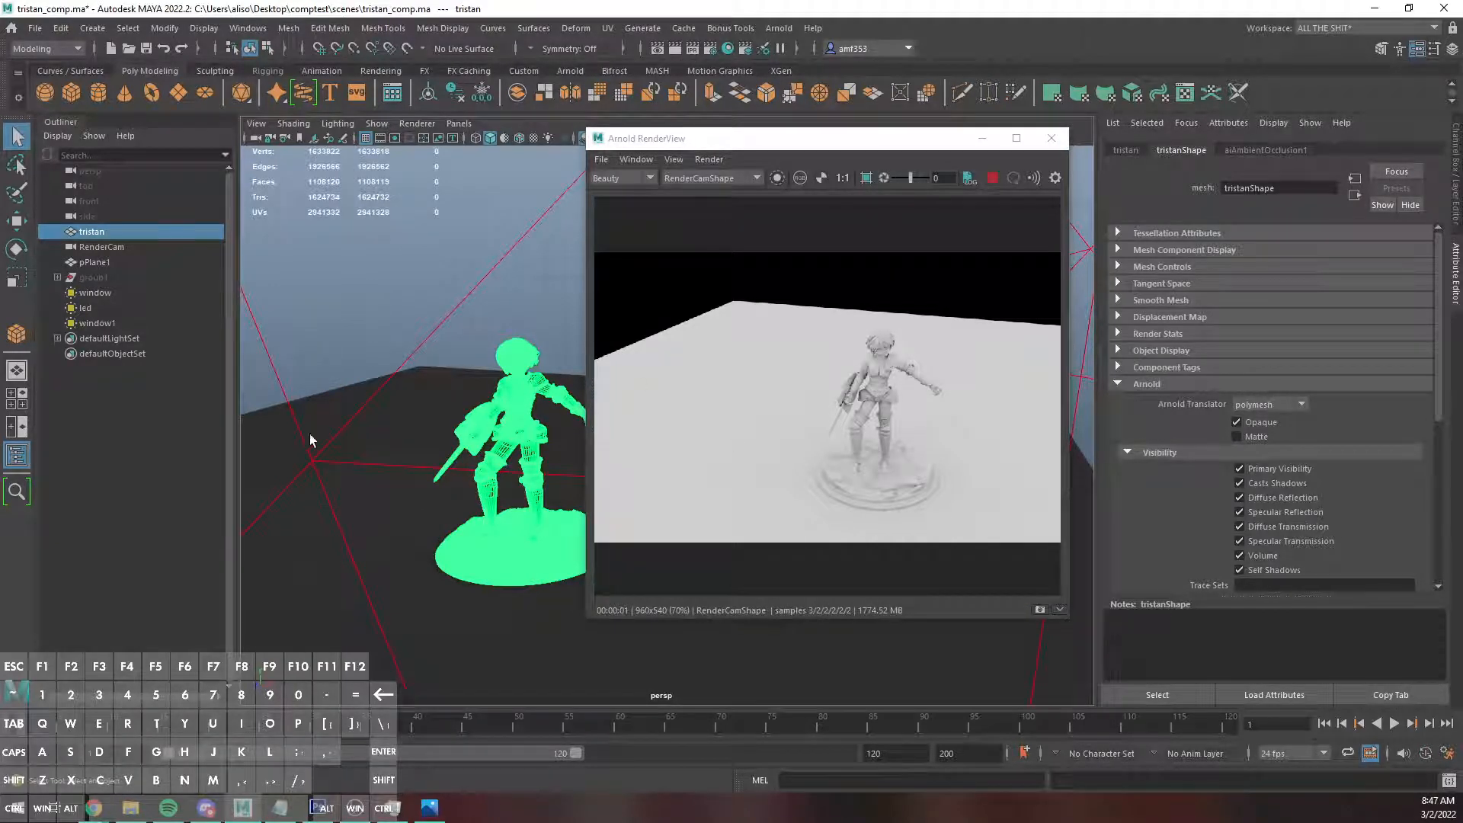
key("f")
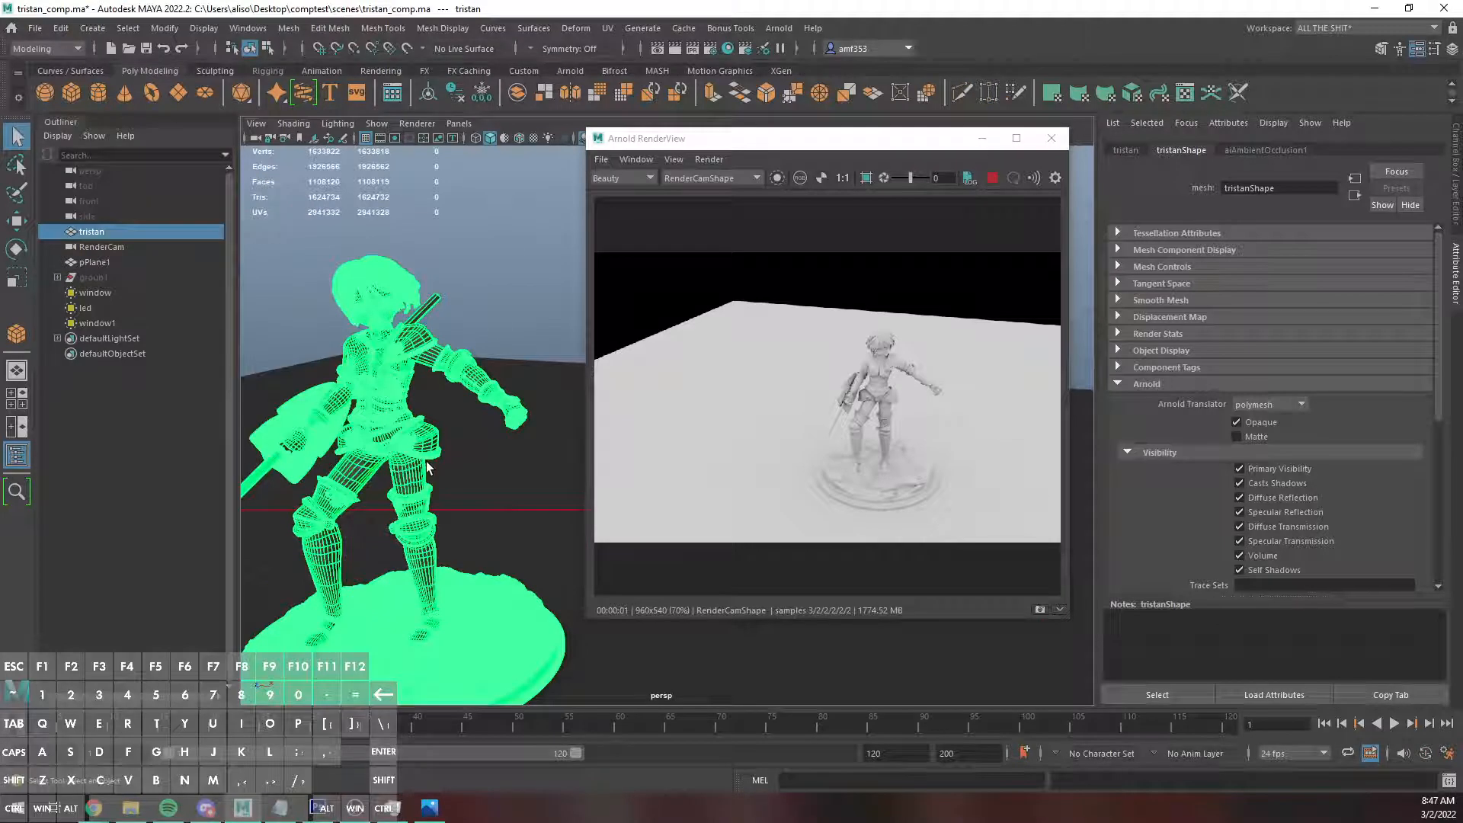
scroll(774, 380, "up", 1)
key("space")
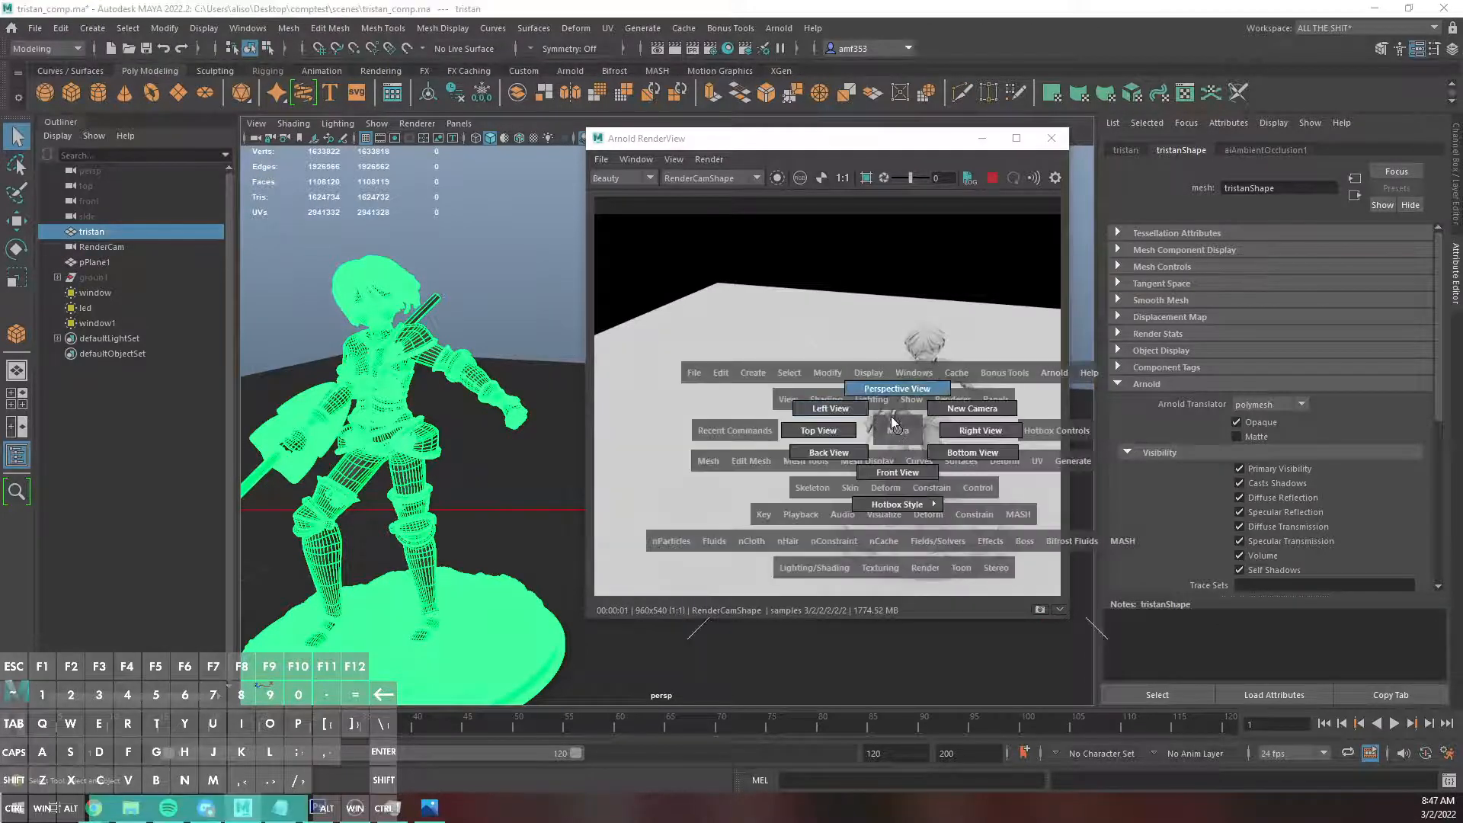
Set the Far Clip of the ground plane's ambient occlusion shader to 2000 and try adjusting its Falloff.
left_click(934, 382)
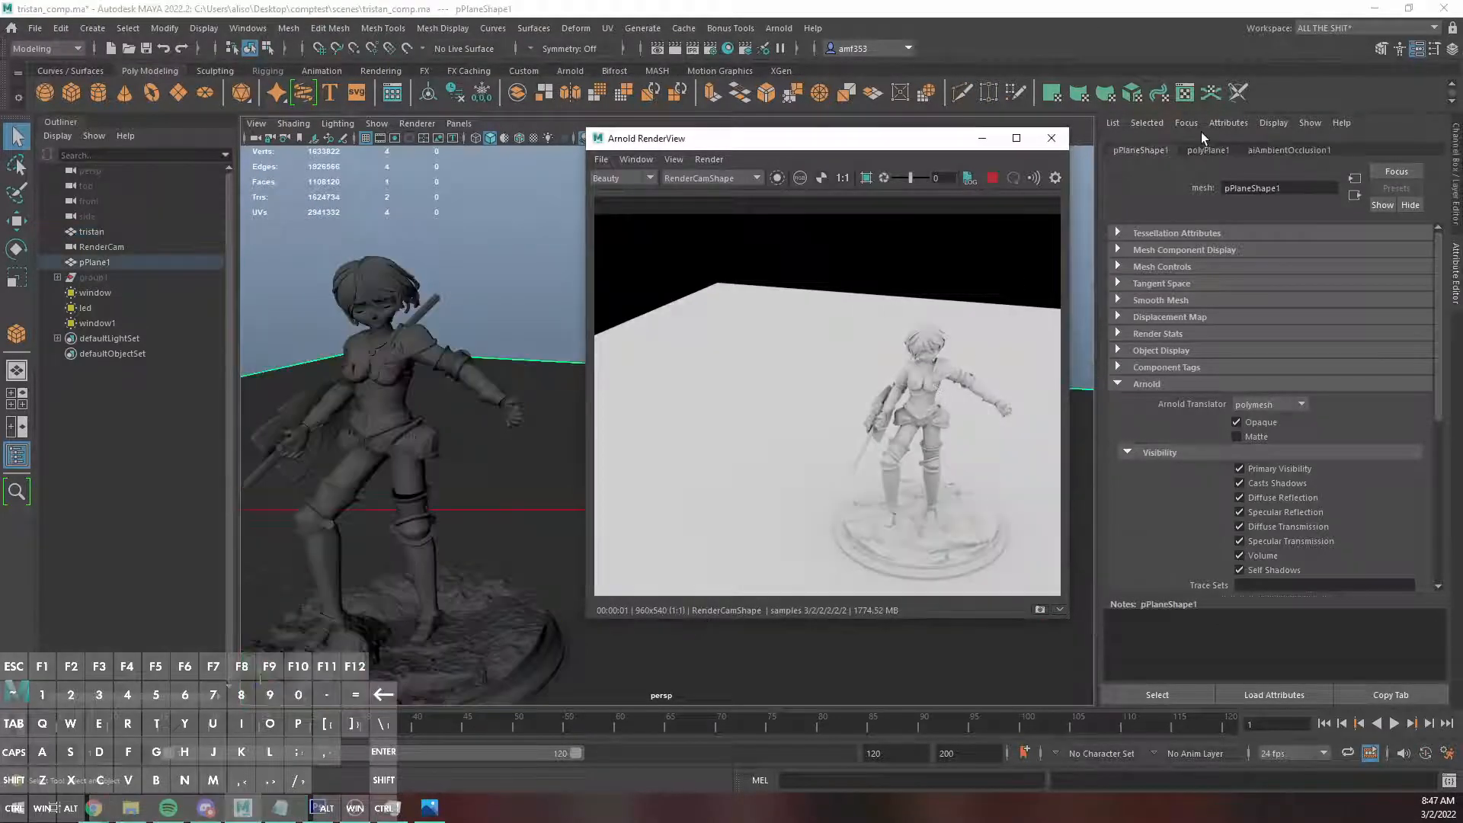
left_click(1286, 153)
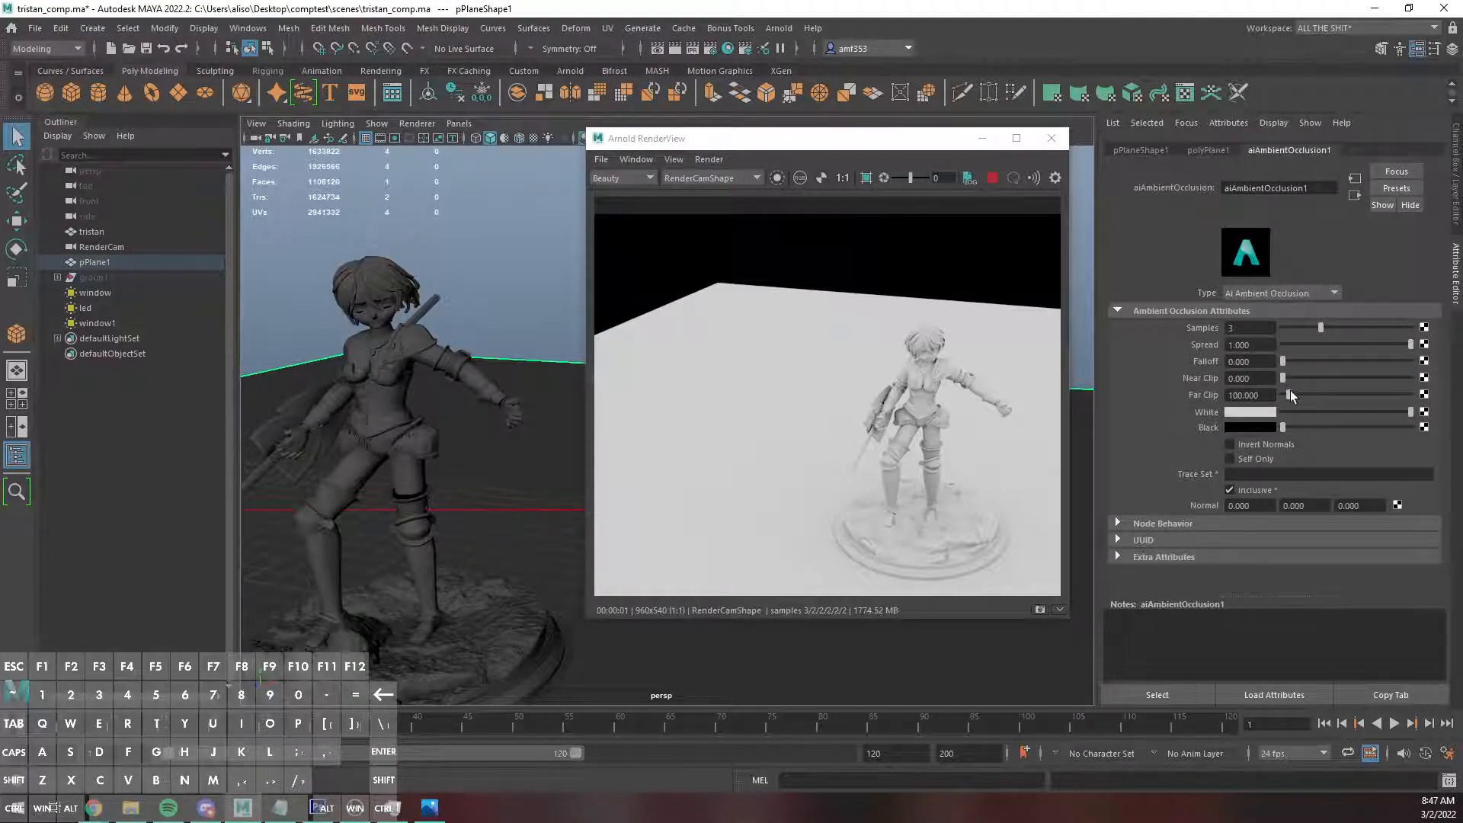
left_click_drag(1284, 378, 1398, 402)
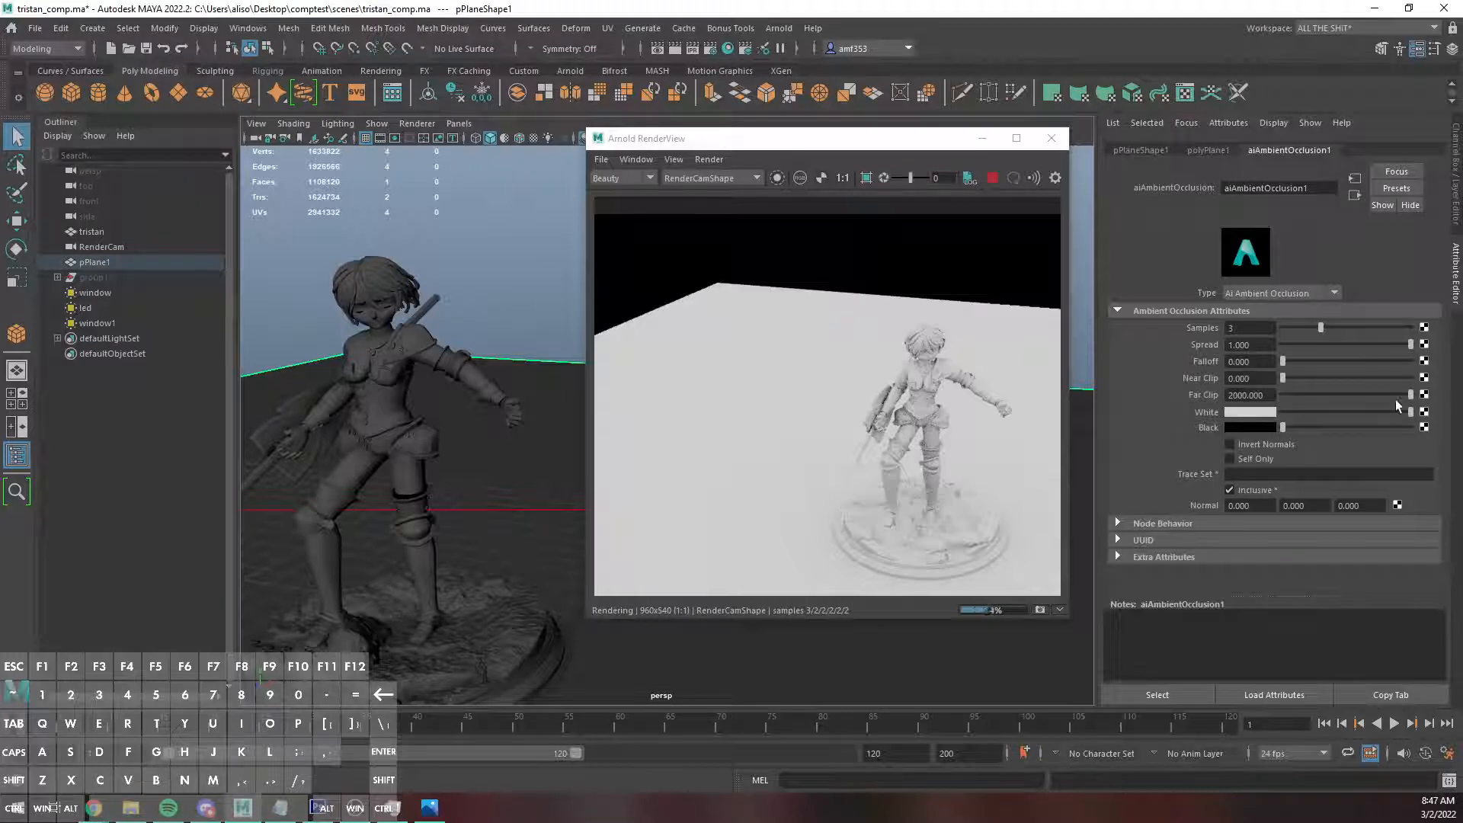
mouse_move(1283, 361)
left_mouse_down()
mouse_move(1304, 362)
mouse_move(1257, 366)
left_mouse_up()
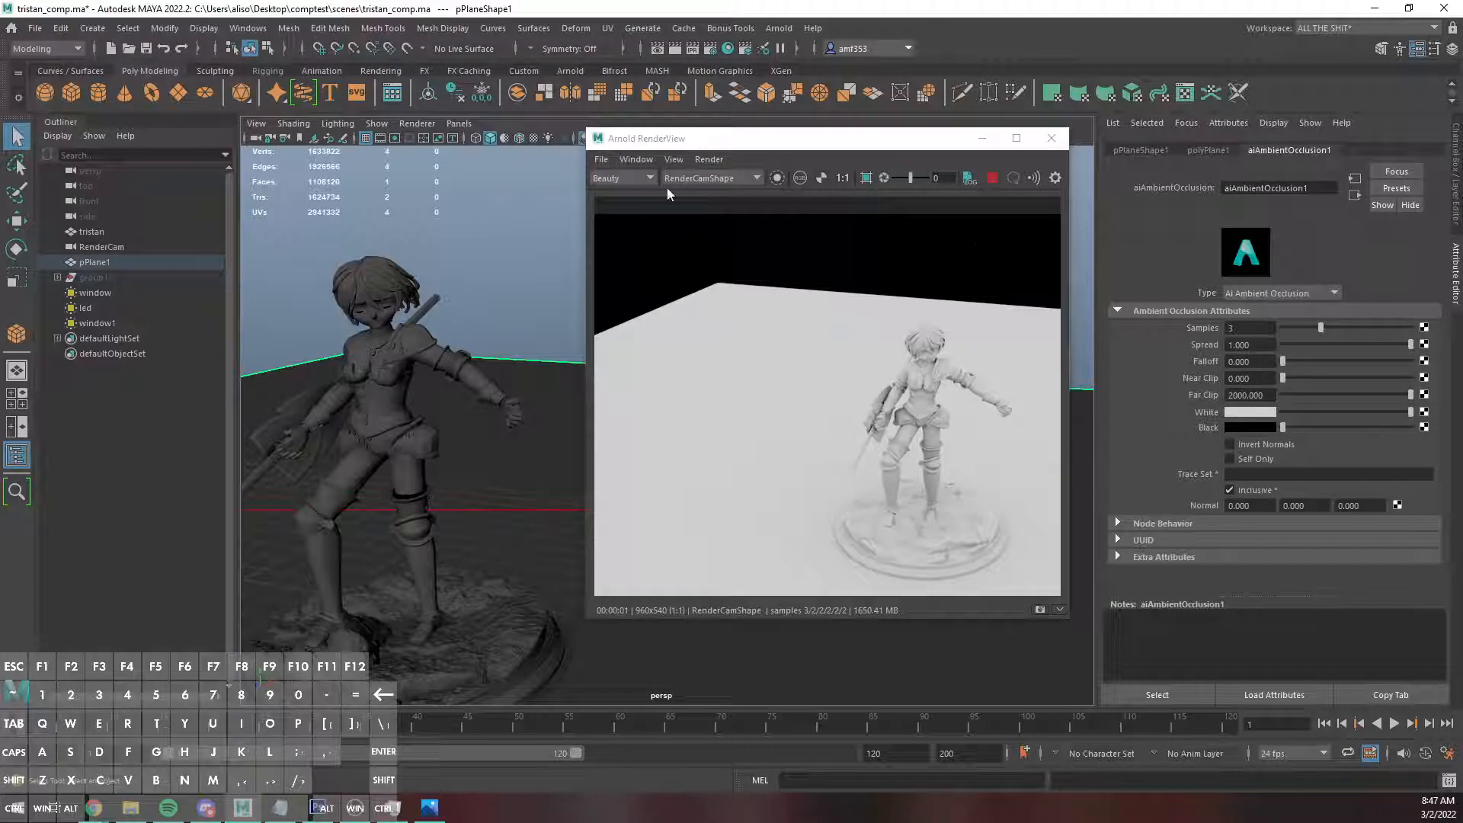
Save the ambient occlusion render from the Arnold RenderView as ai.png in the comptest images folder.
left_click(602, 159)
left_click(623, 174)
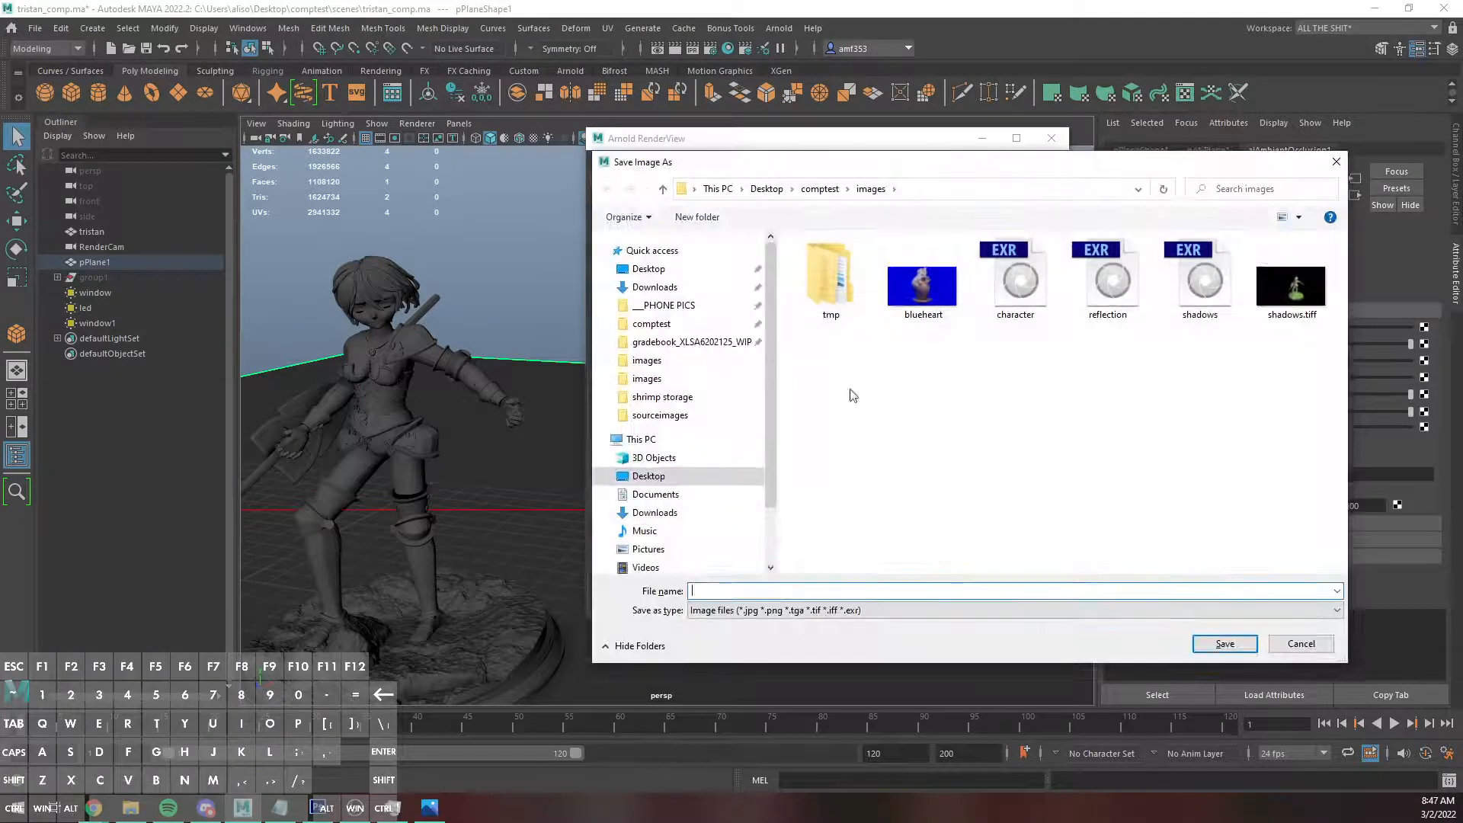
type("ai.png")
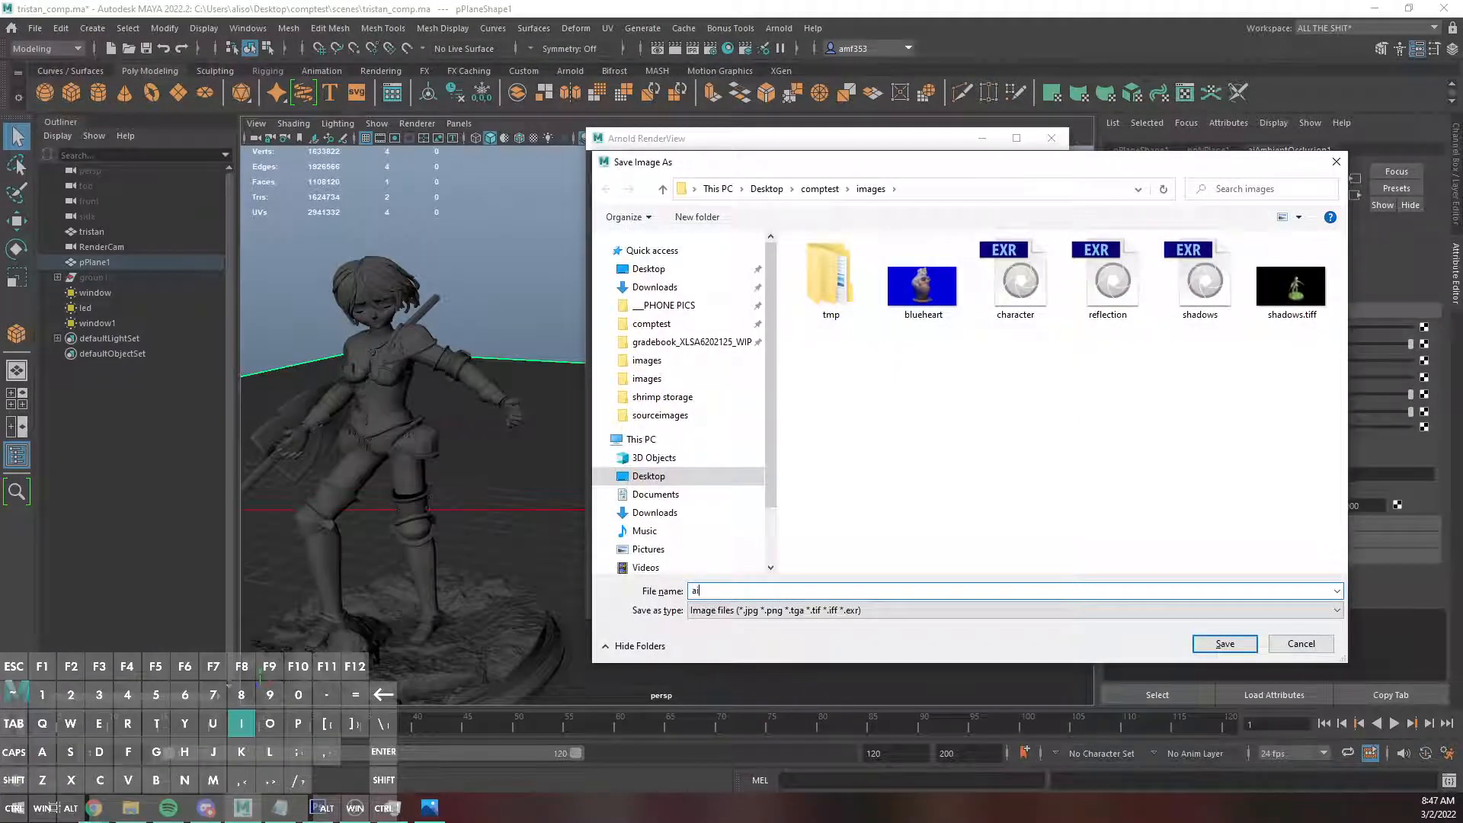
key("Return")
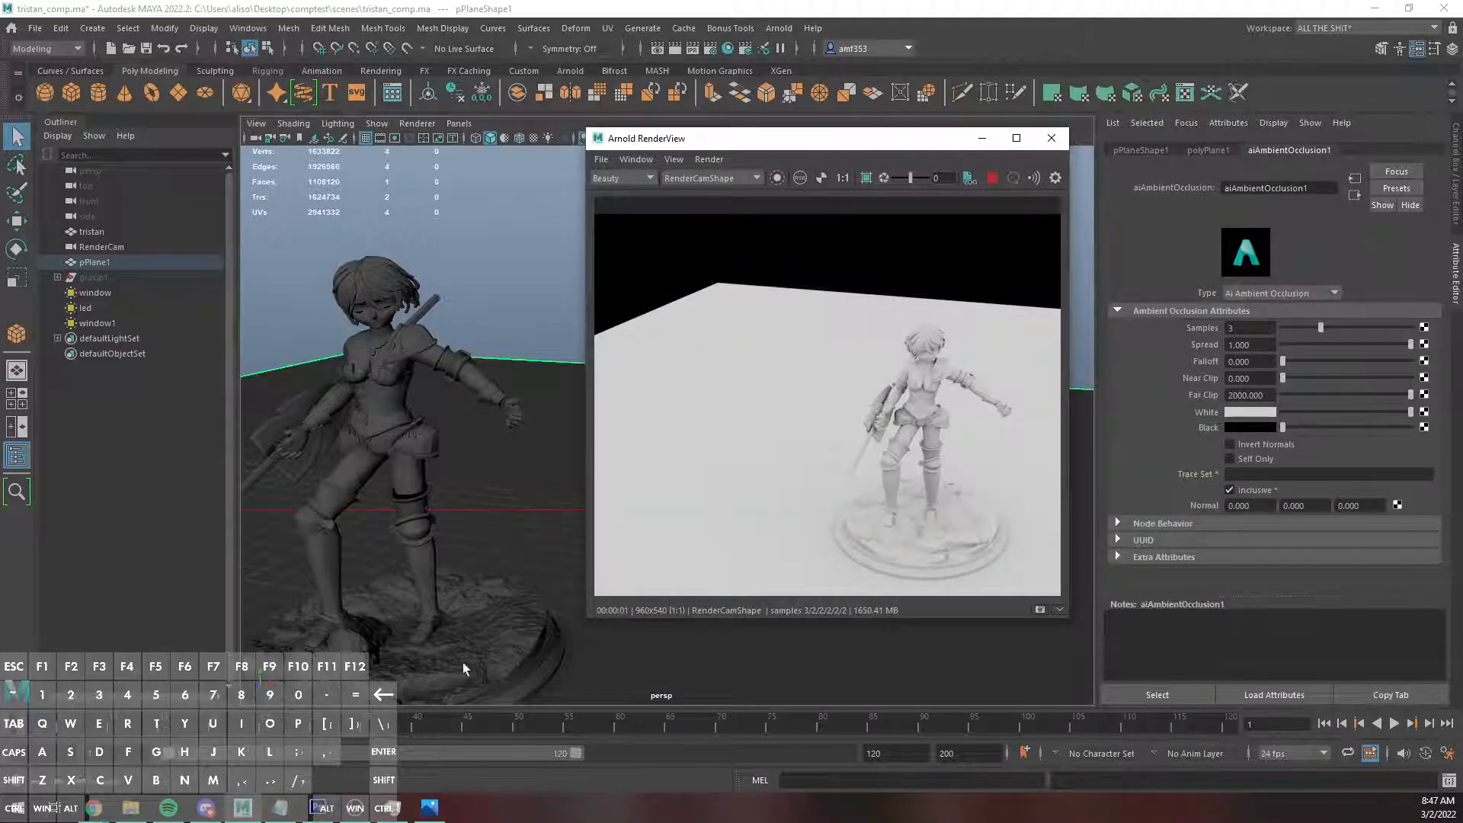
Switch to Photoshop and place ai.png over the tabletop composite at its original size.
left_click(322, 808)
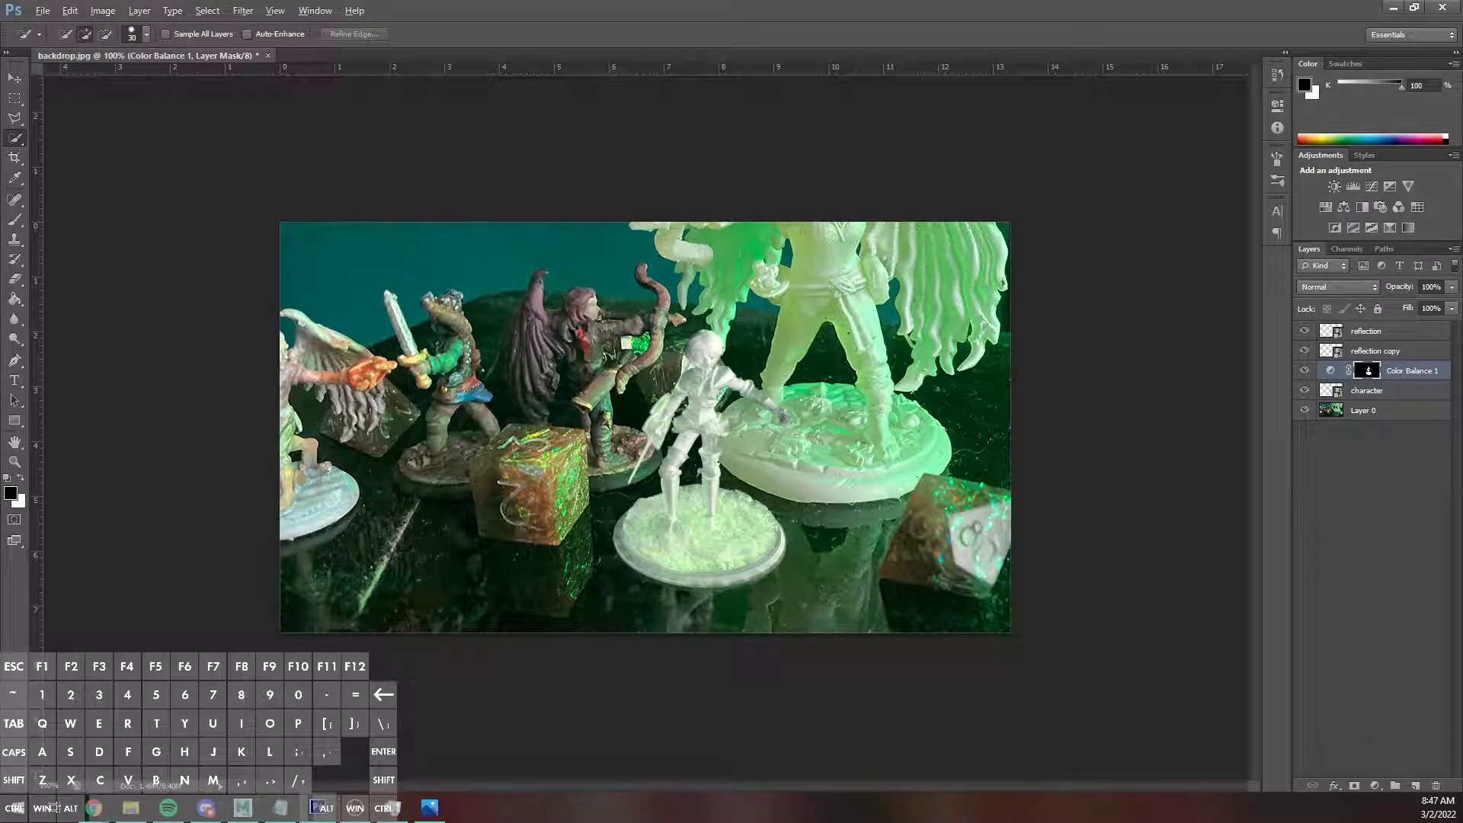
left_click_drag(0, 458, 670, 405)
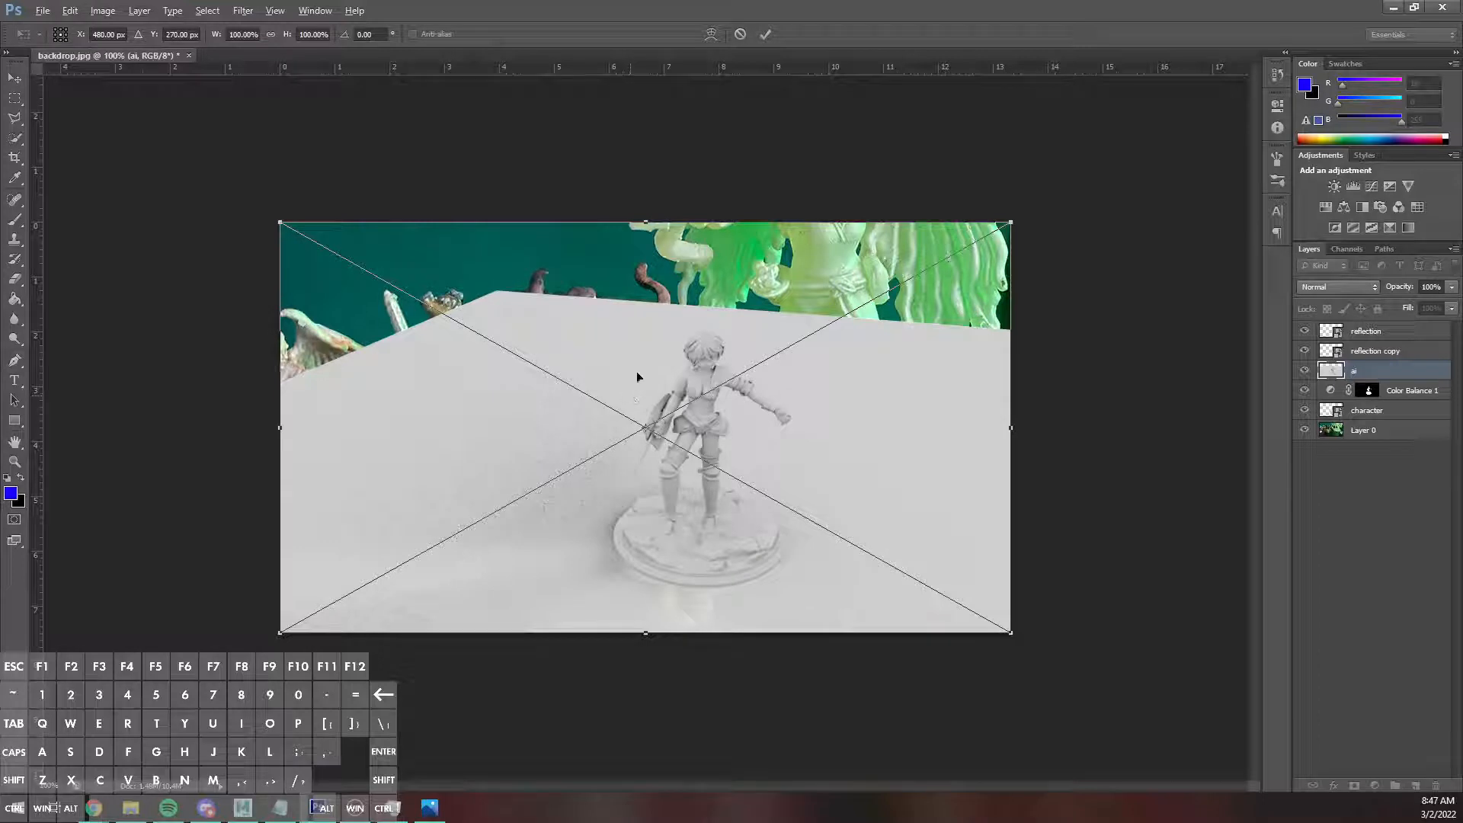
key("Return")
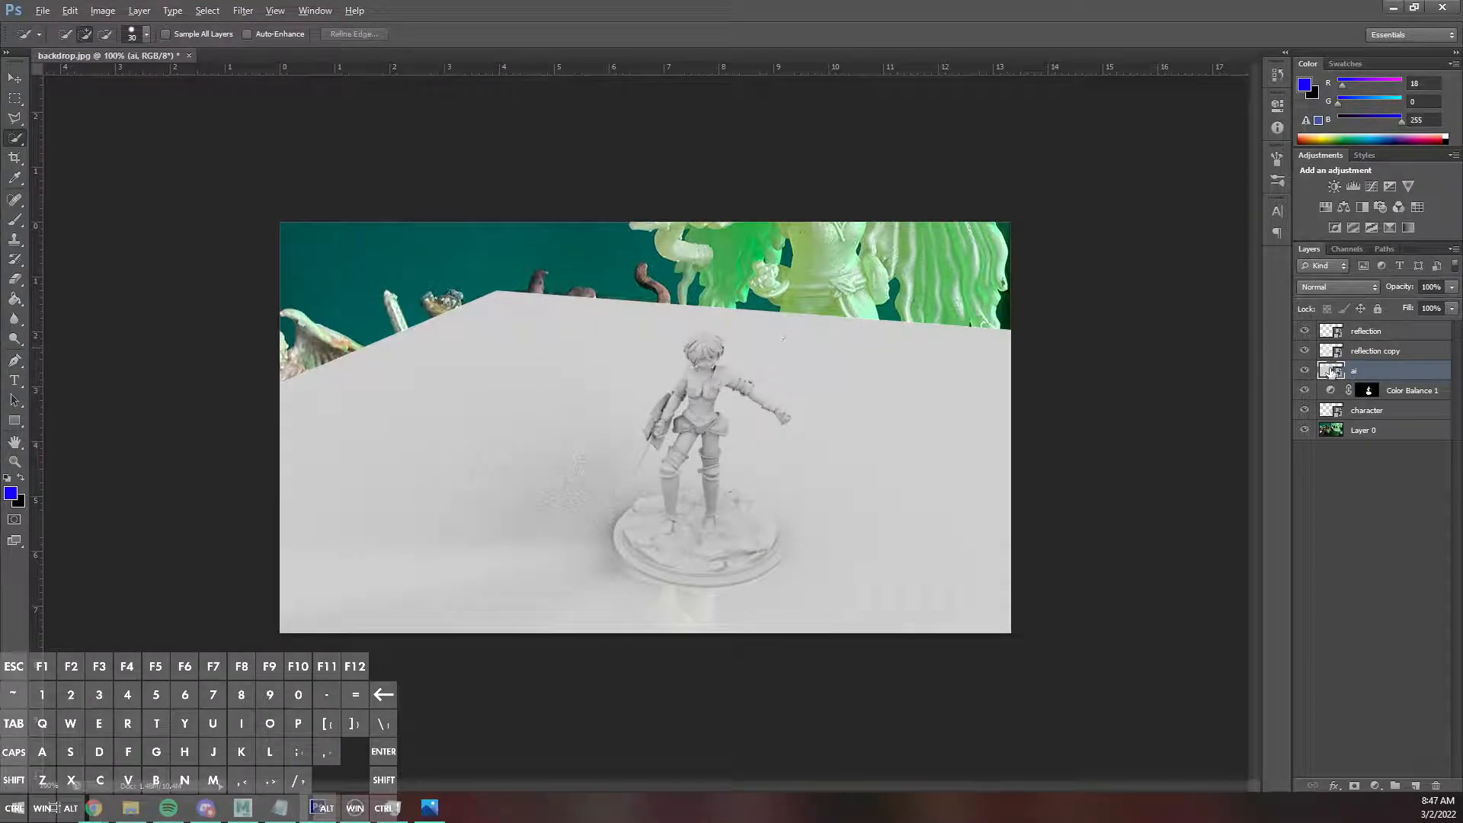
Move the ai layer to the top of the layer stack and set its blend mode to Multiply.
left_click_drag(1376, 376, 1335, 293)
left_click(1334, 288)
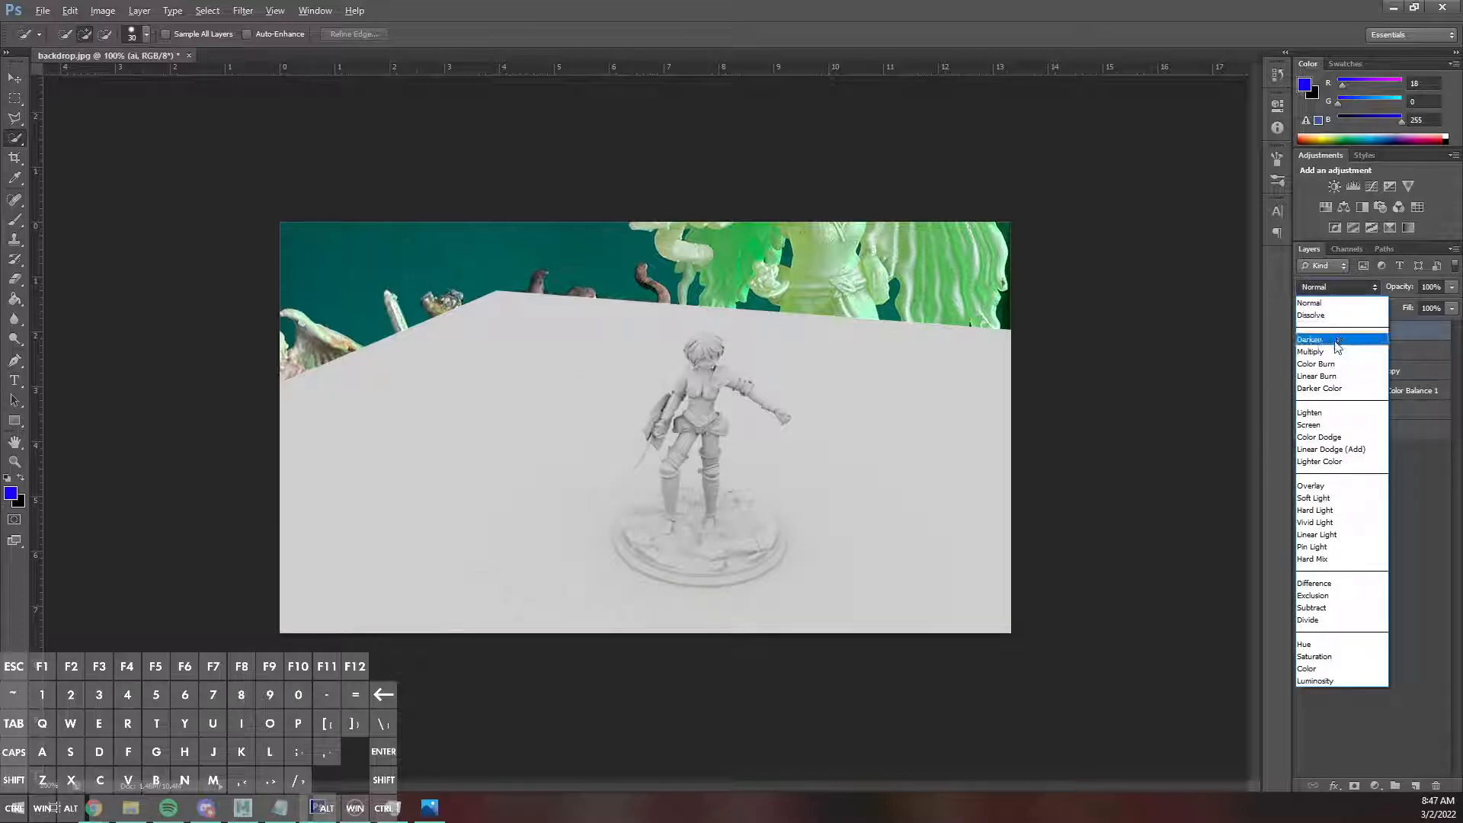
left_click(1332, 340)
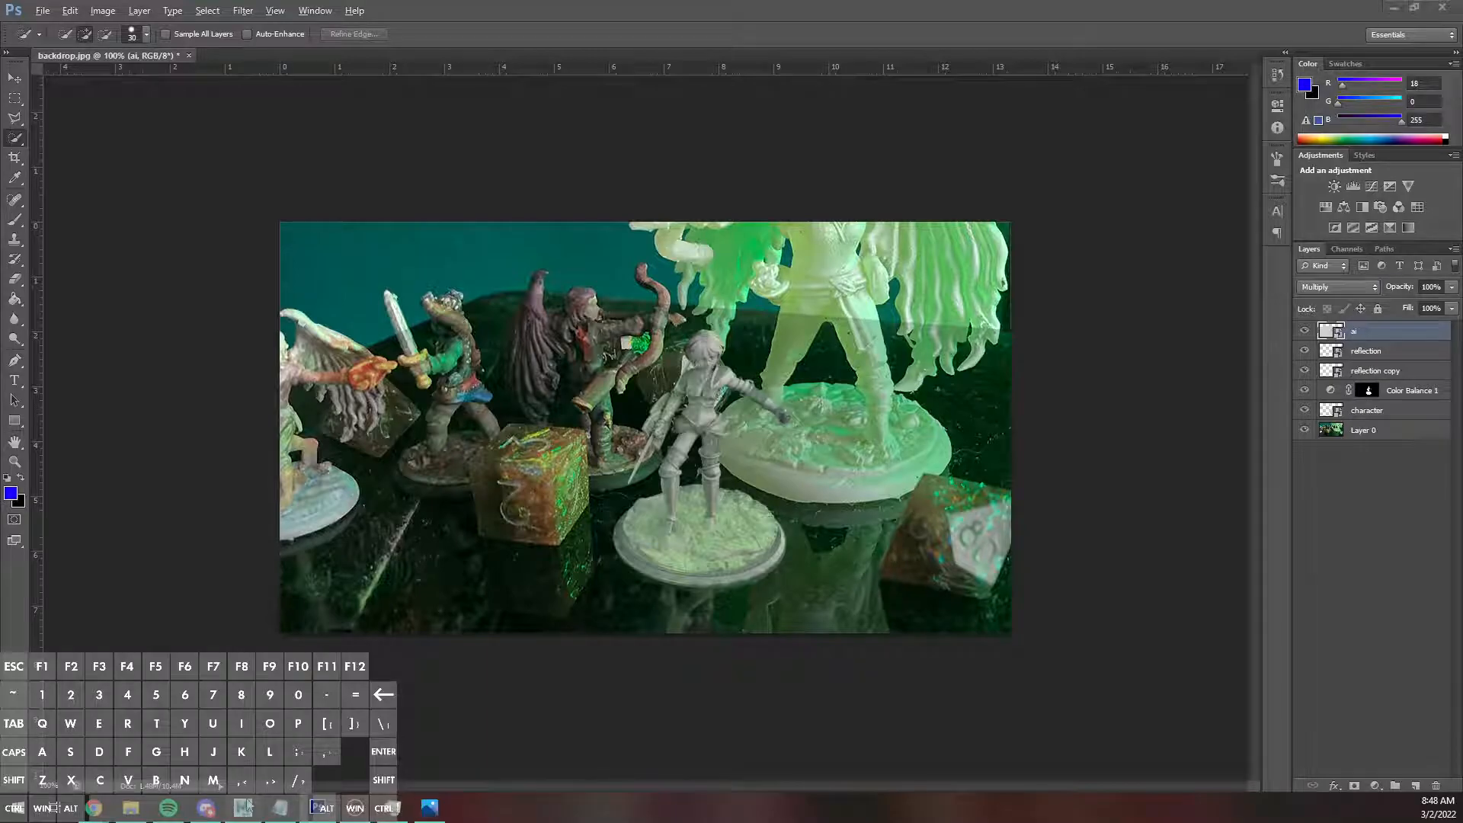
Switch to Maya, hide the ground plane, and save the miniature-only ambient occlusion render as ao2.png in the comptest images folder.
key("alt+Tab")
key("ctrl+h")
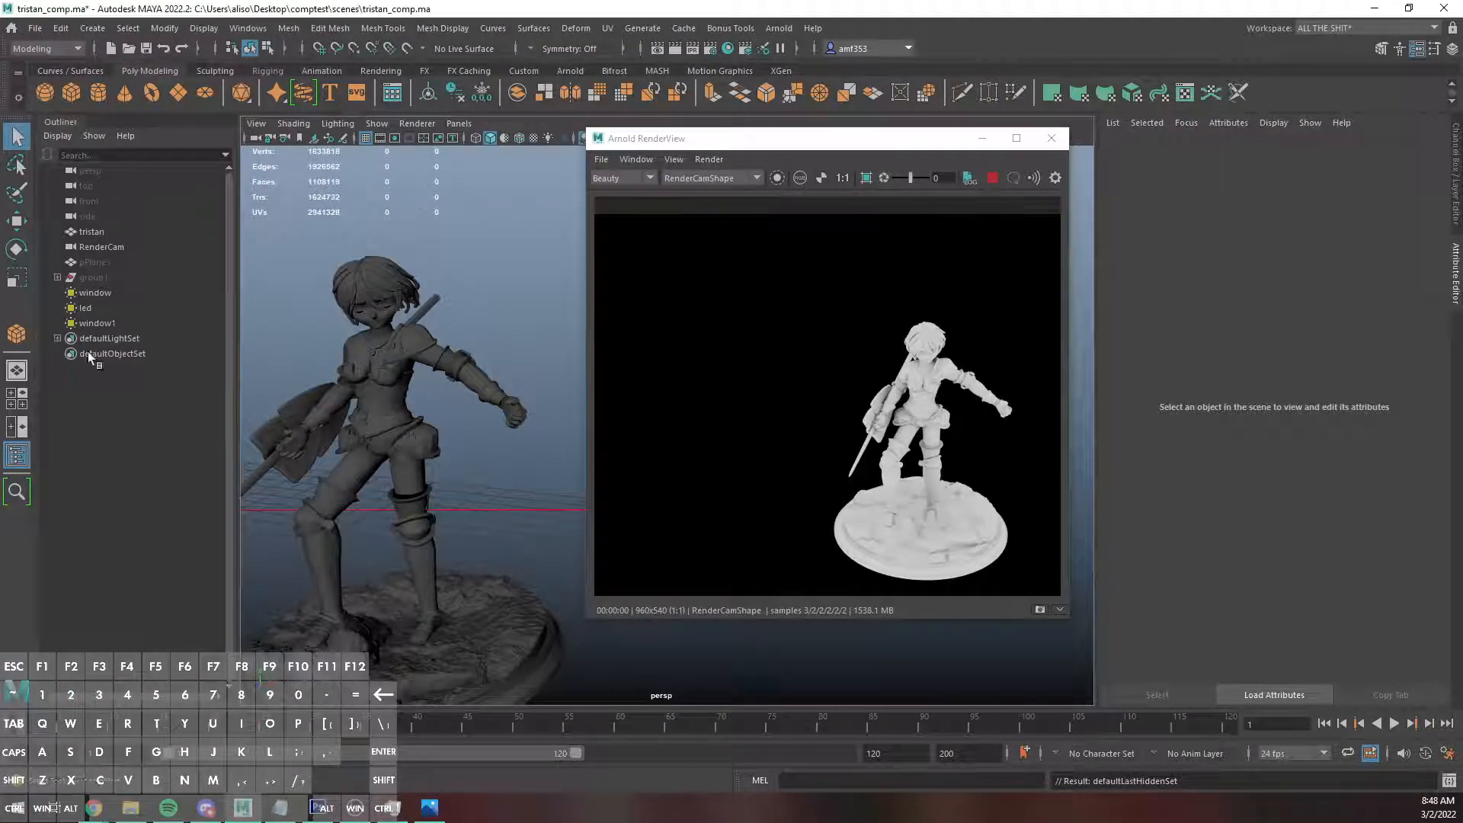
left_click(602, 159)
left_click(626, 194)
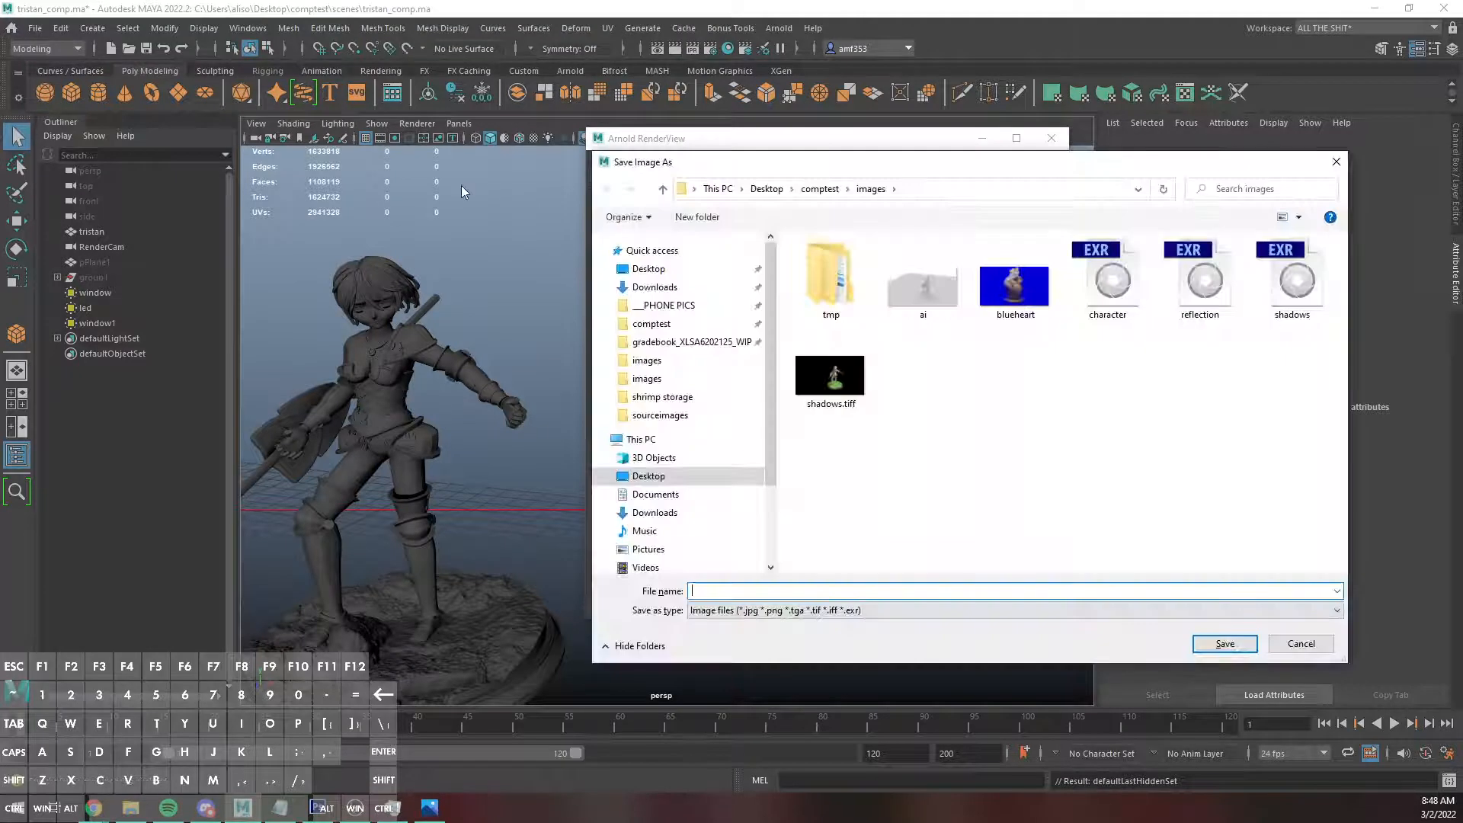
type("ao2.png")
key("Return")
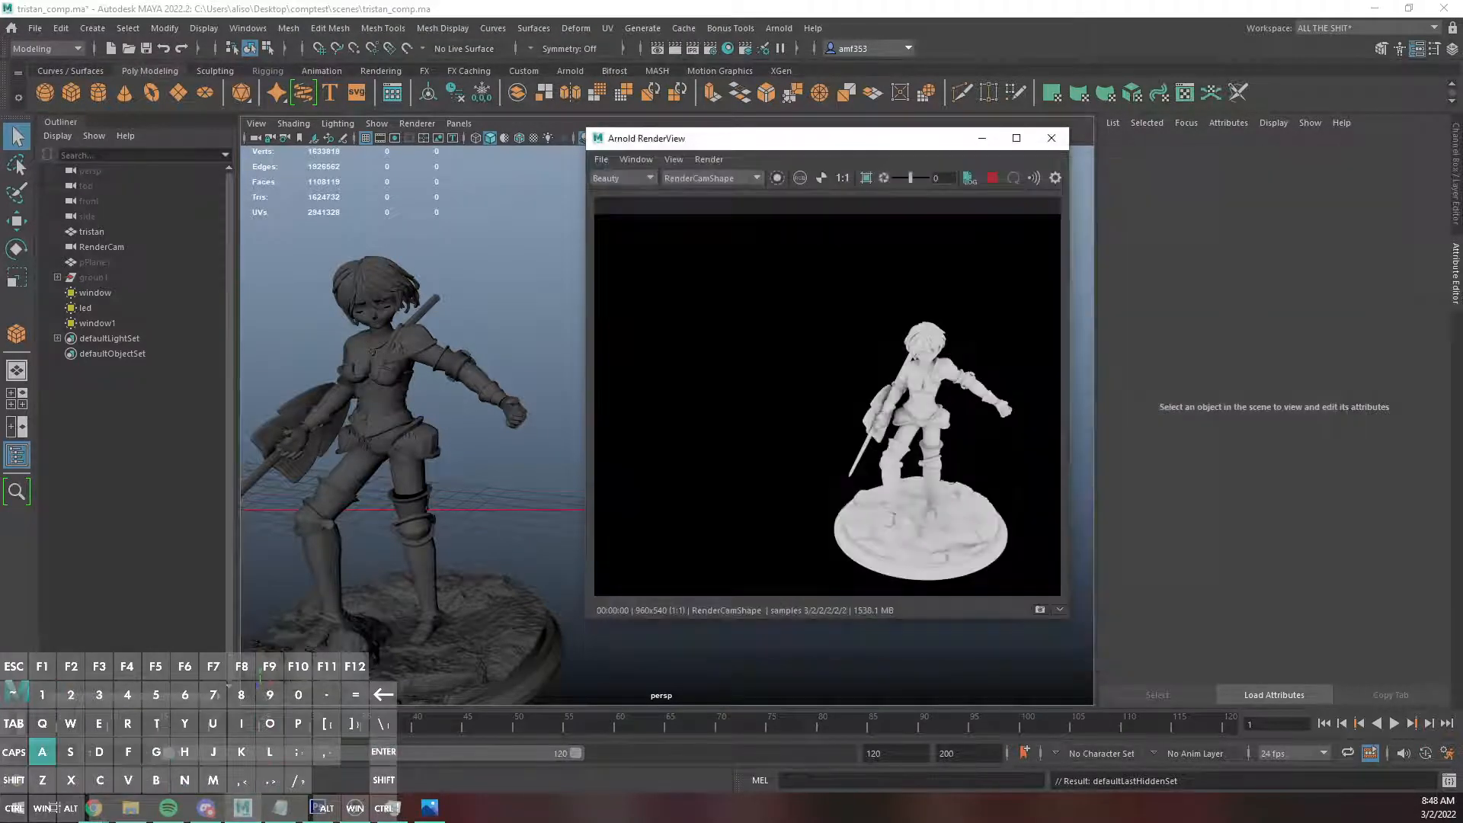
Switch to Photoshop, hide the ai layer, and place ao2.png as the topmost layer with its blend mode set to Multiply.
left_click(315, 808)
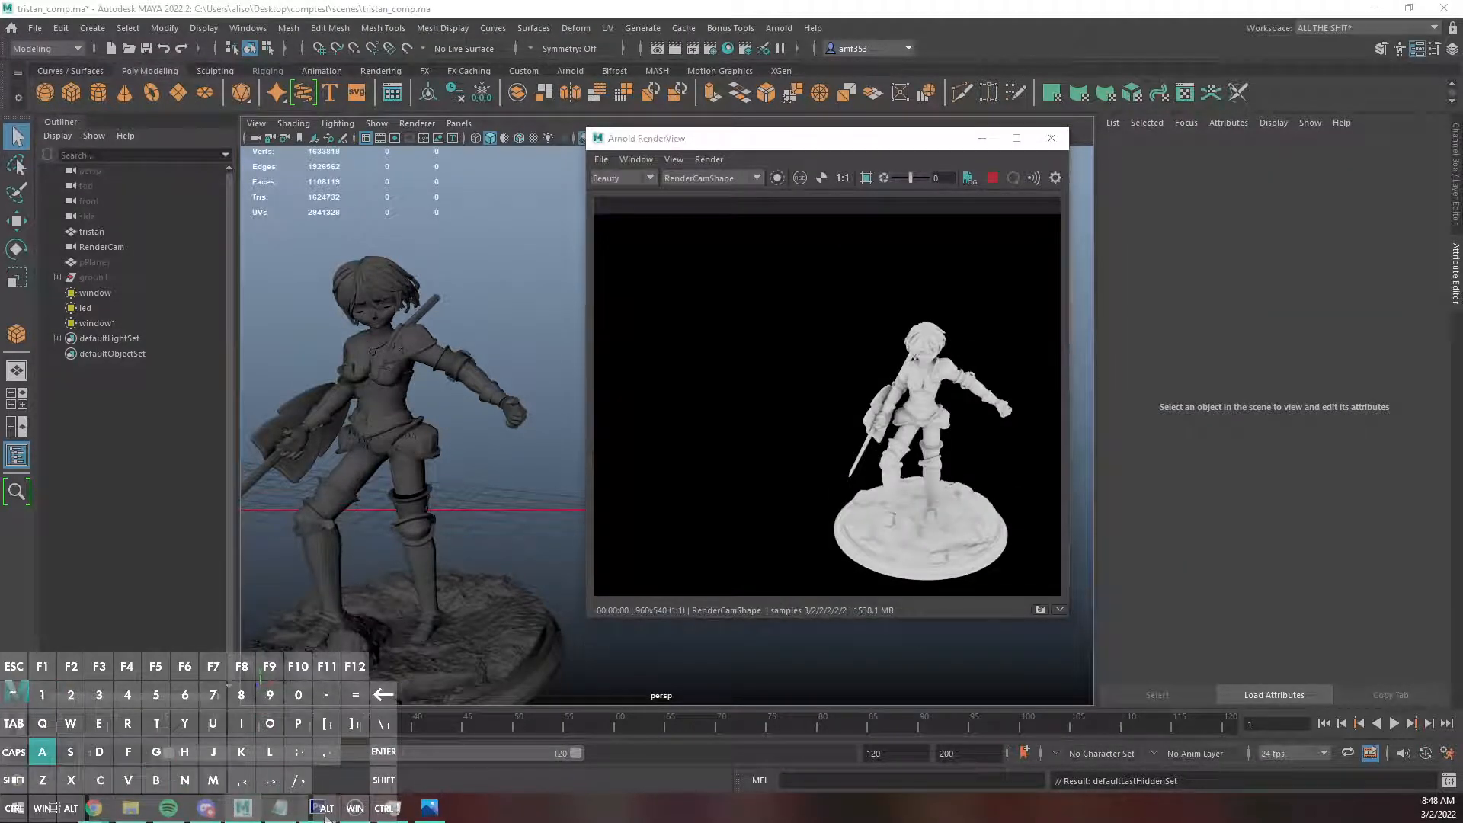
left_click(1305, 331)
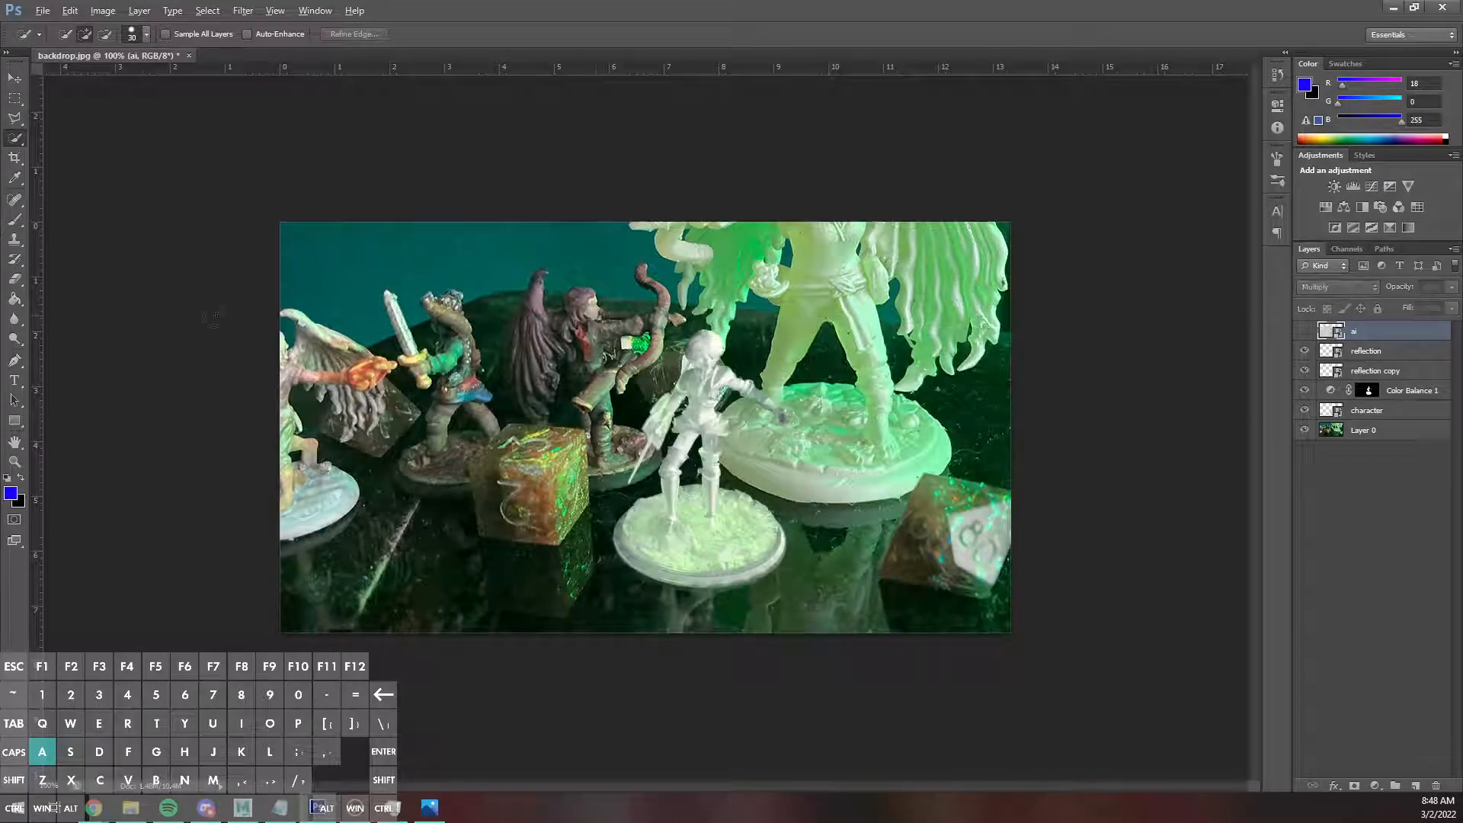
left_click_drag(1462, 427, 621, 459)
key("Return")
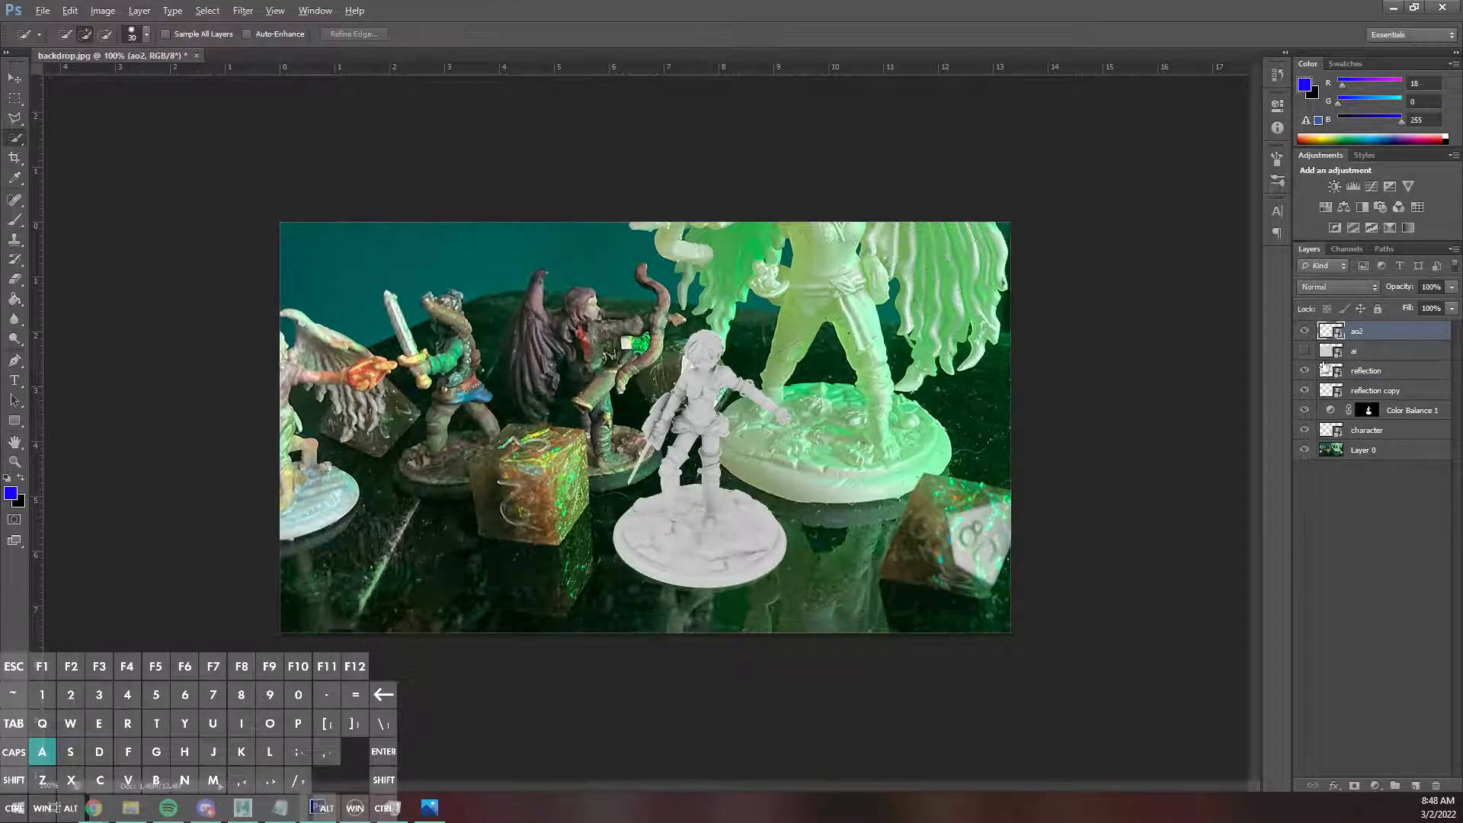
left_click(1324, 287)
left_click(1326, 337)
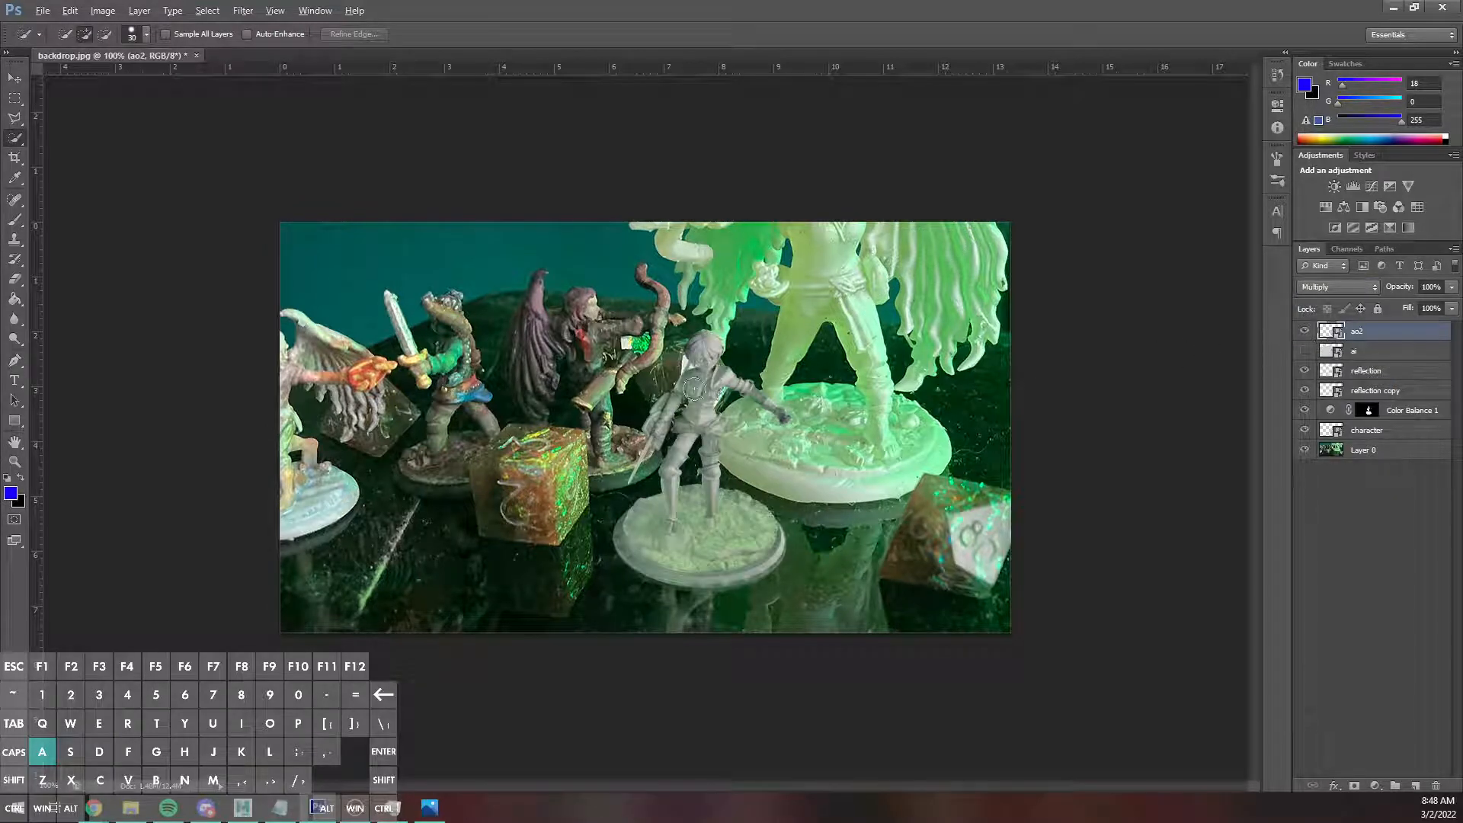
Compare the miniature with and without the ao2 layer, both at full view and zoomed in to 300%.
left_click(1306, 332)
left_click(1306, 333)
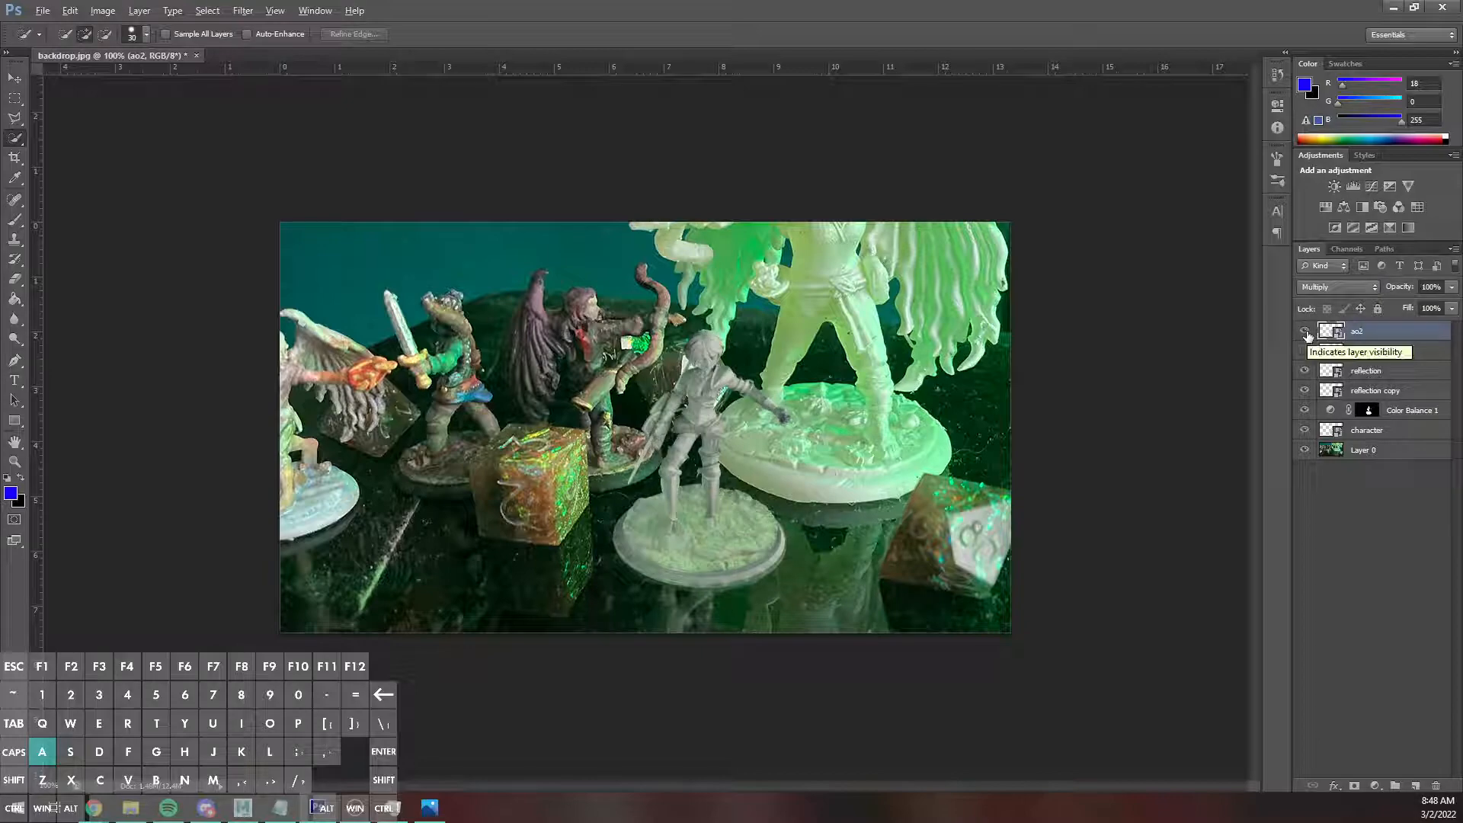
left_click(1305, 333)
left_click(1306, 333)
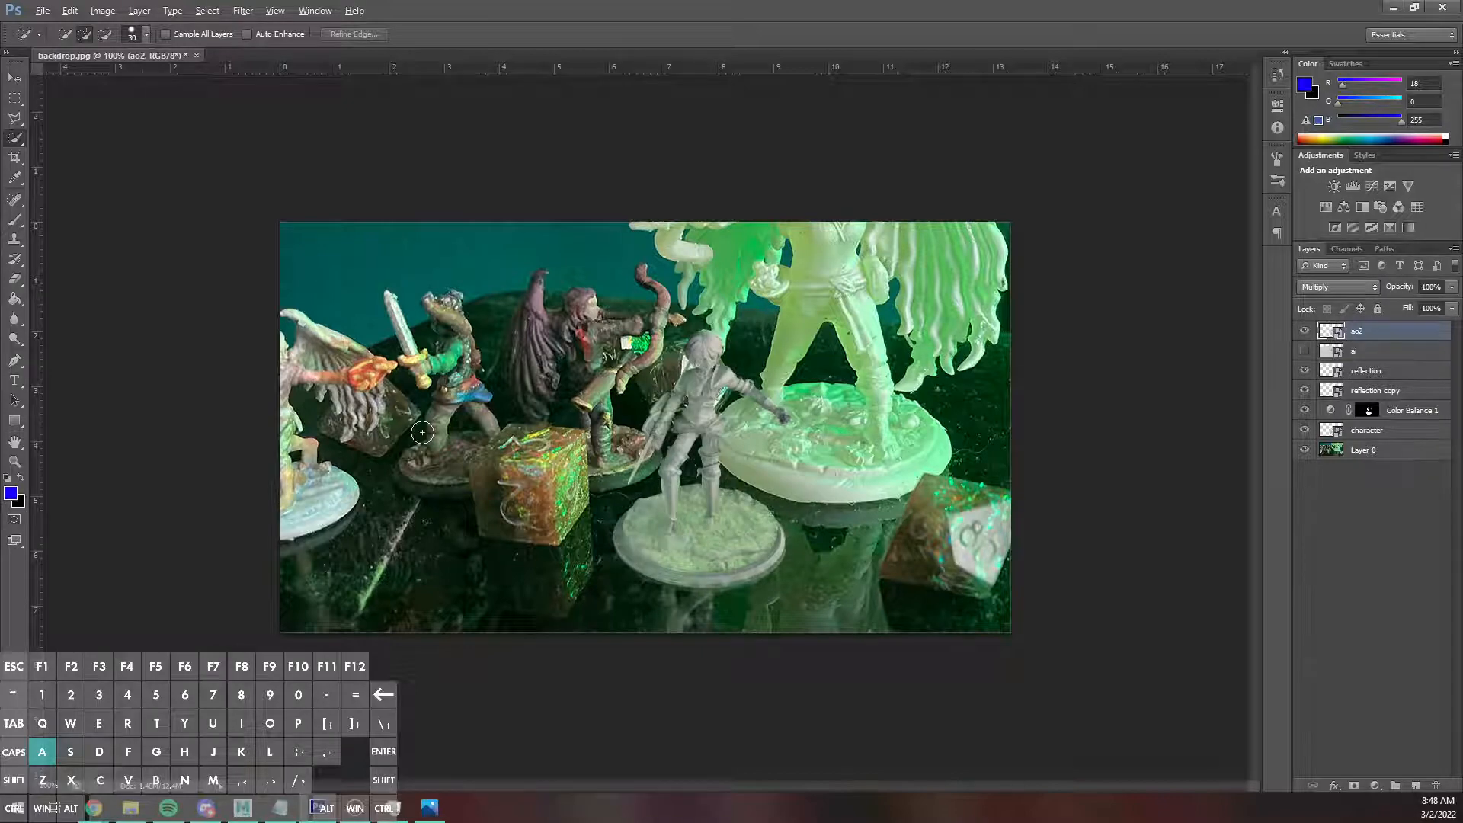
key("ctrl+plus")
key("ctrl+plus")
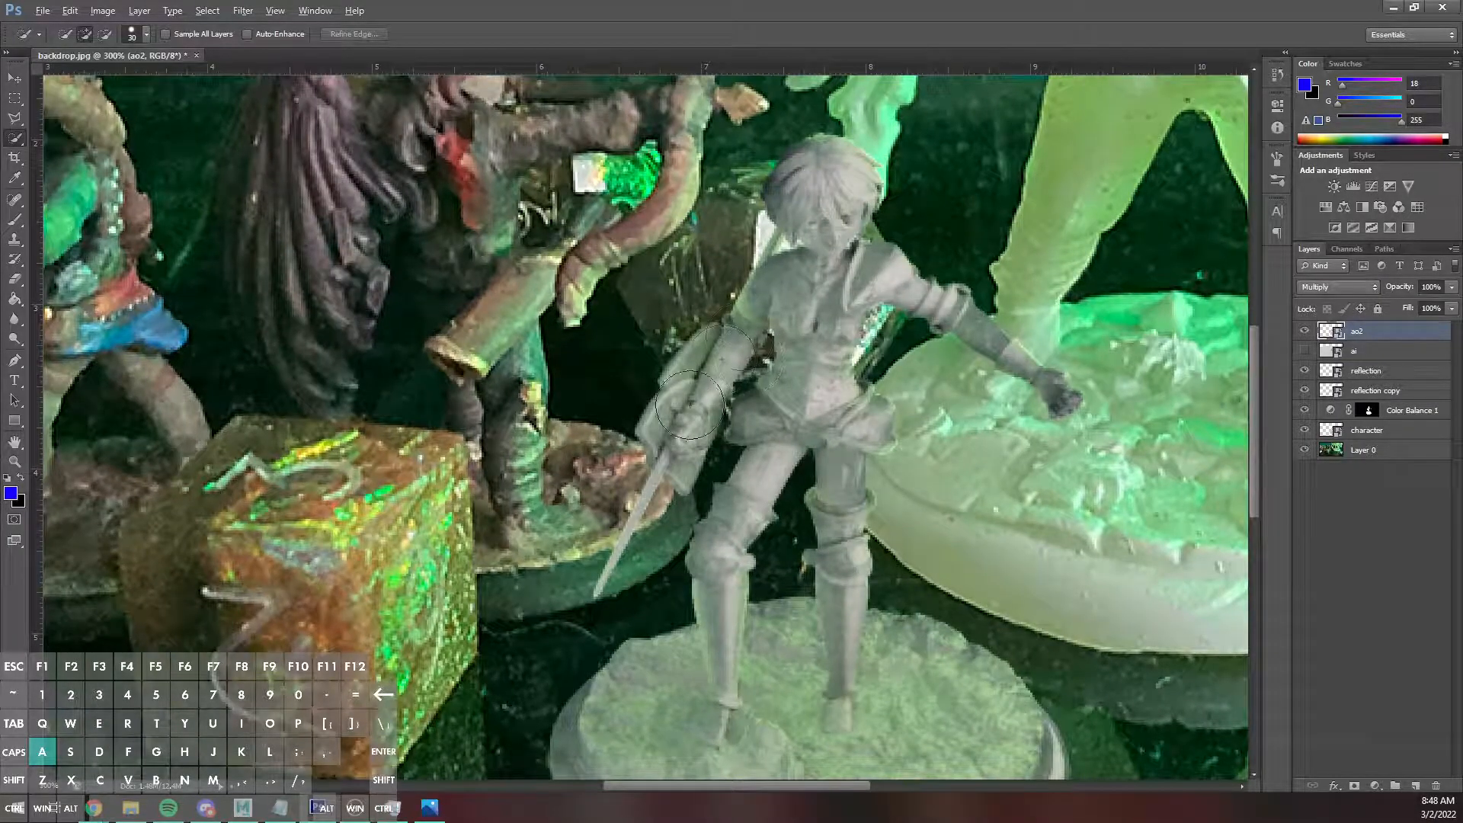
left_click(1305, 329)
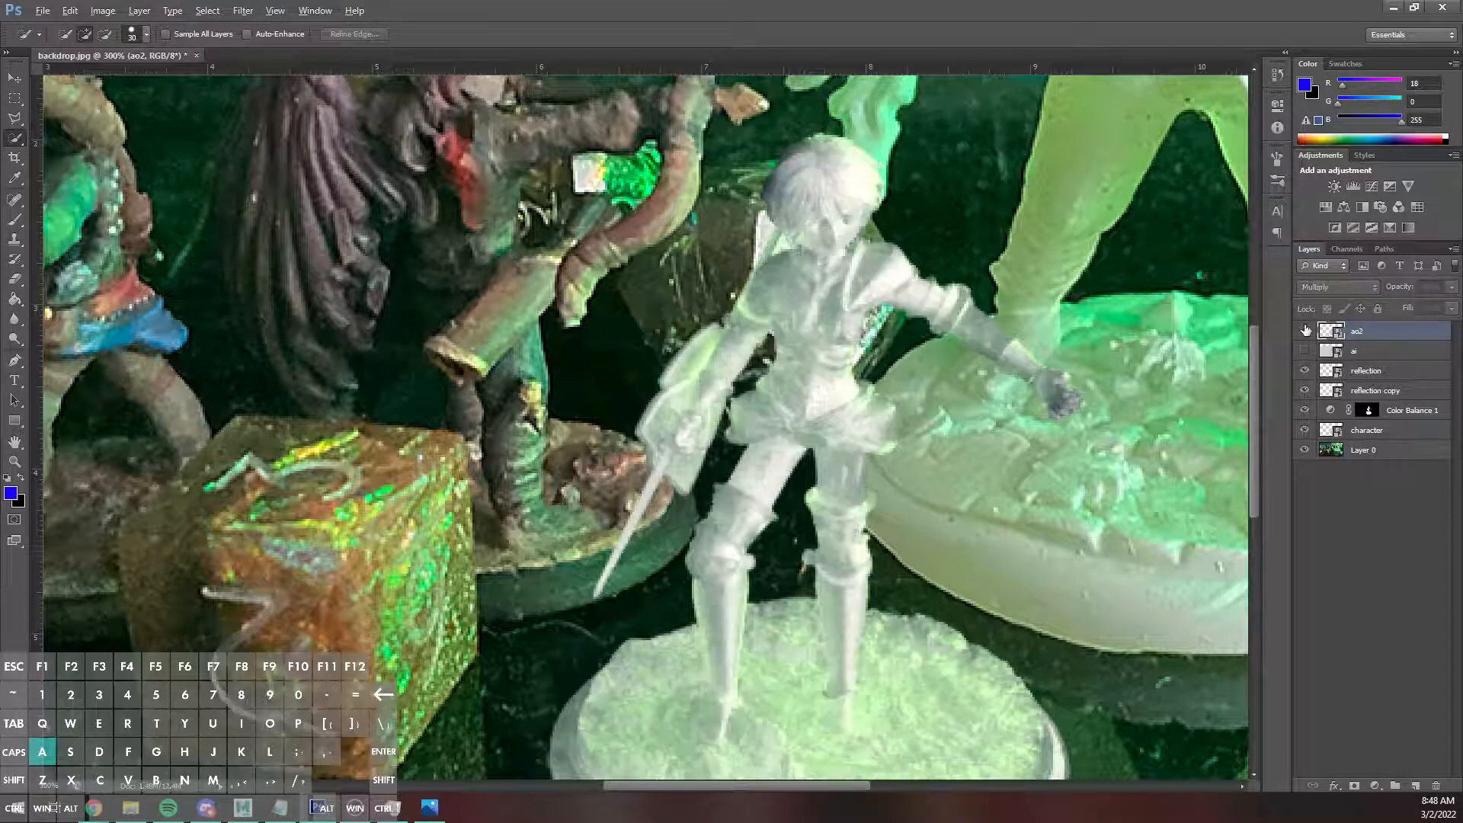
left_click(1305, 329)
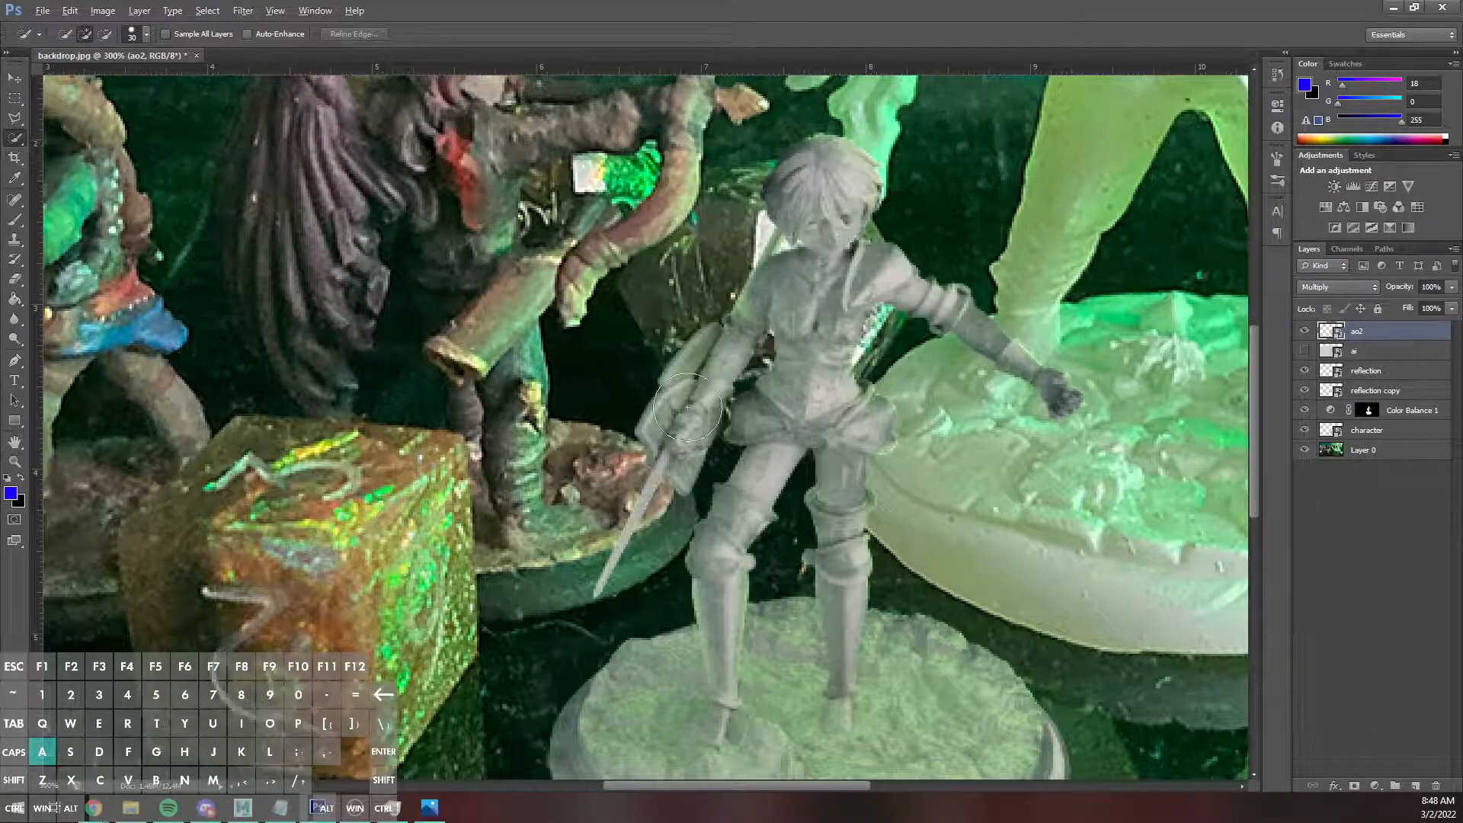
left_click(1305, 331)
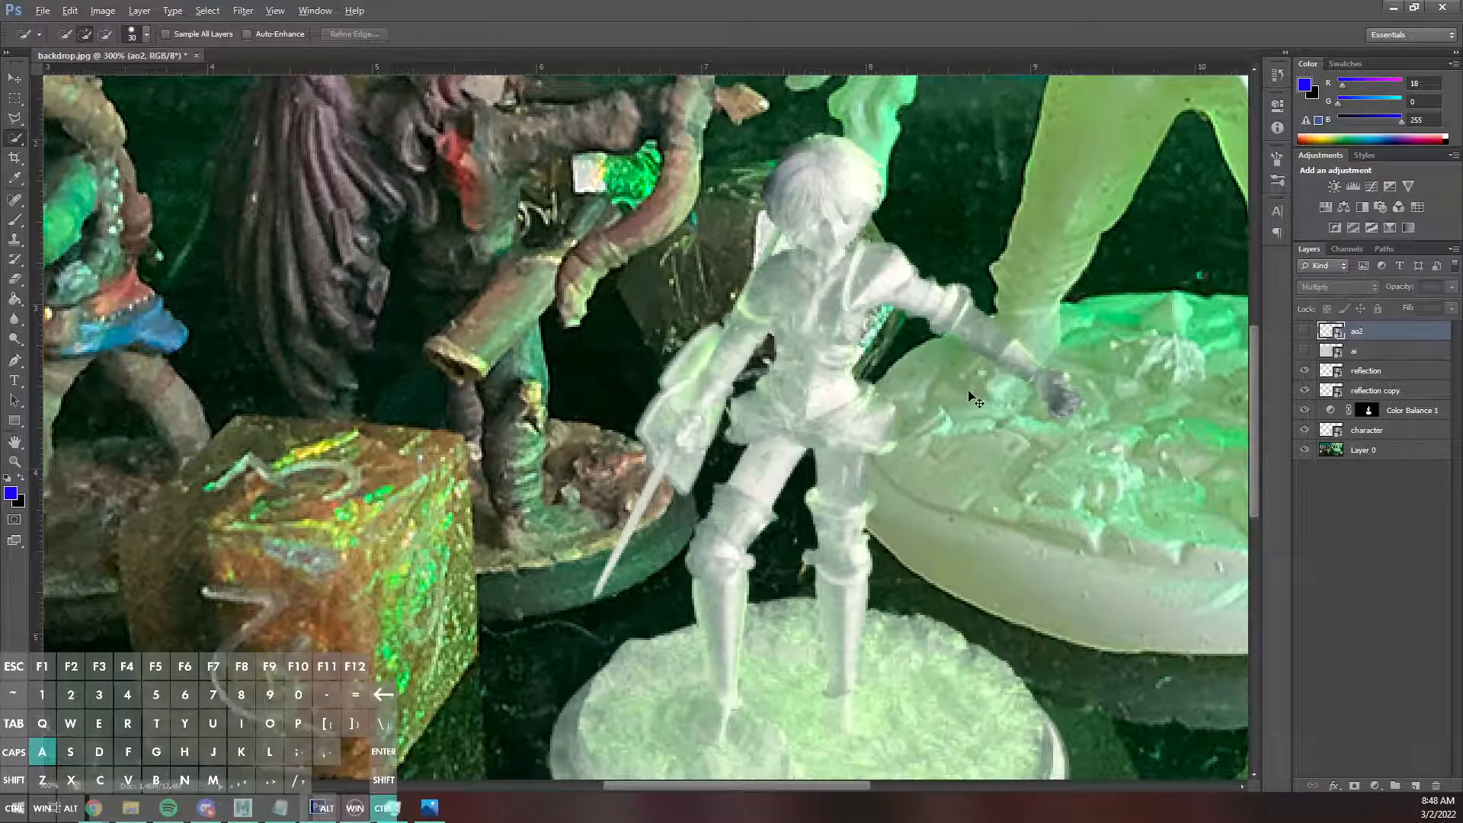
left_click(1304, 331)
key("ctrl+minus")
key("ctrl+minus")
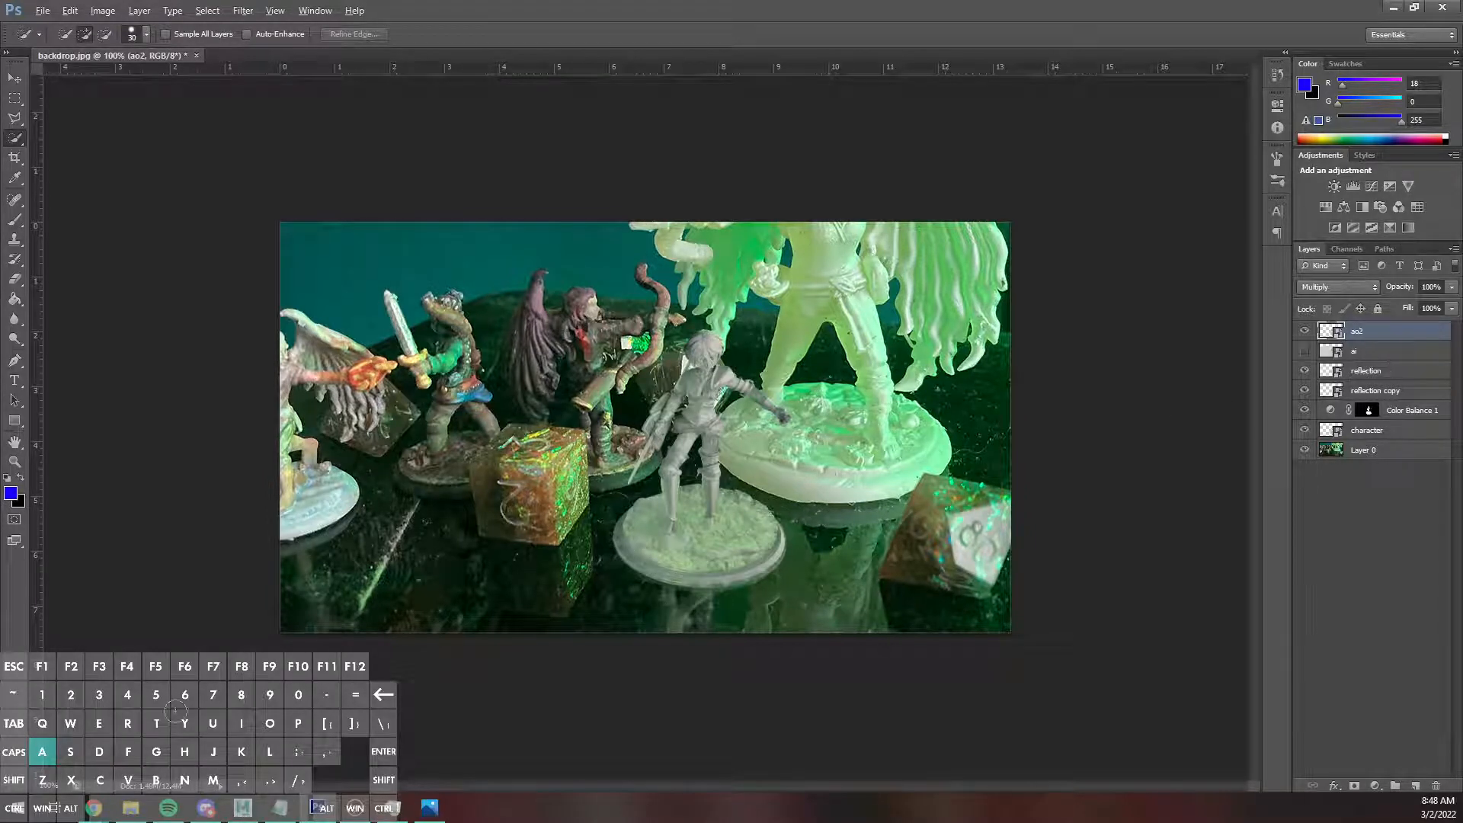
Switch to Maya and unhide the ground plane pPlane1.
mouse_move(281, 812)
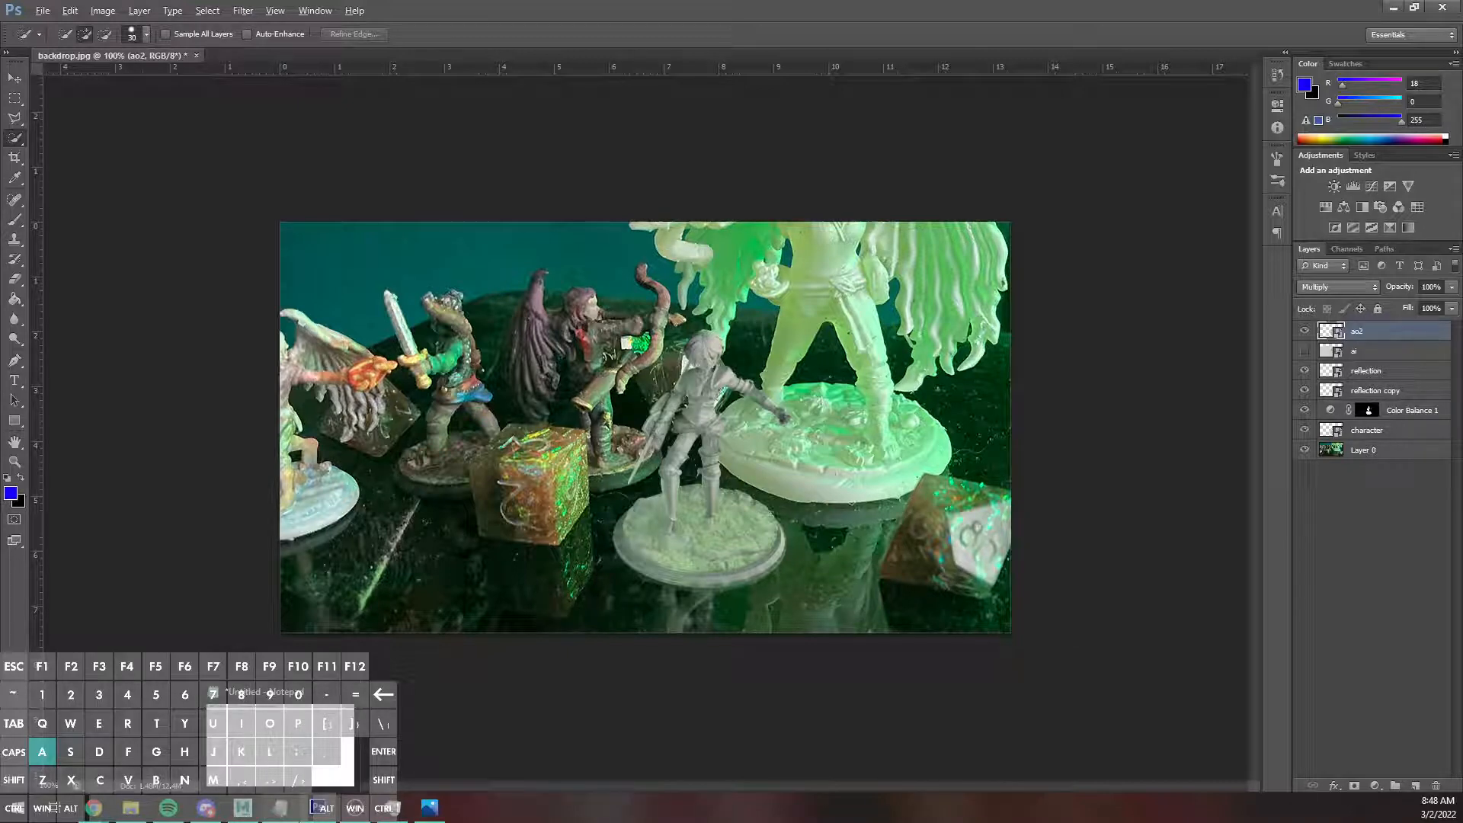
left_click(243, 809)
left_click(94, 262)
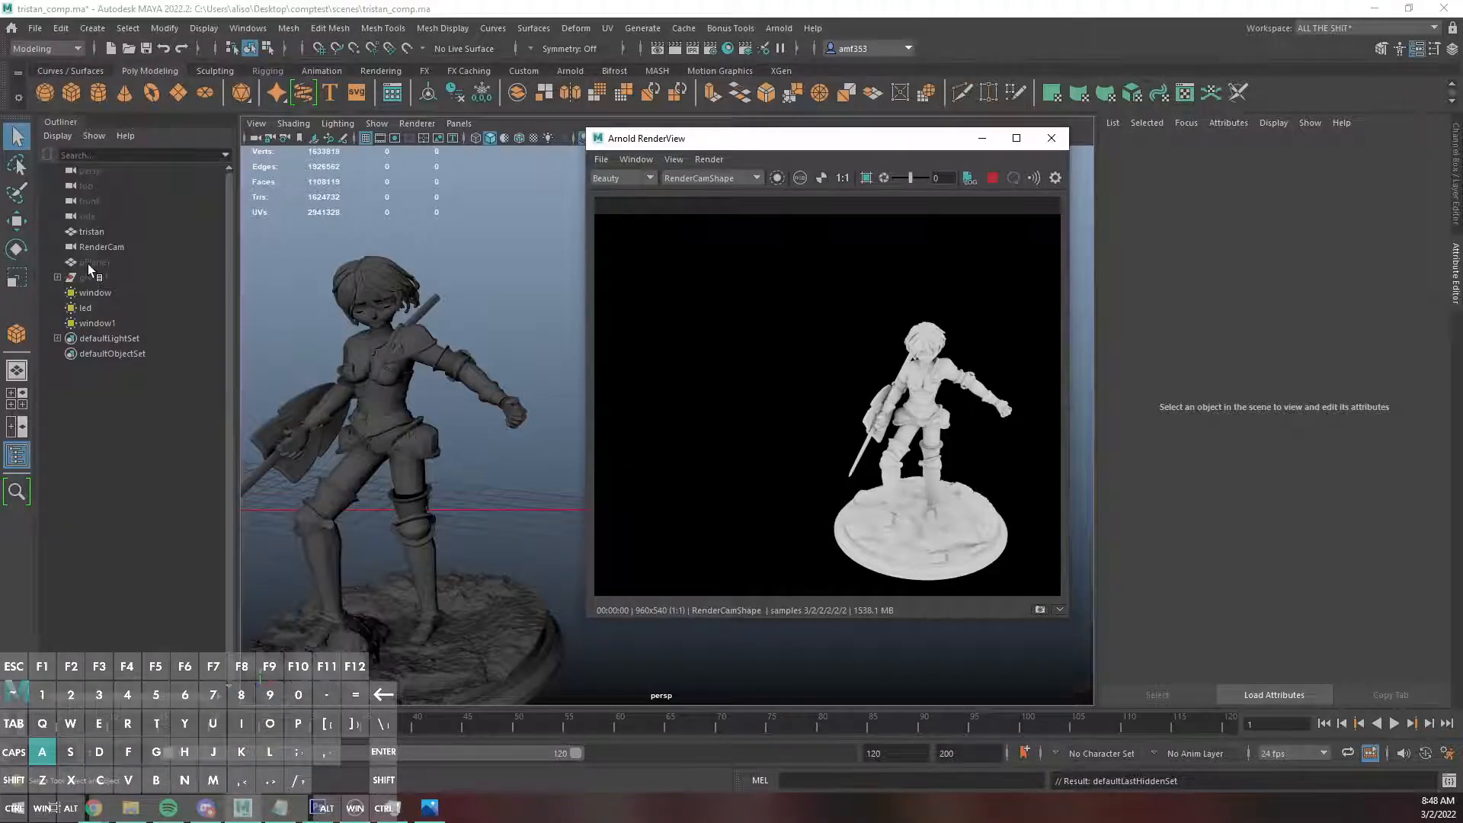
key("shift+h")
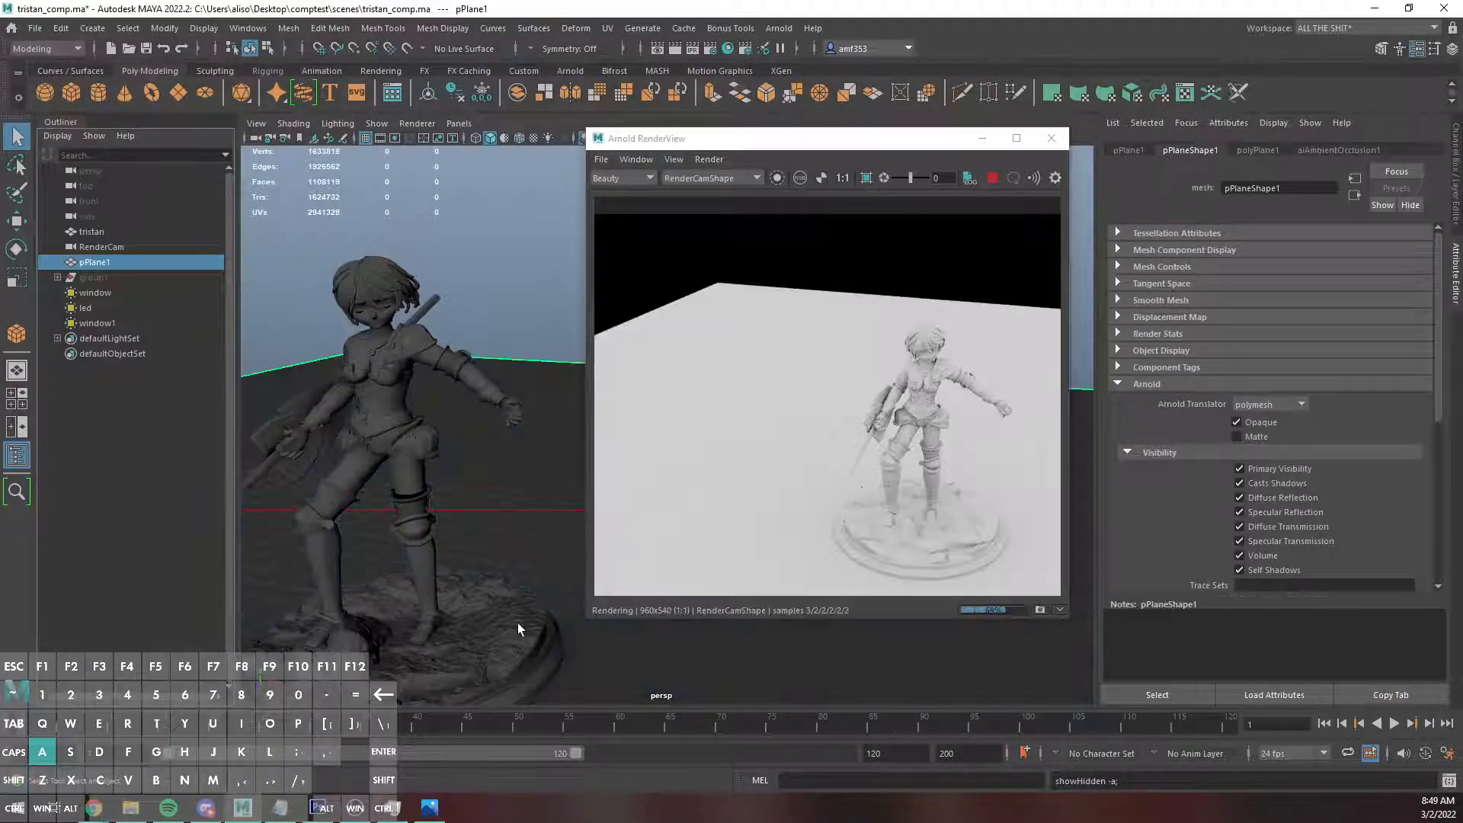
Select the miniature together with the ground plane and assign a new Arnold aiMatte material to both.
left_click_drag(518, 623, 514, 565, "alt")
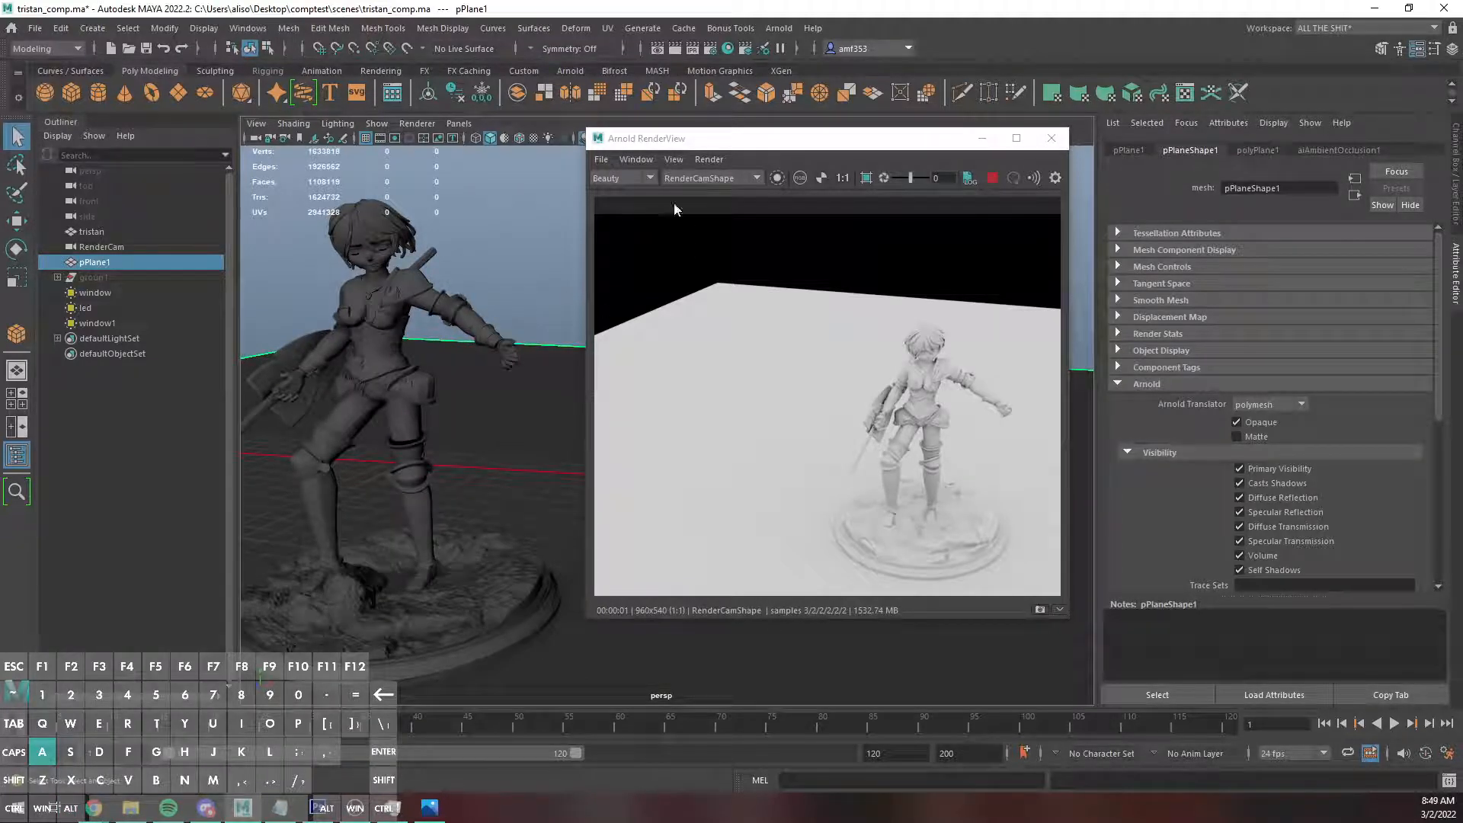
left_click_drag(787, 146, 1009, 149)
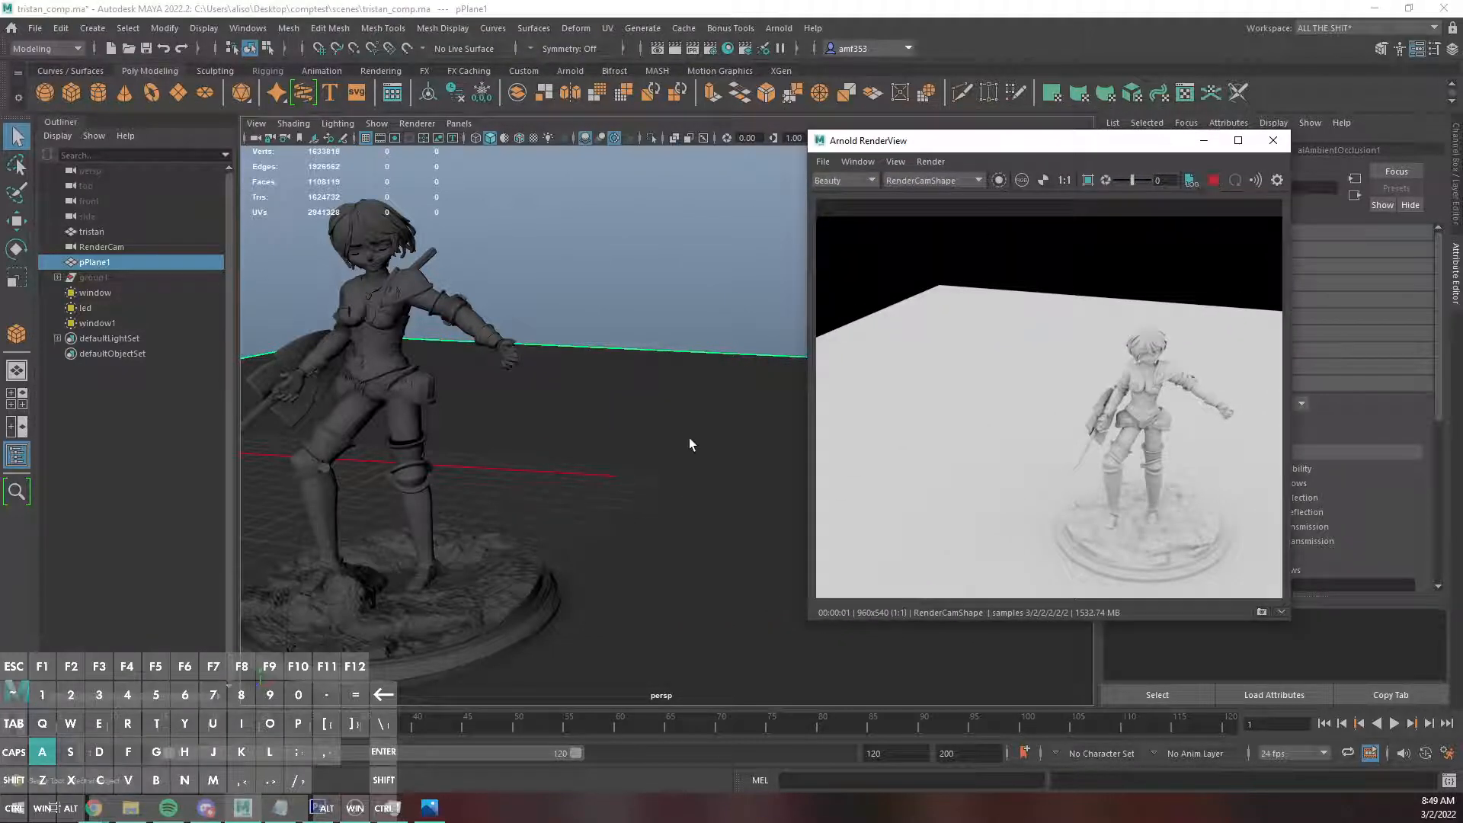
scroll(689, 437, "down", 5)
left_click_drag(566, 486, 607, 565)
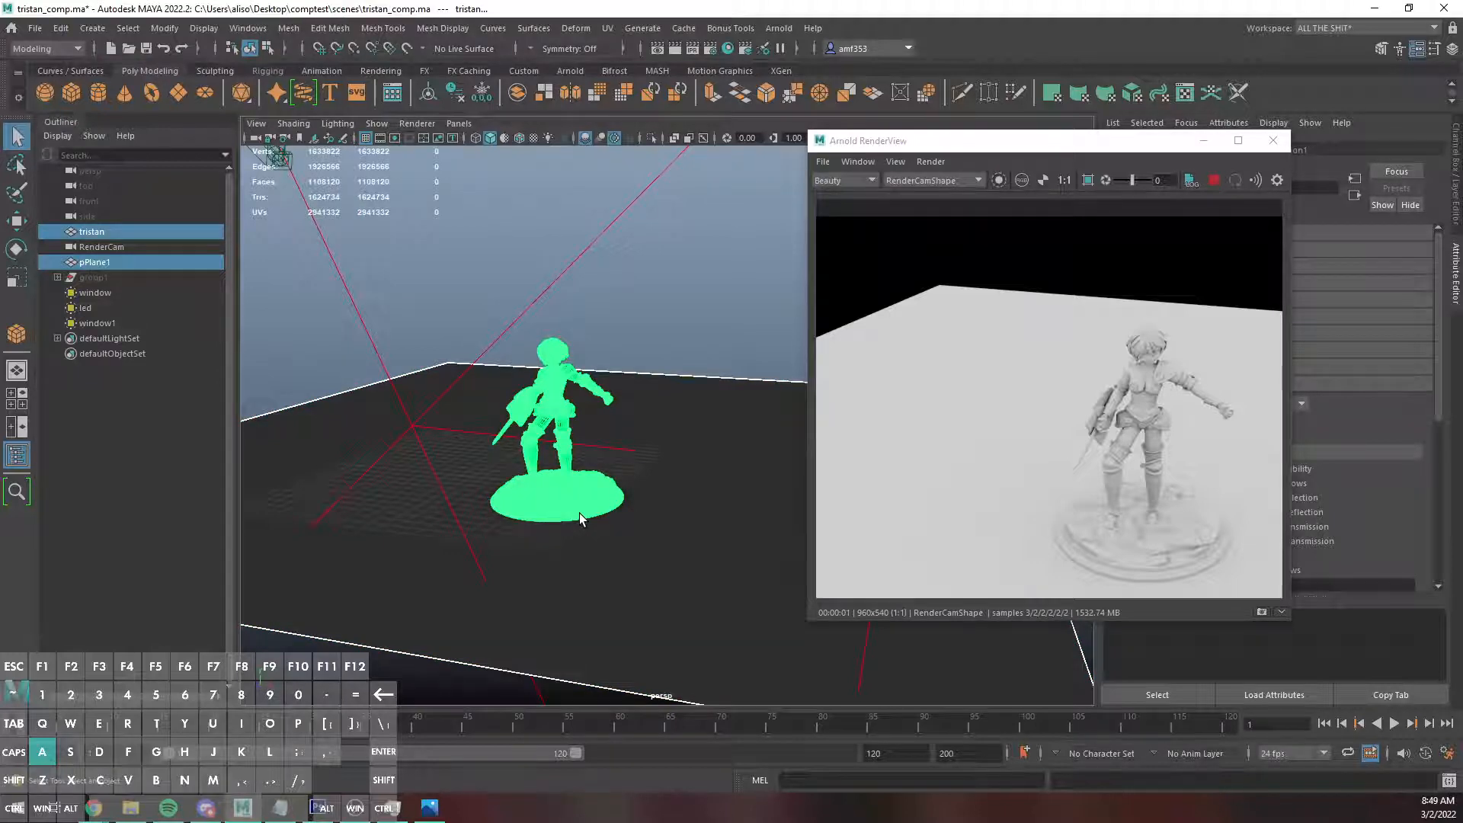
right_click_drag(579, 519, 601, 774)
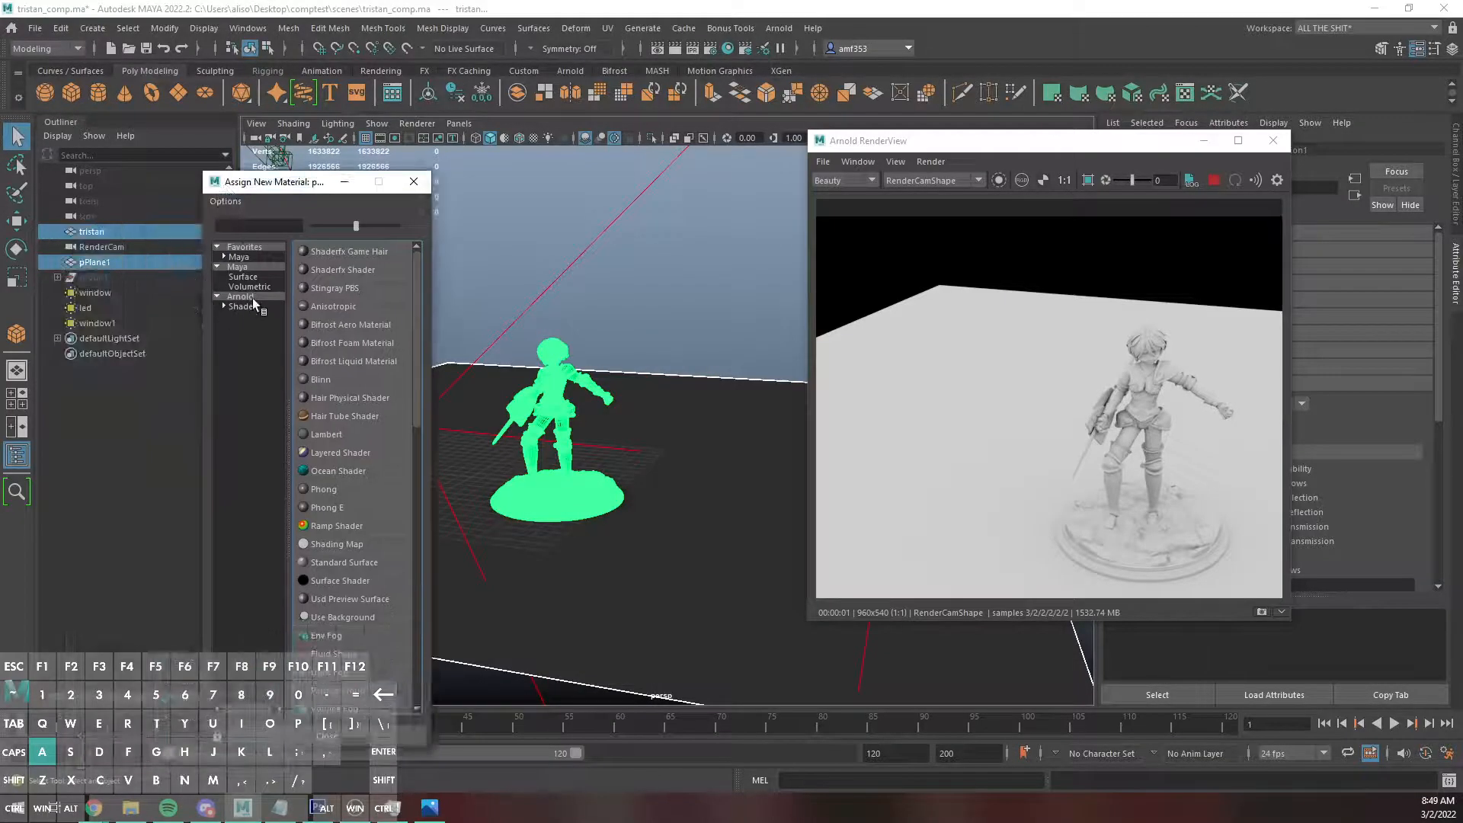
left_click(244, 297)
left_click(338, 398)
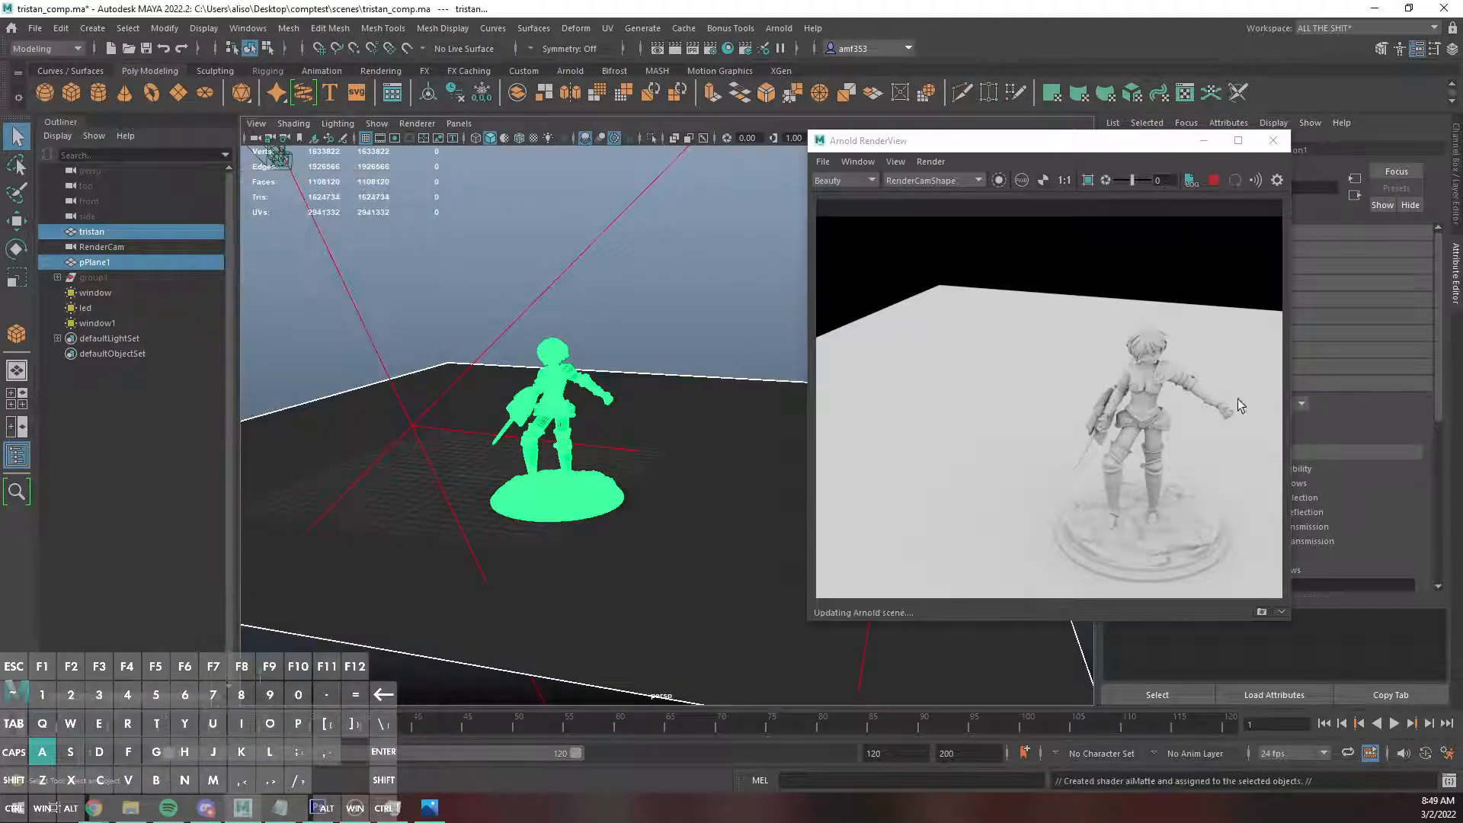